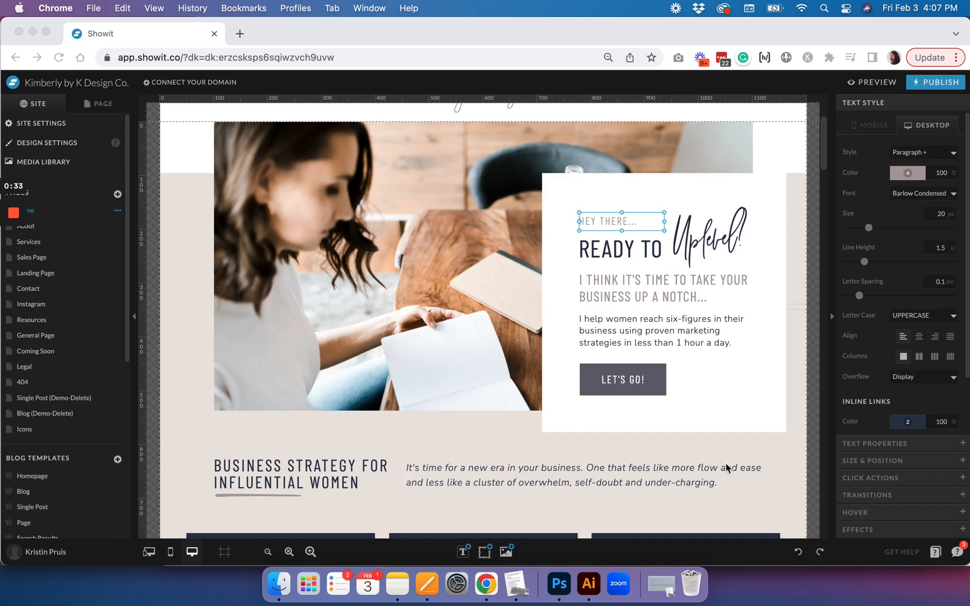
# Review where the SEO settings appear for the About and Home pages, and select the About page's Intro canvas.
pyautogui.click(48, 229)
pyautogui.click(56, 227)
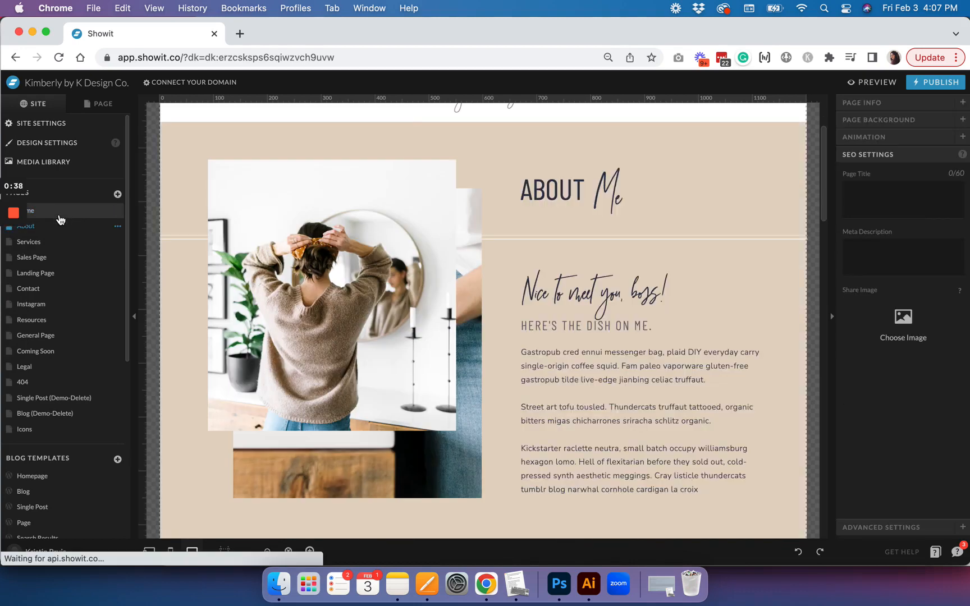
pyautogui.click(60, 220)
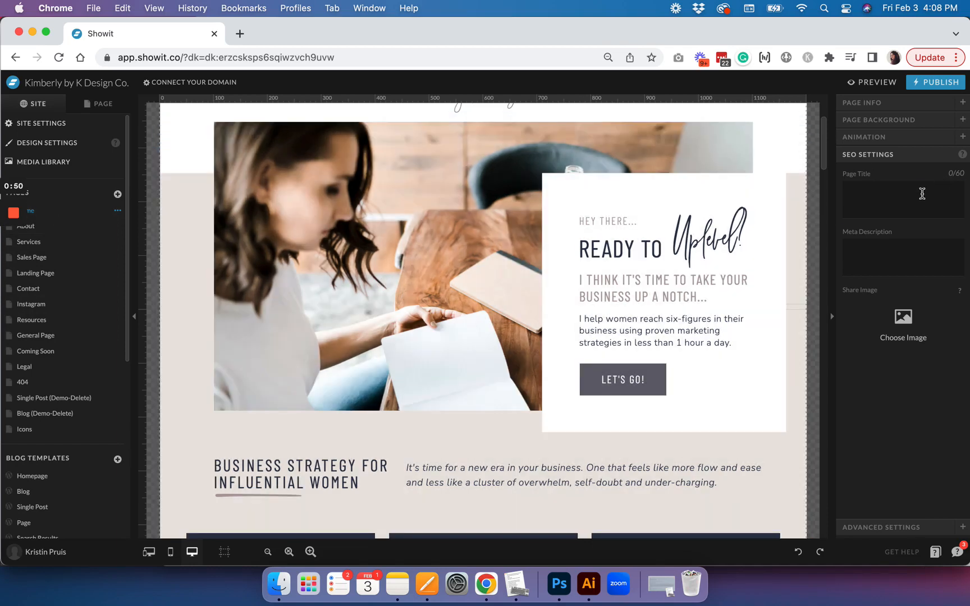
pyautogui.click(923, 193)
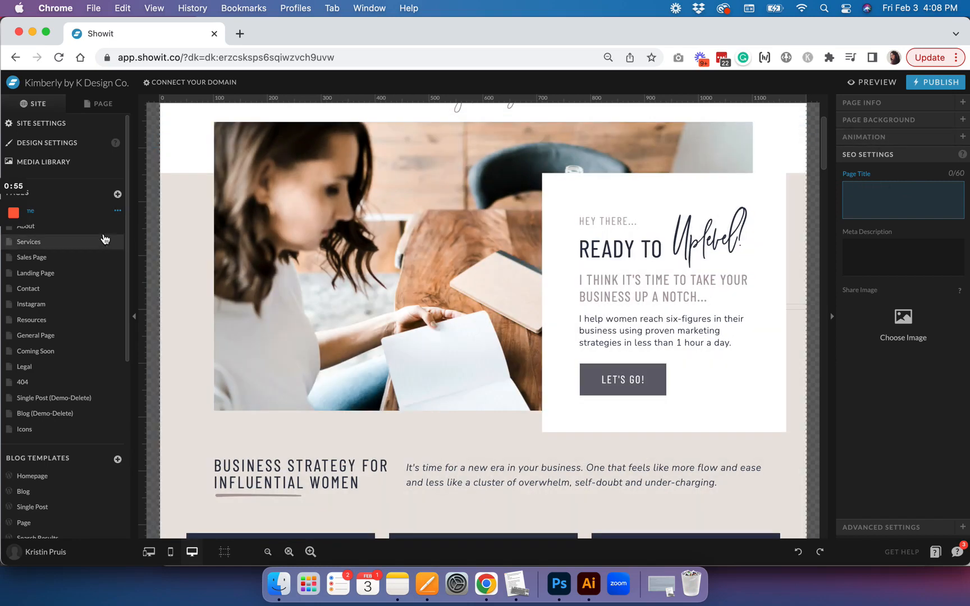
pyautogui.click(64, 226)
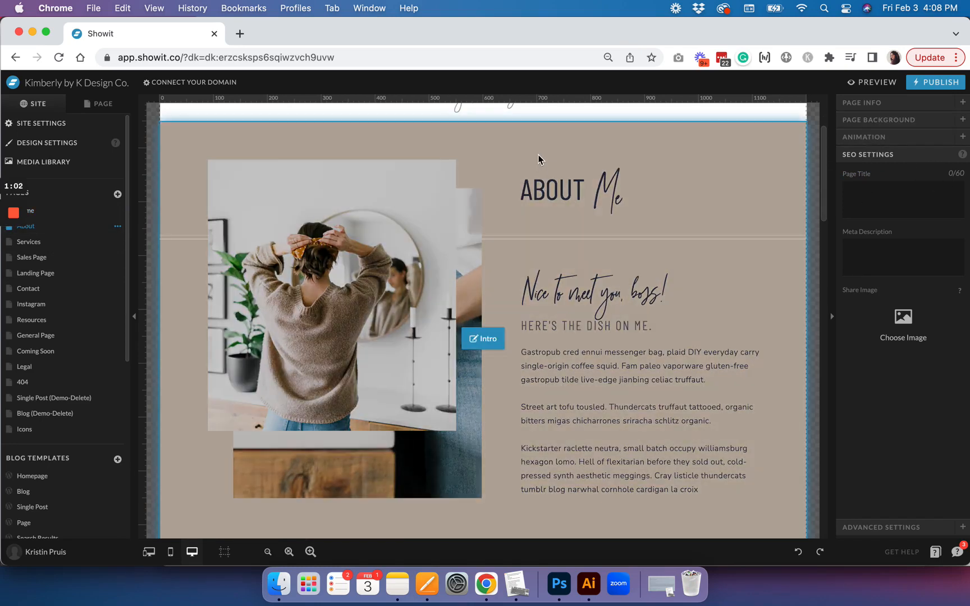
pyautogui.click(539, 160)
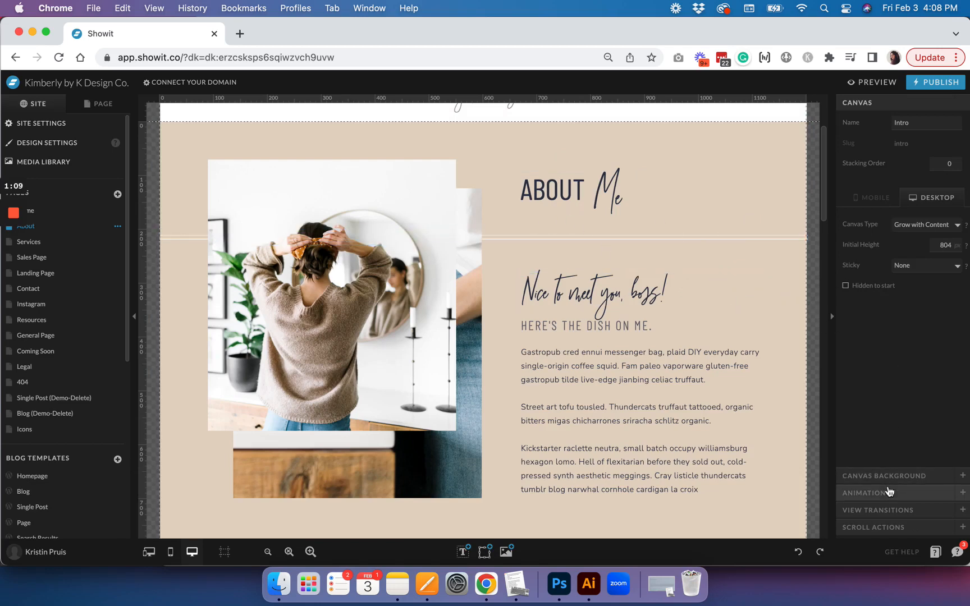
# Set the Home page's SEO page title to "Business Coach for Women | Coaching by Kimberly".
pyautogui.click(61, 218)
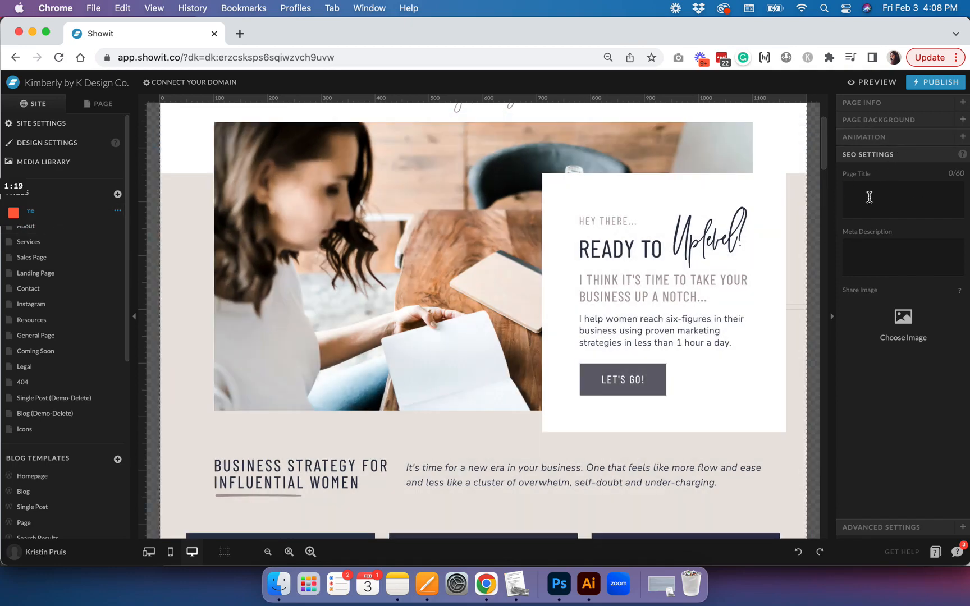
pyautogui.click(869, 197)
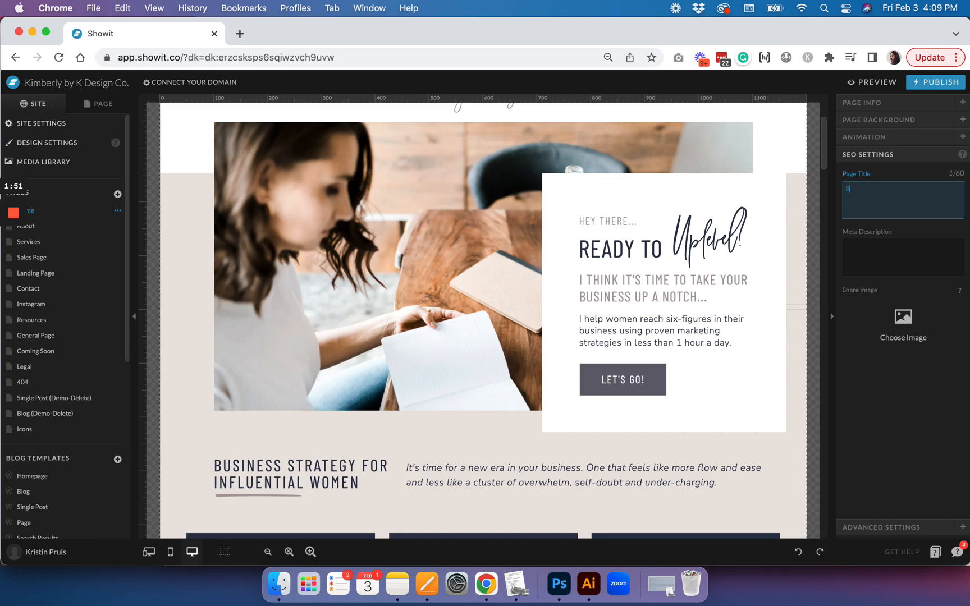
pyautogui.write('Business Coach for Women | Coaching by Kimberly')
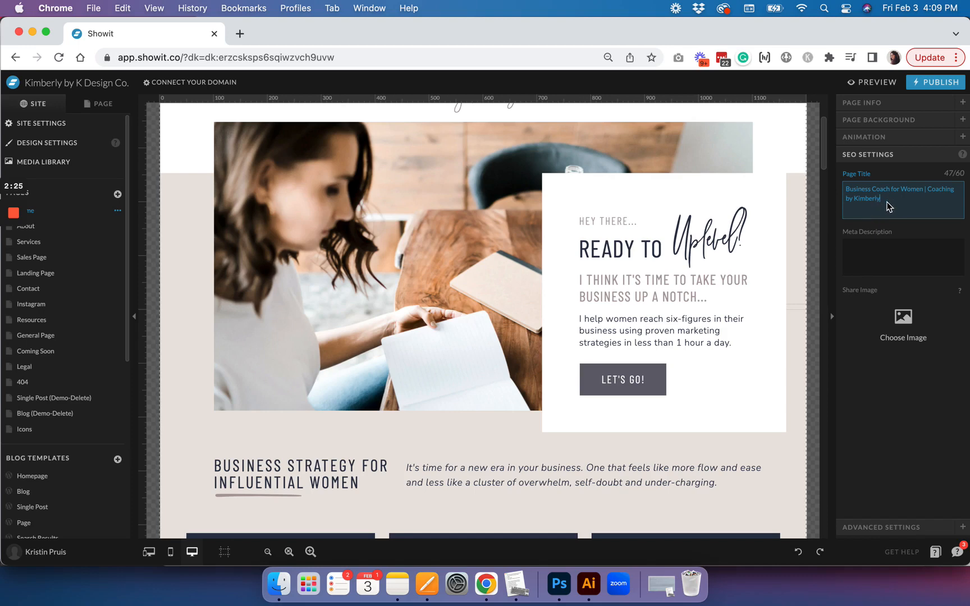
pyautogui.click(886, 245)
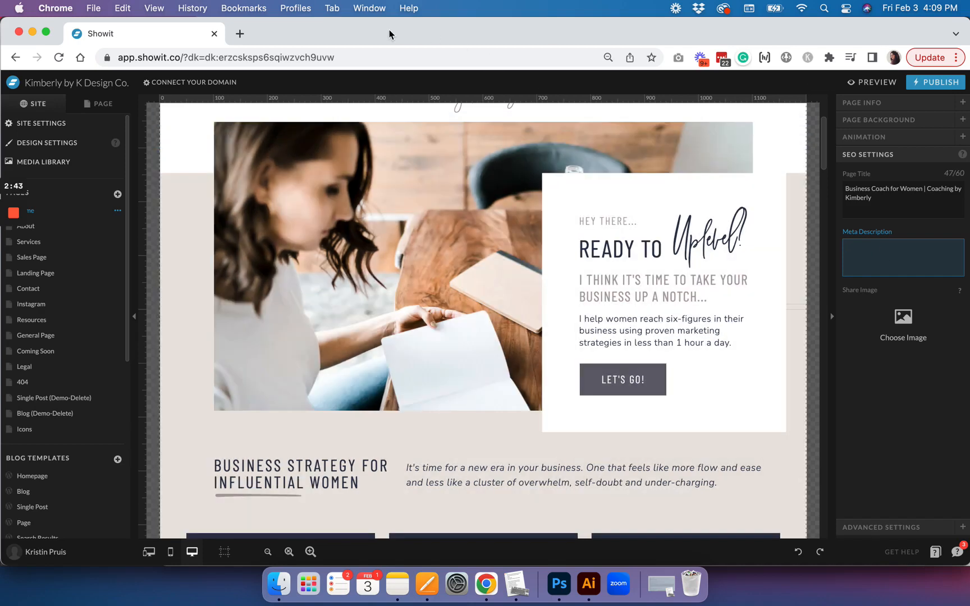
# Open google.com in a new browser tab and search for "business coach".
pyautogui.click(240, 34)
pyautogui.write('google.com')
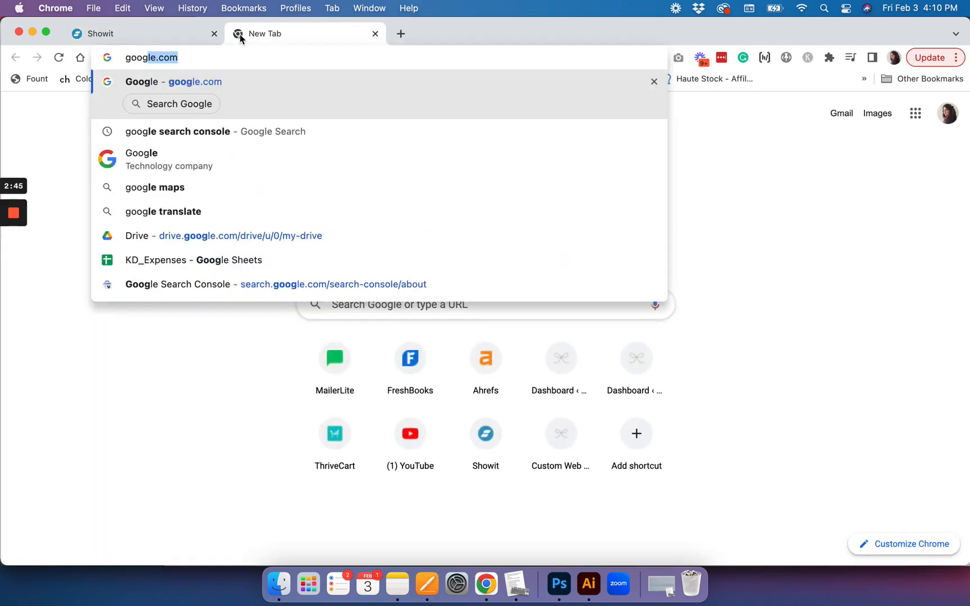
pyautogui.press('Return')
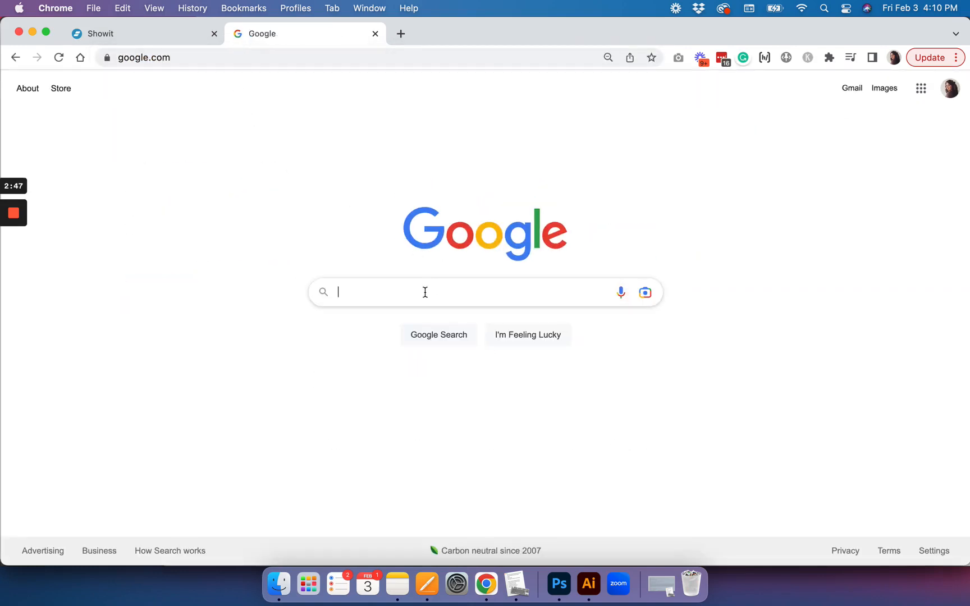
pyautogui.click(425, 292)
pyautogui.write('business coach')
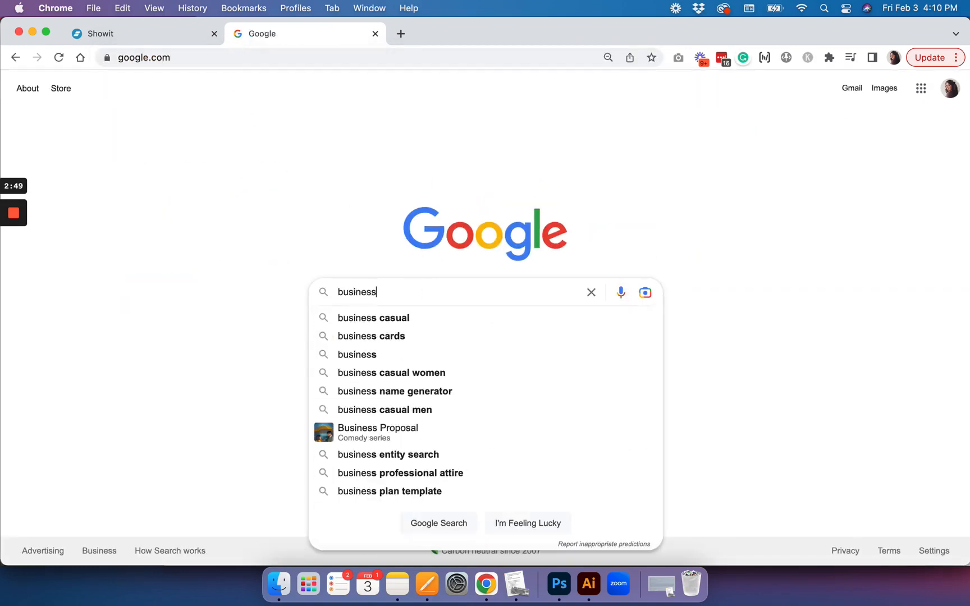
pyautogui.press('Return')
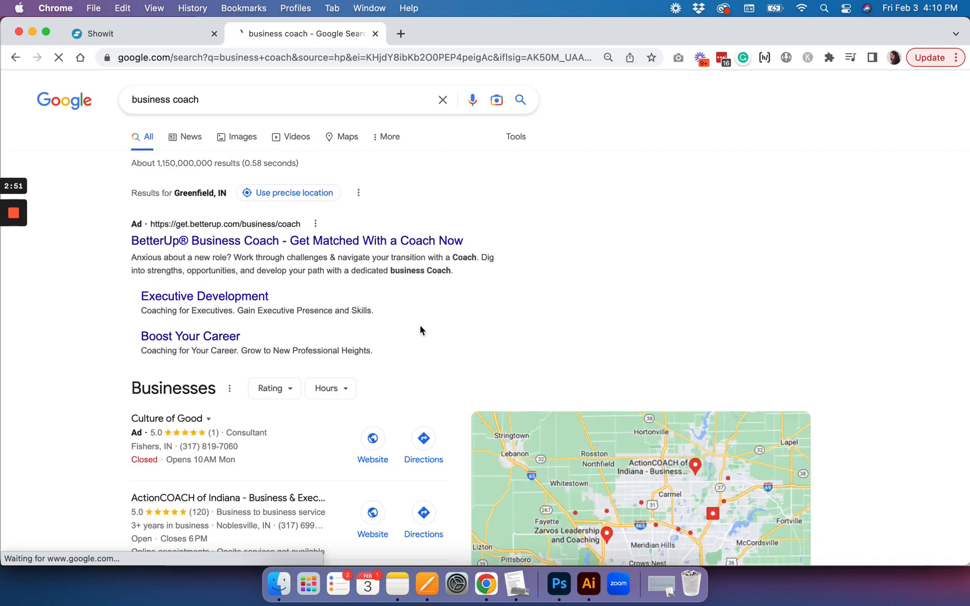
# Examine the organic search results, highlighting the description text beneath the "Coaching - Indy Chamber" title.
pyautogui.scroll(-3, 414, 326)
pyautogui.scroll(-6, 414, 326)
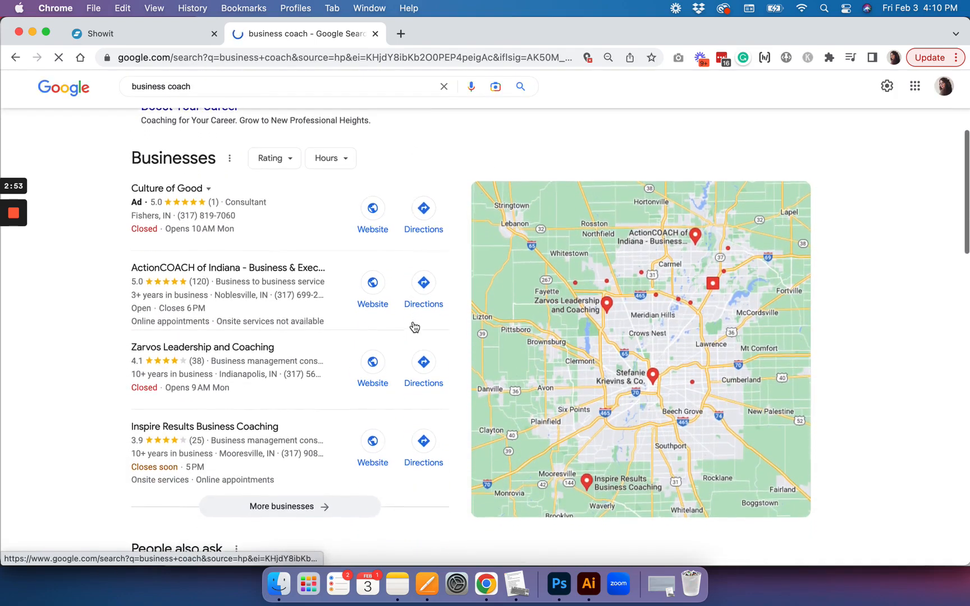
pyautogui.scroll(-3, 414, 327)
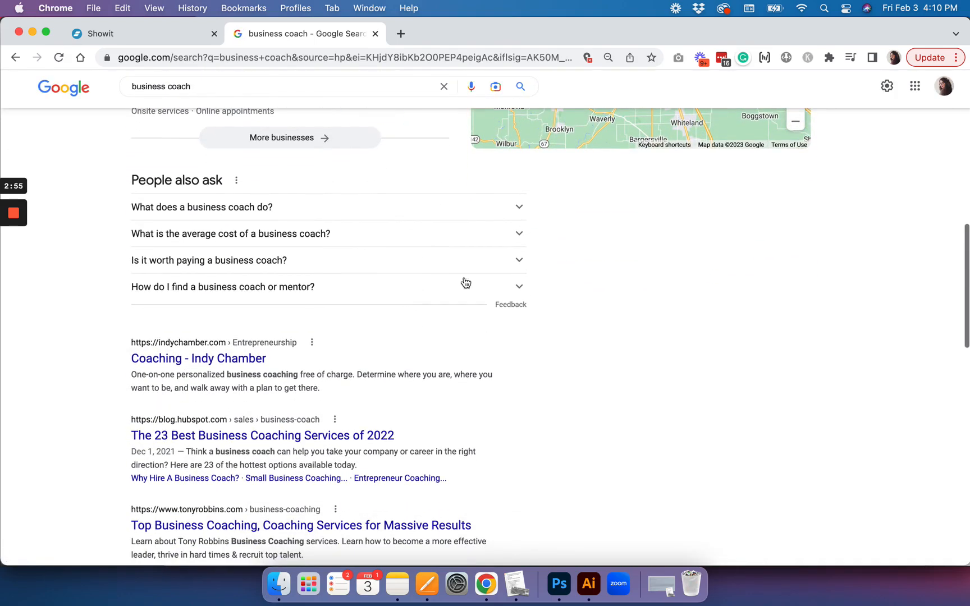
pyautogui.scroll(-3, 243, 219)
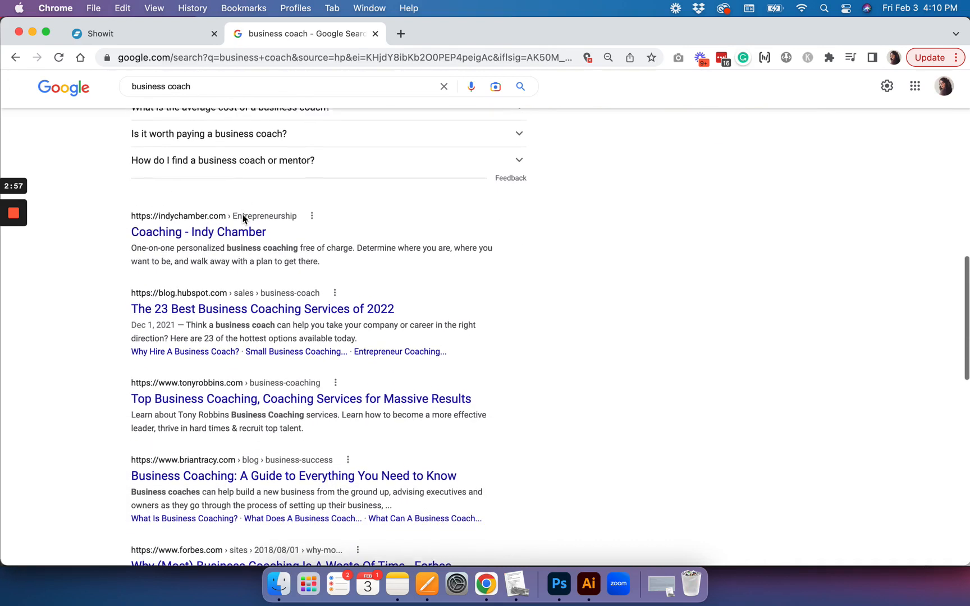
pyautogui.moveTo(334, 258); pyautogui.dragTo(393, 263)
pyautogui.click(132, 243)
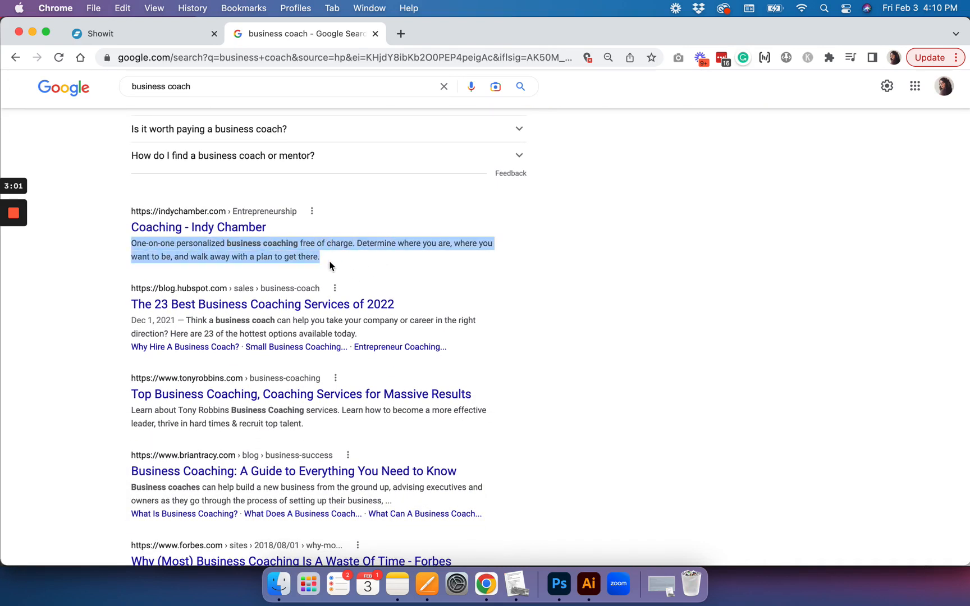
pyautogui.click(113, 235)
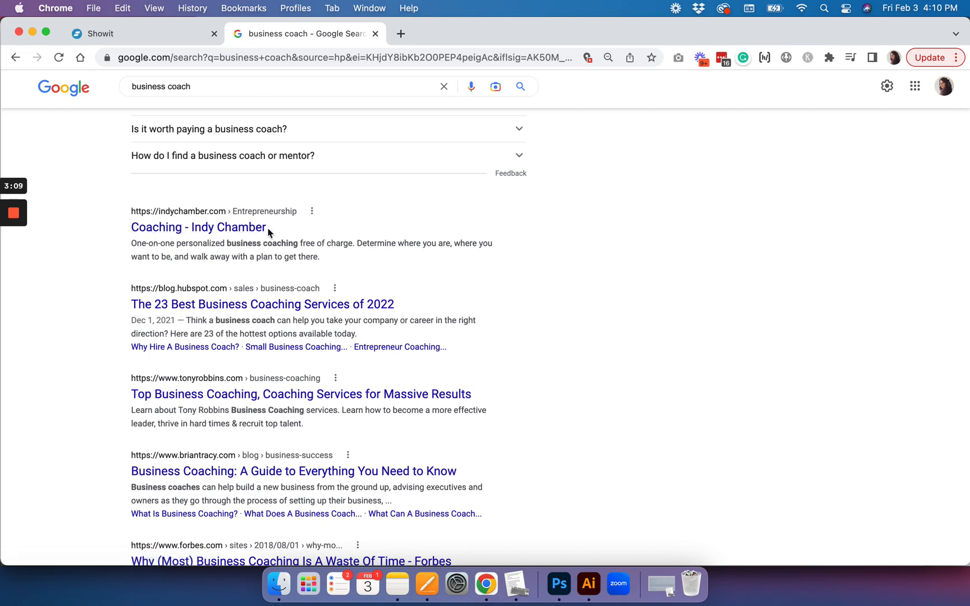
pyautogui.tripleClick(322, 258)
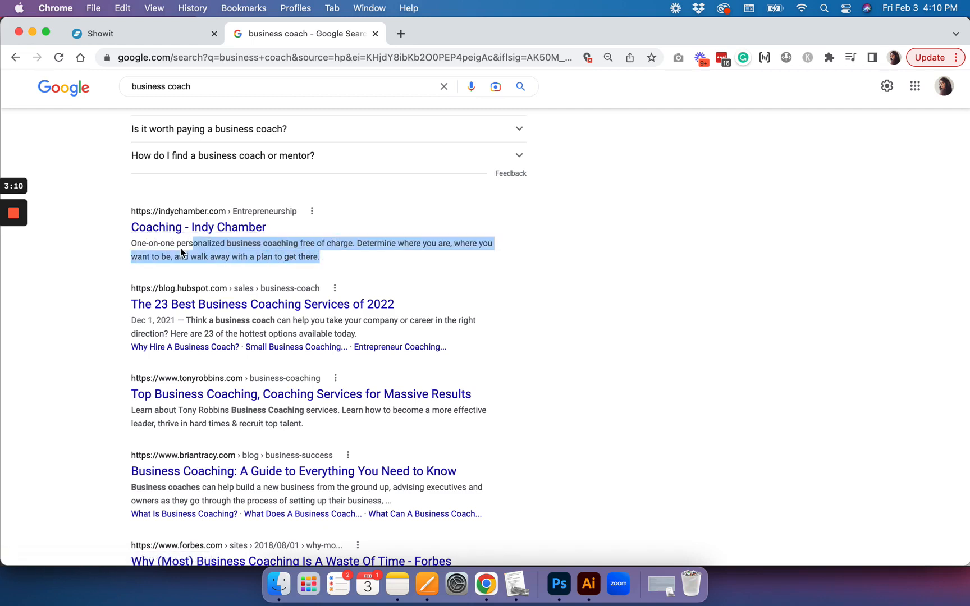
pyautogui.click(141, 248)
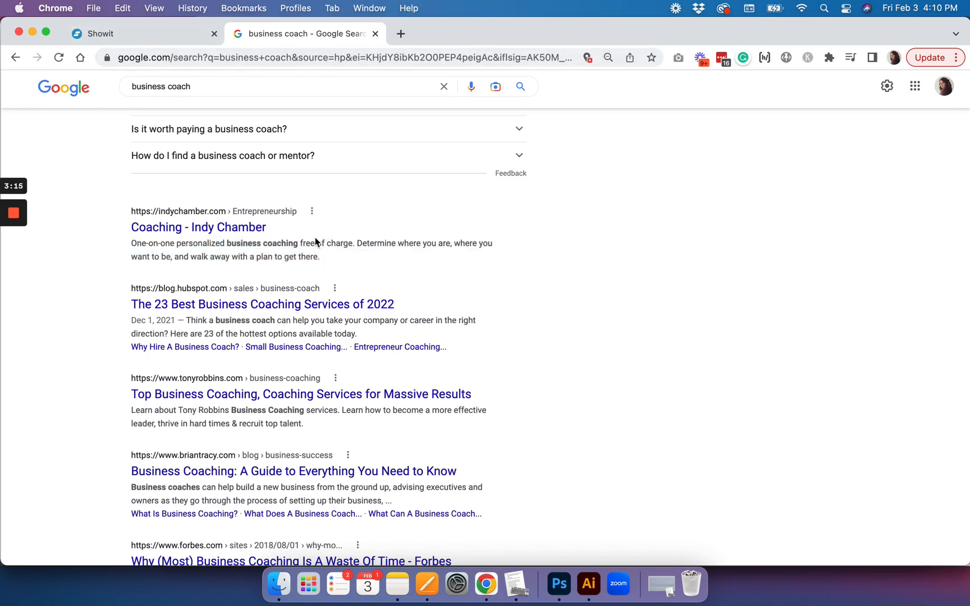
# In Showit, set the meta description to "Looking for a business coach in San Jose, California, check out Coaching by Kimberly for all your business coaching needs.".
pyautogui.click(144, 33)
pyautogui.click(898, 259)
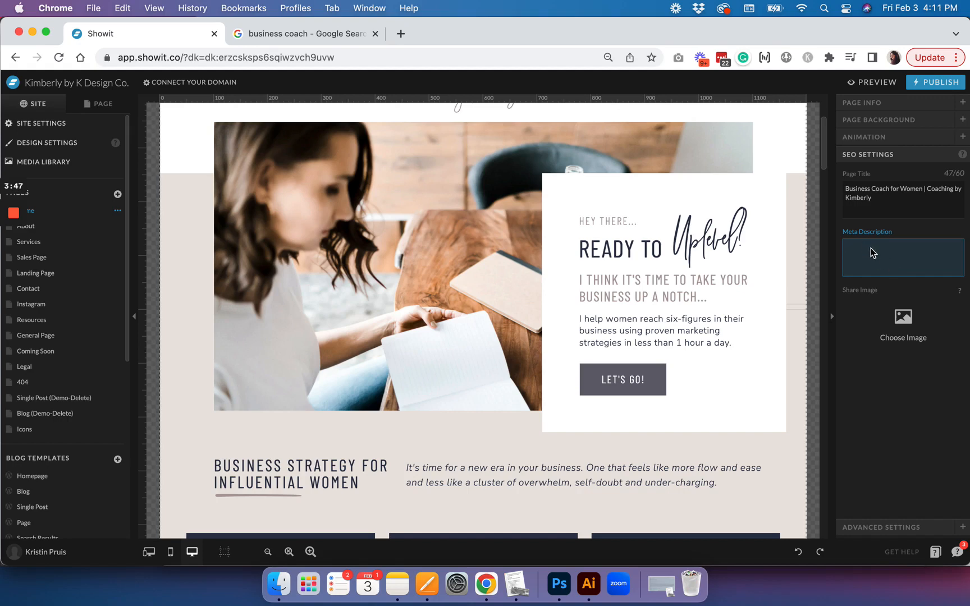
pyautogui.click(872, 255)
pyautogui.write('Lookking f')
pyautogui.write('ing for a busines')
pyautogui.write('s coach in')
pyautogui.write(' SAN')
pyautogui.press('BackSpace')
pyautogui.press('BackSpace')
pyautogui.press('BackSpace')
pyautogui.write('ose, CAaliforn')
pyautogui.write('ia, check out Coaching by K')
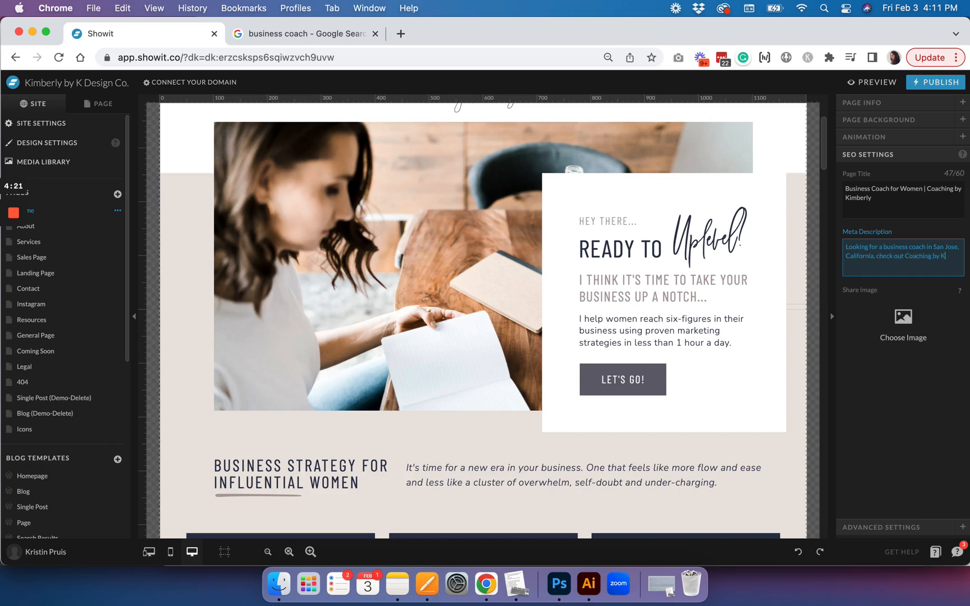
pyautogui.write('imberly for all your business coaching needs.')
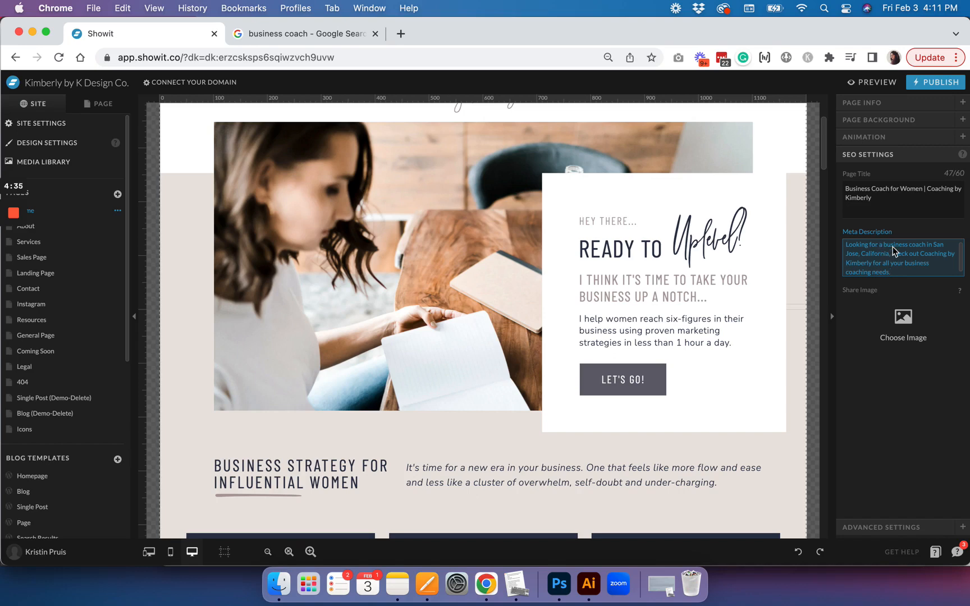
# Review the Home page's meta description and copy its full text.
pyautogui.scroll(1, 894, 257)
pyautogui.scroll(-1, 898, 255)
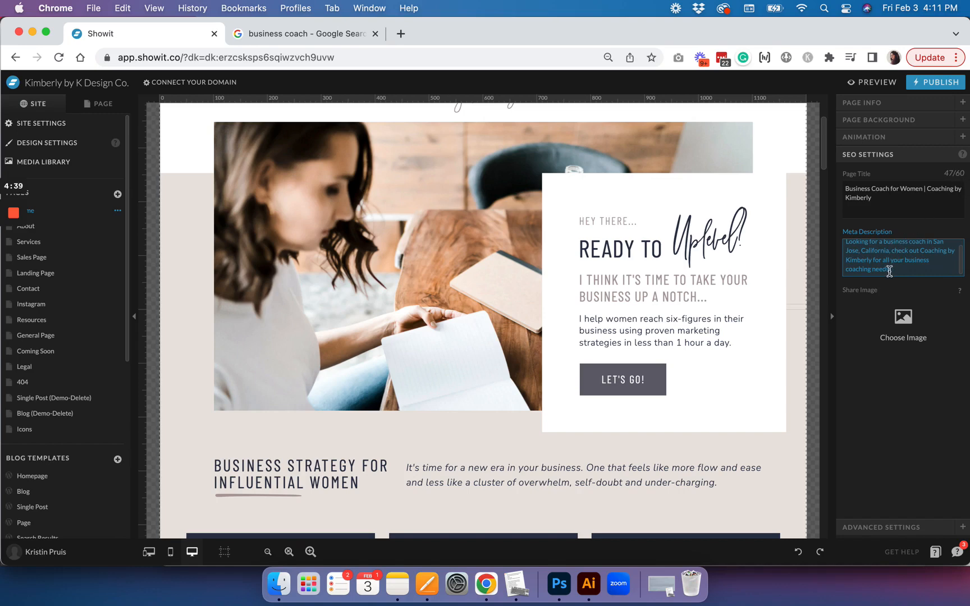
pyautogui.moveTo(893, 268); pyautogui.dragTo(843, 245)
pyautogui.press('super+c')
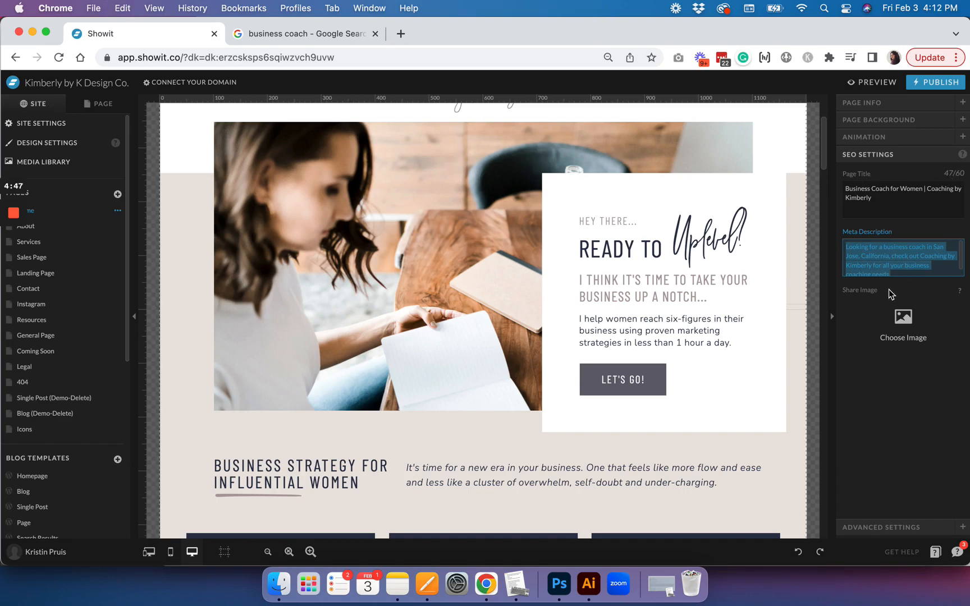
# Open the metatags.io preview site in a new browser tab.
pyautogui.click(401, 34)
pyautogui.write('me')
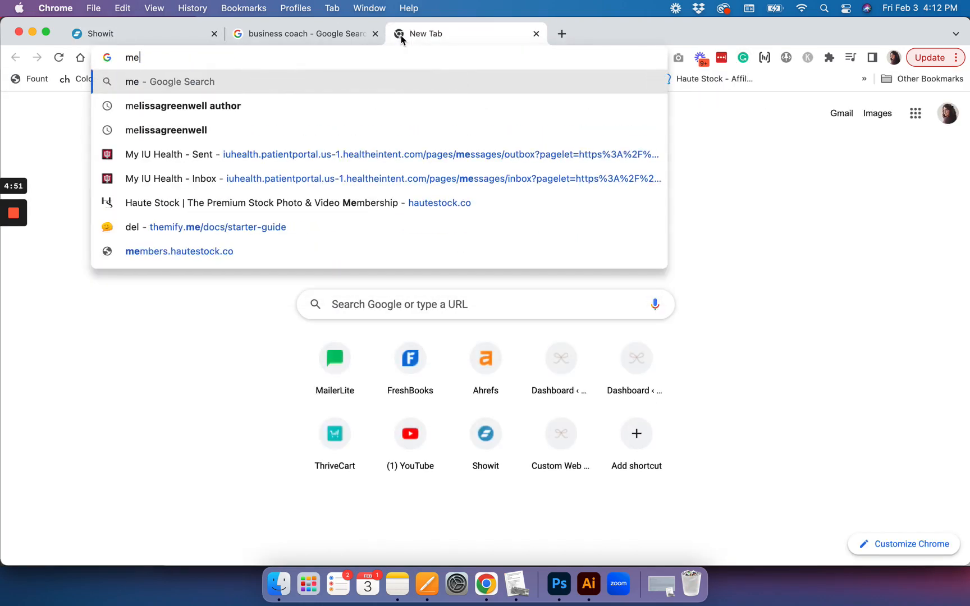
pyautogui.write('tata')
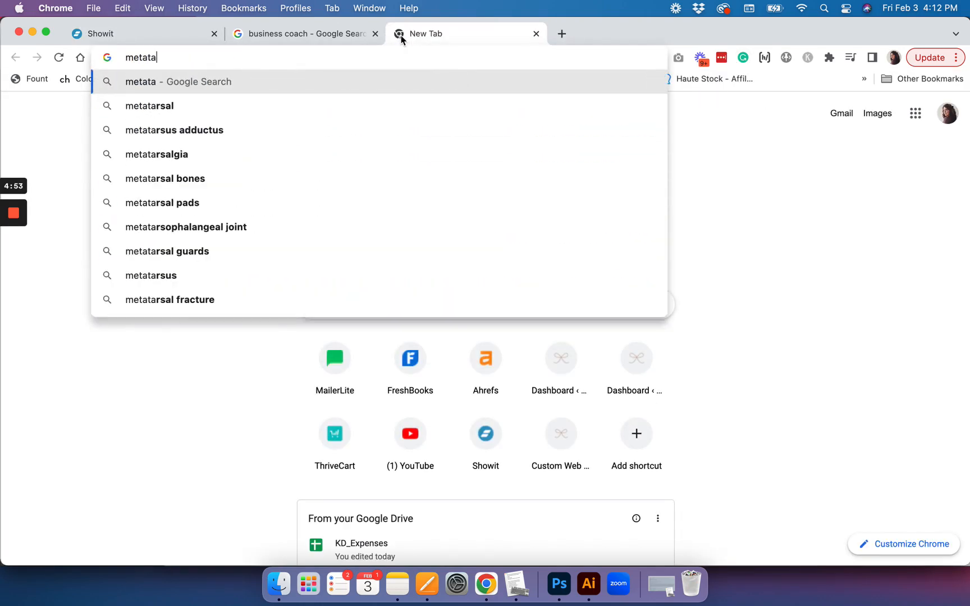
pyautogui.write('gs.io')
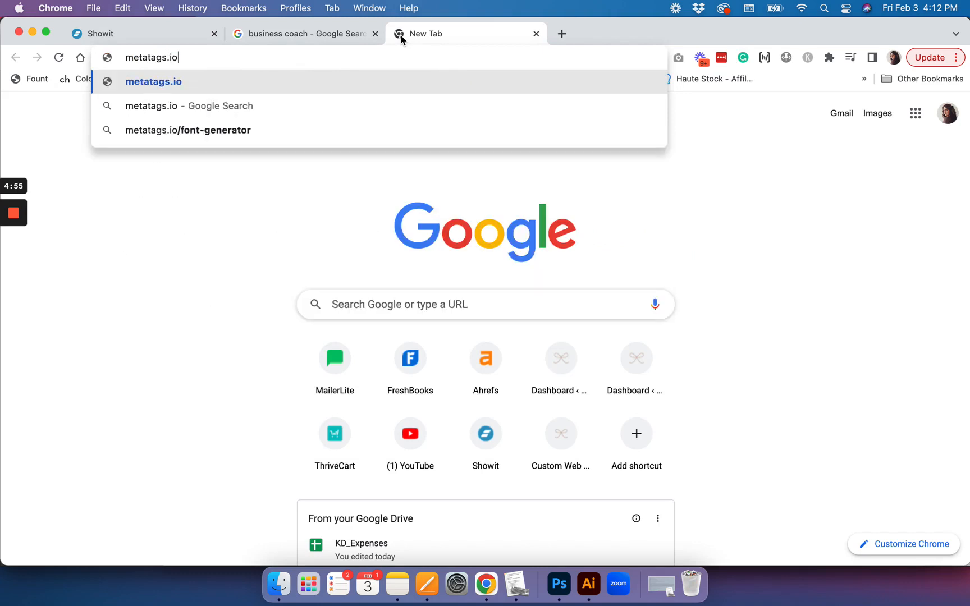
pyautogui.press('Return')
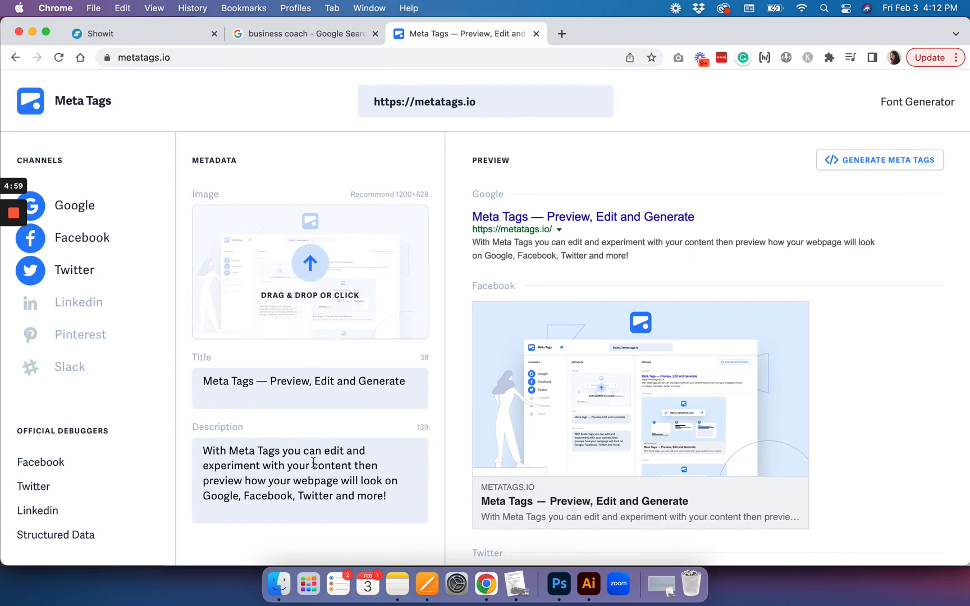
# Replace the sample description in Meta Tags with the copied meta description to preview it, and return to the Showit editor.
pyautogui.tripleClick(313, 476)
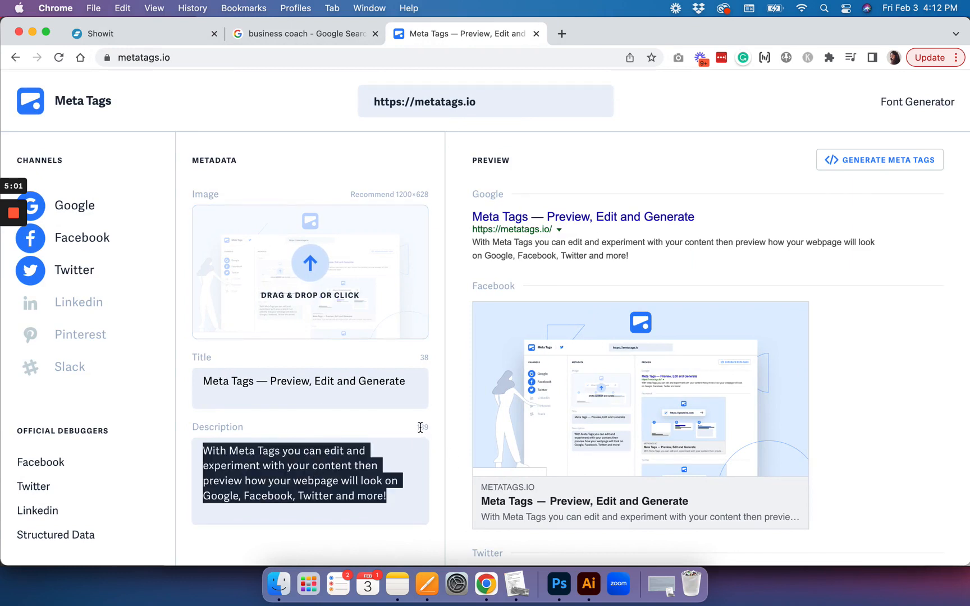
pyautogui.press('super+v')
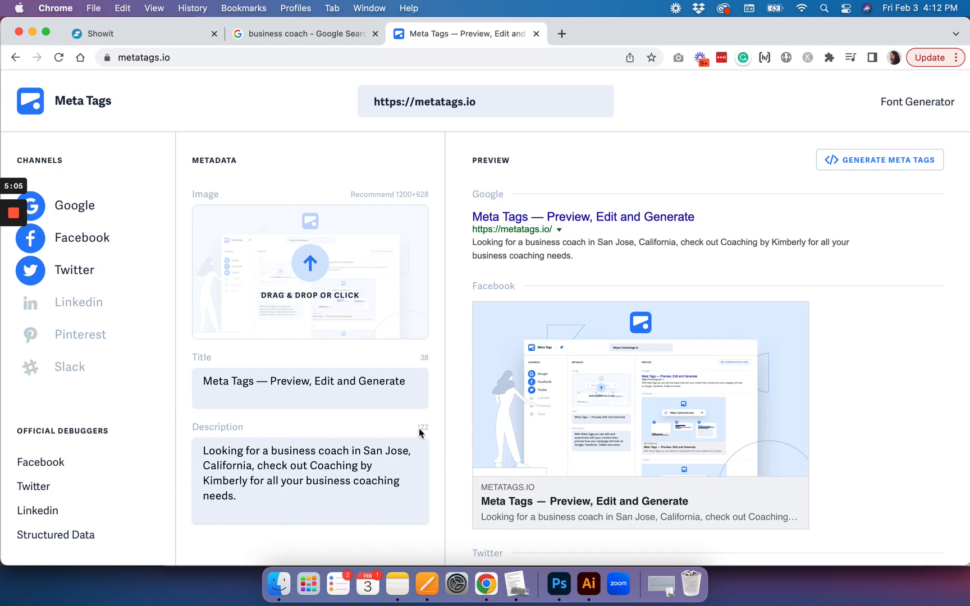
pyautogui.scroll(-1, 420, 429)
pyautogui.moveTo(308, 481); pyautogui.dragTo(191, 428)
pyautogui.press('super+c')
pyautogui.press('BackSpace')
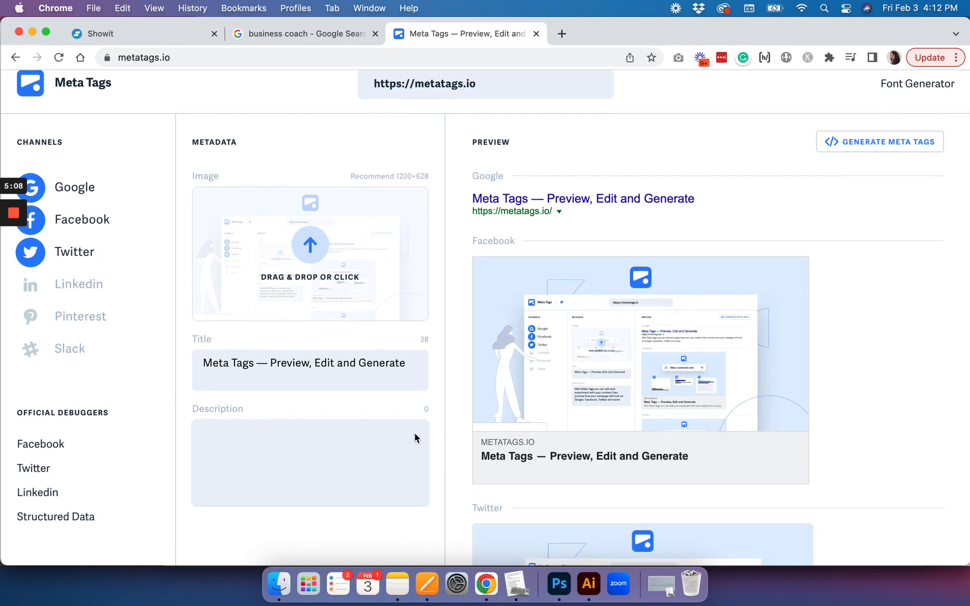
pyautogui.press('super+v')
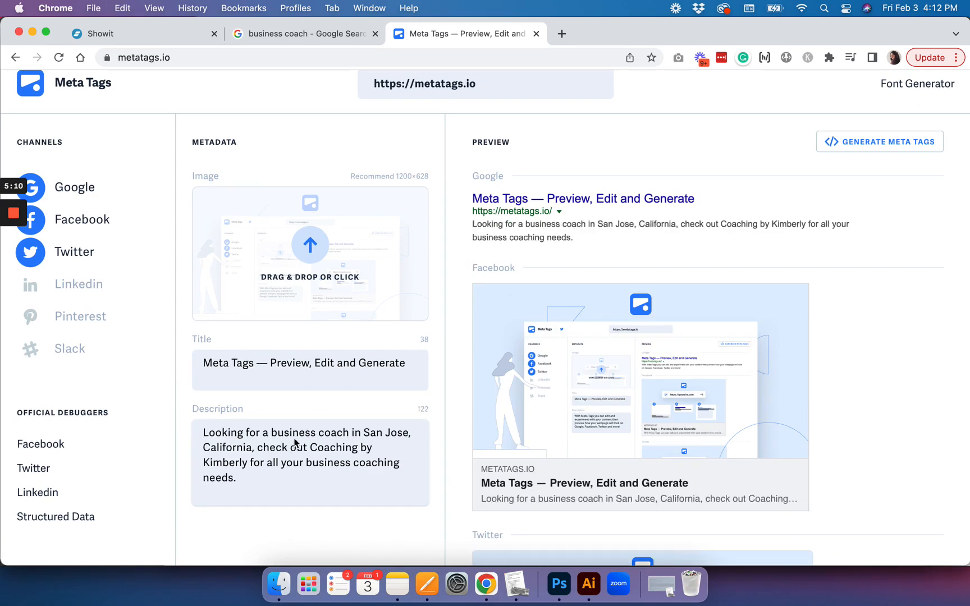
pyautogui.scroll(-2, 267, 444)
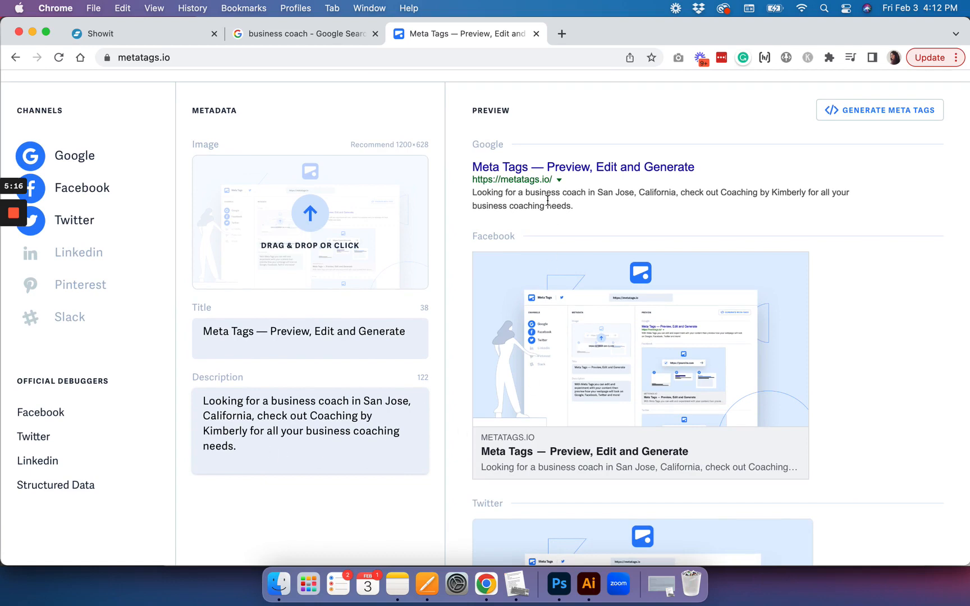
pyautogui.click(170, 31)
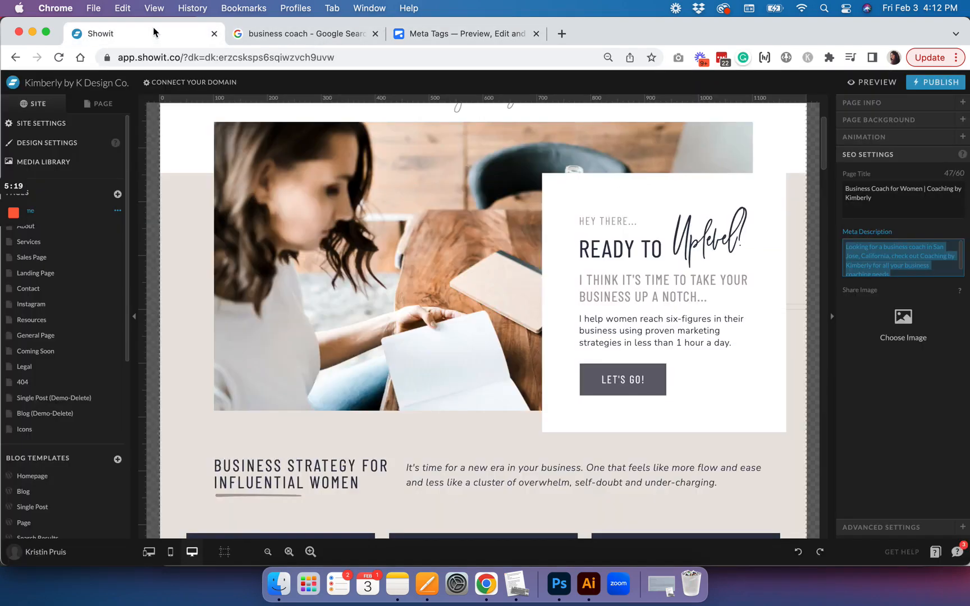
# Replace the sample title in Meta Tags with the Home page title copied from Showit, and append " - Business Coaching" to it.
pyautogui.click(910, 201)
pyautogui.tripleClick(912, 199)
pyautogui.press('super+c')
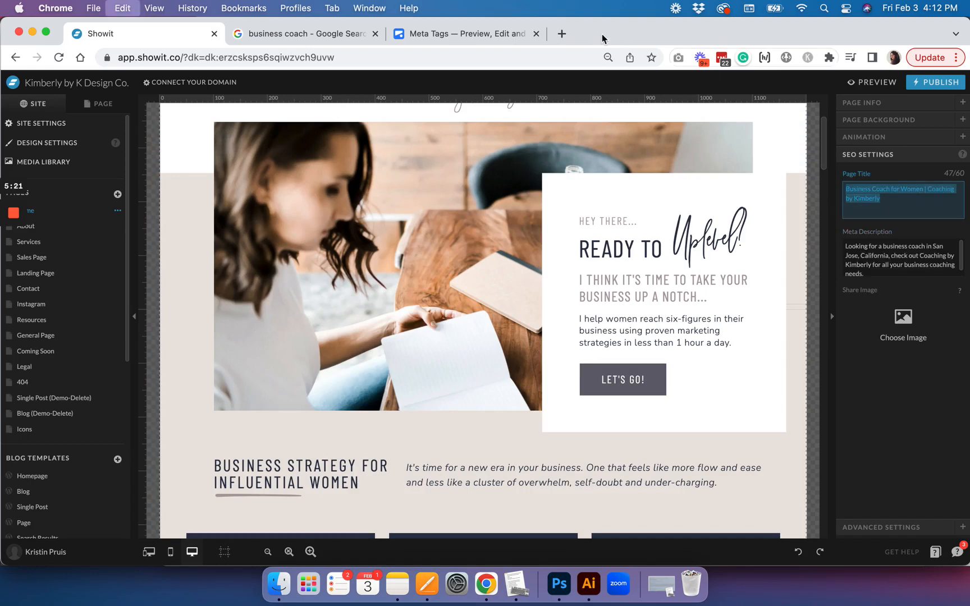
pyautogui.click(503, 36)
pyautogui.tripleClick(299, 332)
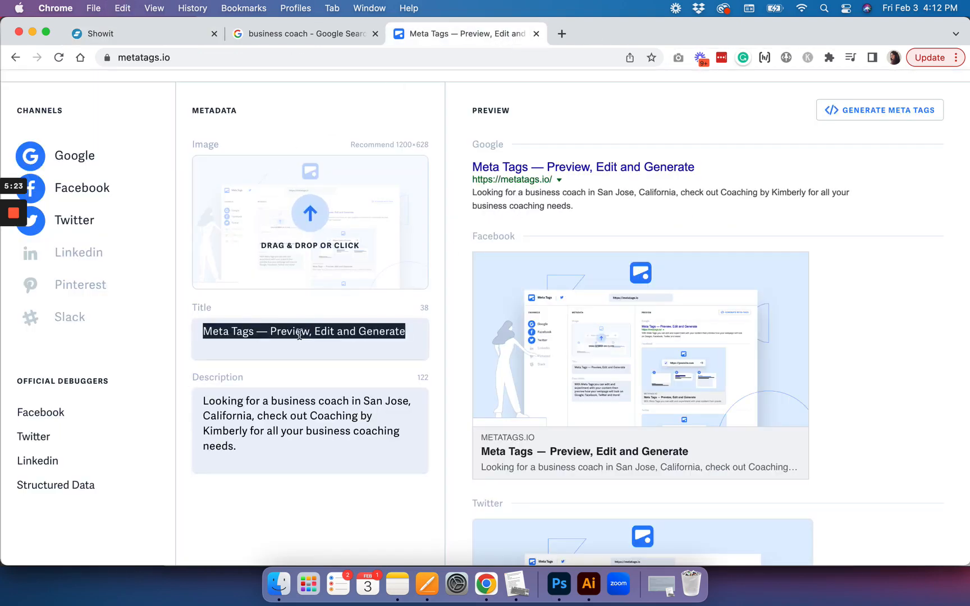
pyautogui.press('super+v')
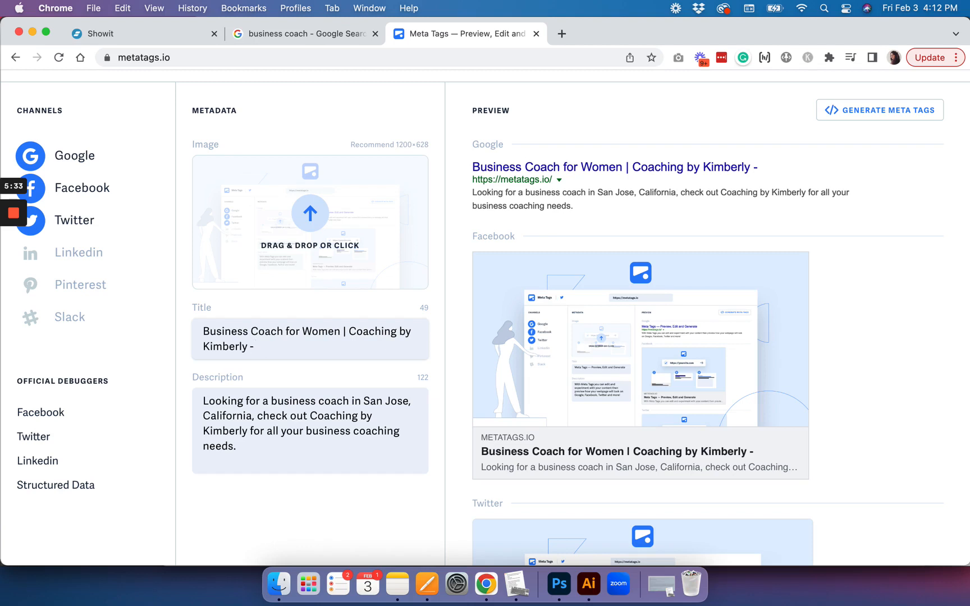
pyautogui.write('Business Coaching')
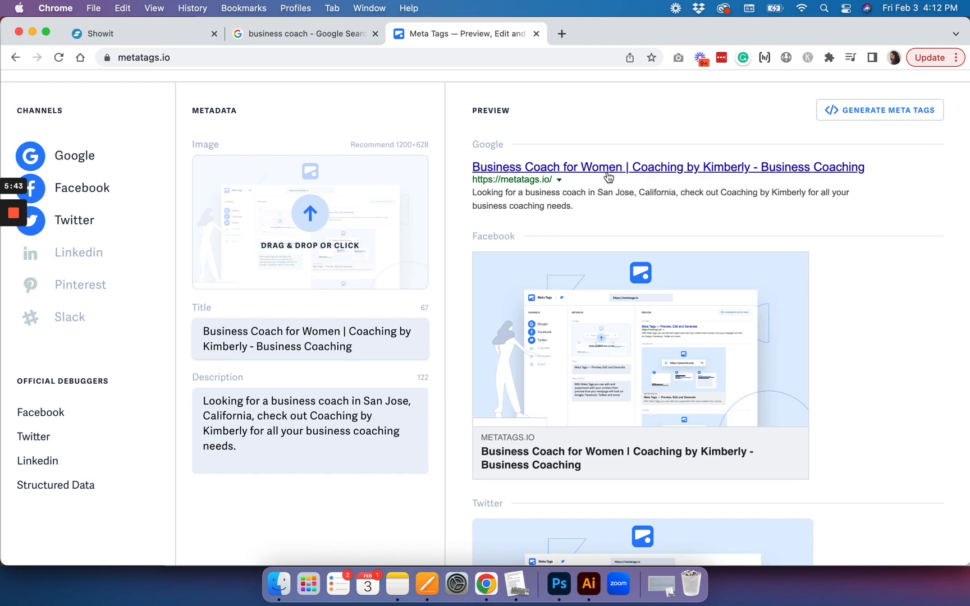
# Examine how the title and description appear in the Google, Facebook and Twitter previews in Meta Tags.
pyautogui.scroll(-2, 581, 449)
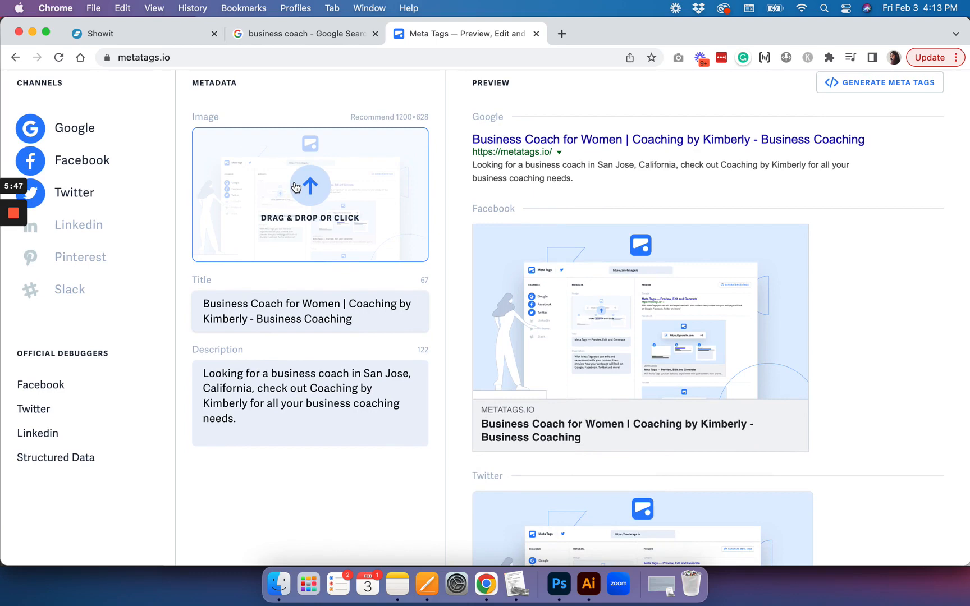
pyautogui.scroll(-3, 310, 320)
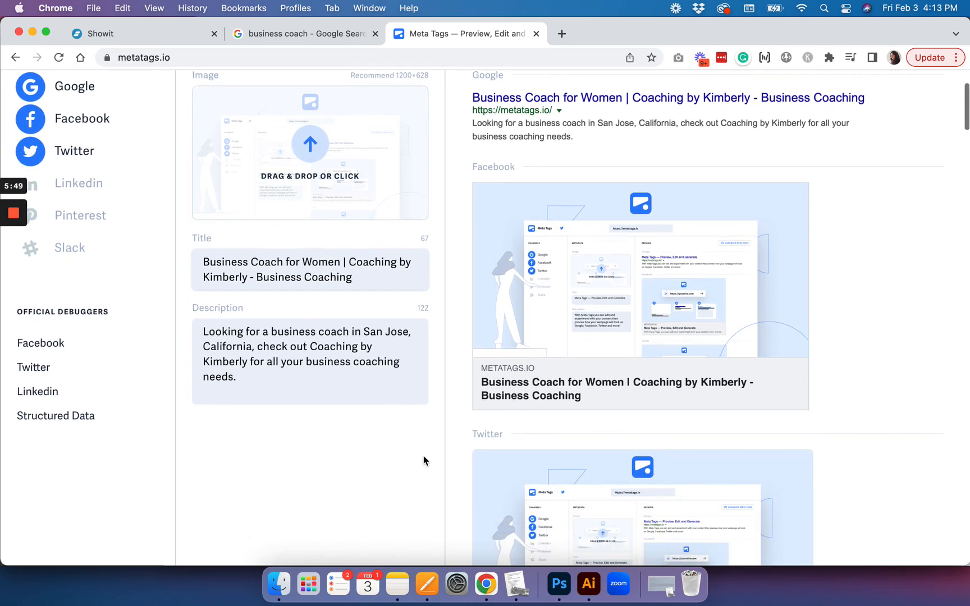
pyautogui.scroll(-10, 424, 460)
pyautogui.scroll(8, 424, 461)
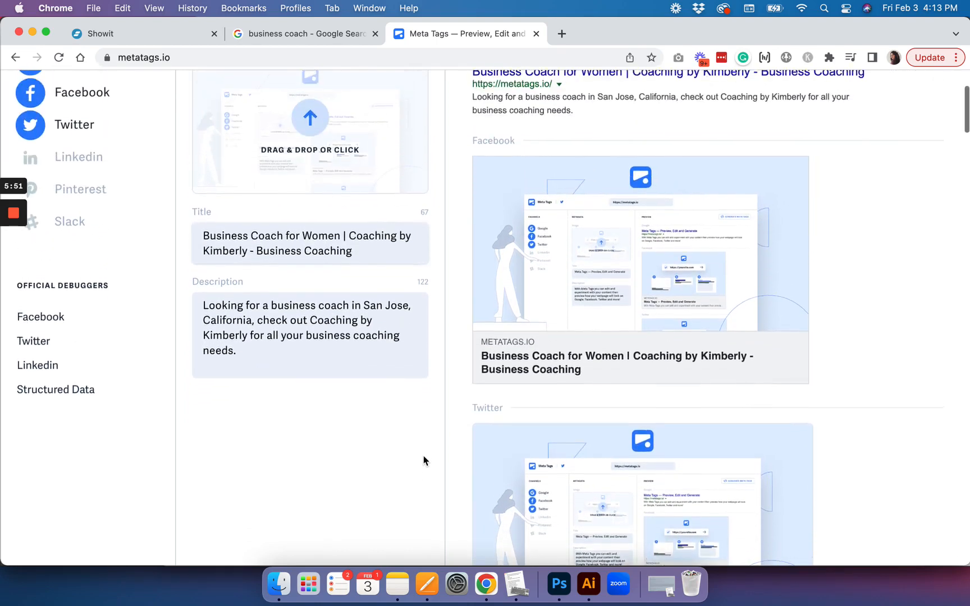
pyautogui.scroll(10, 424, 461)
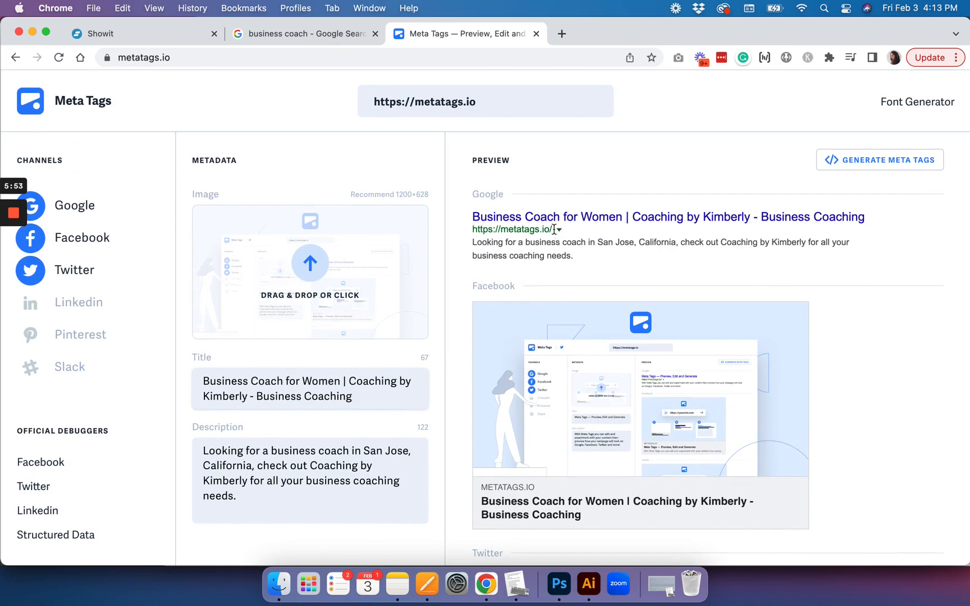
pyautogui.click(153, 35)
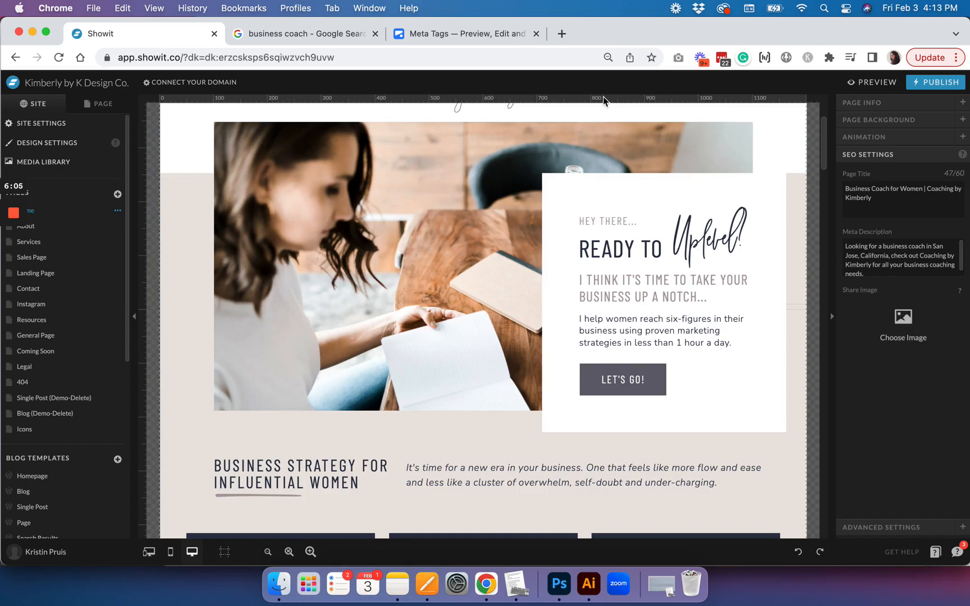
pyautogui.click(464, 39)
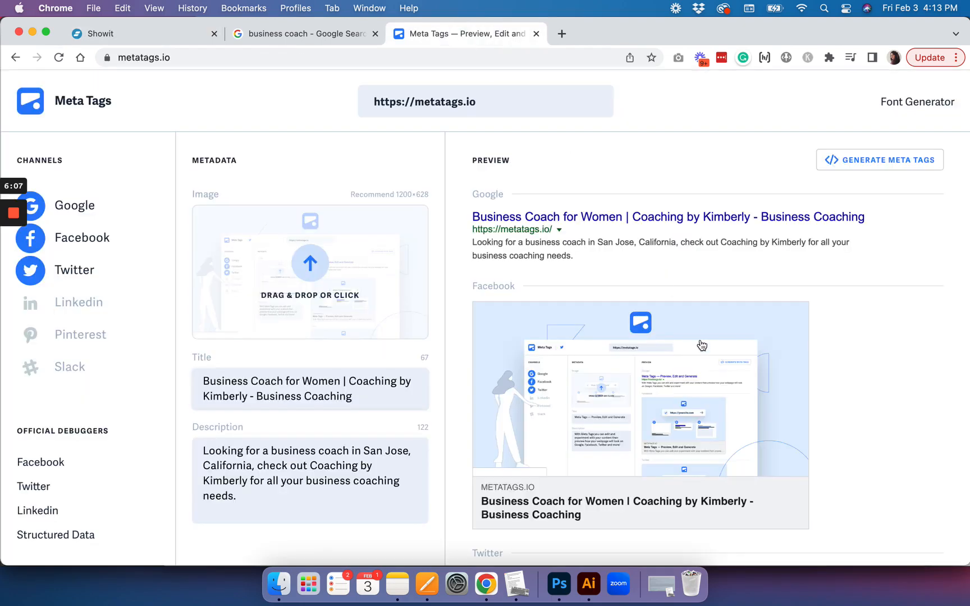
pyautogui.scroll(-1, 702, 346)
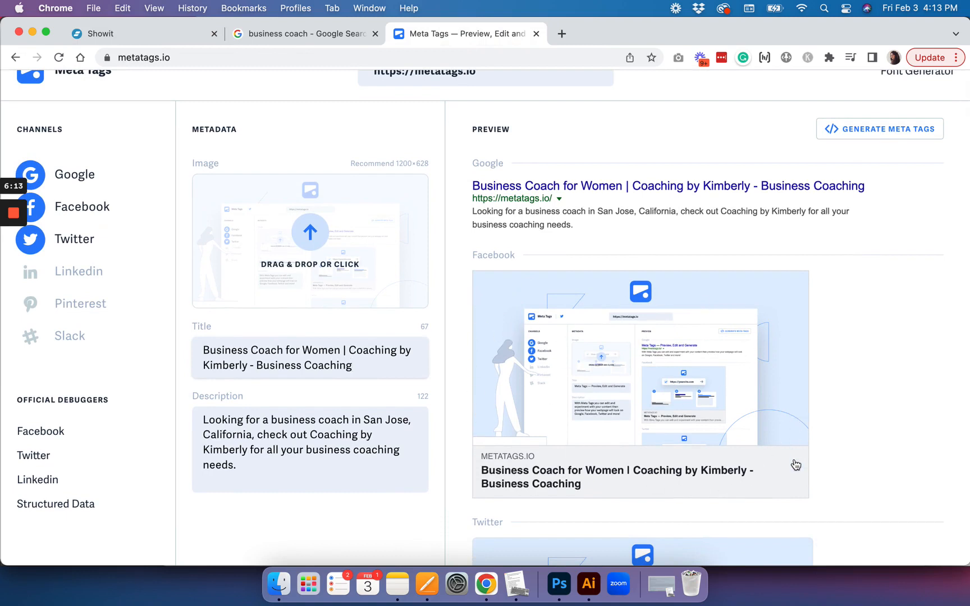
pyautogui.scroll(-2, 796, 465)
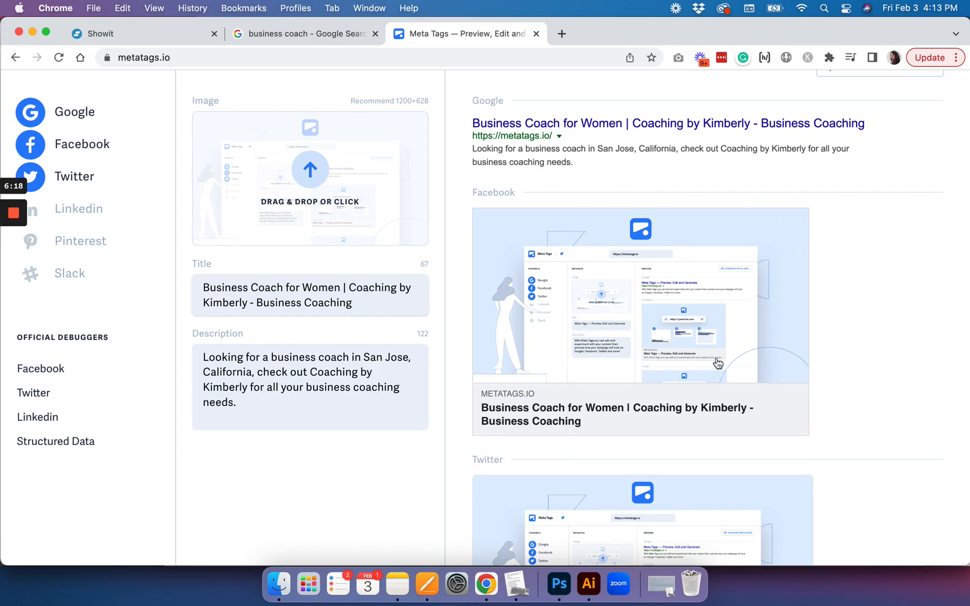
pyautogui.scroll(-5, 719, 364)
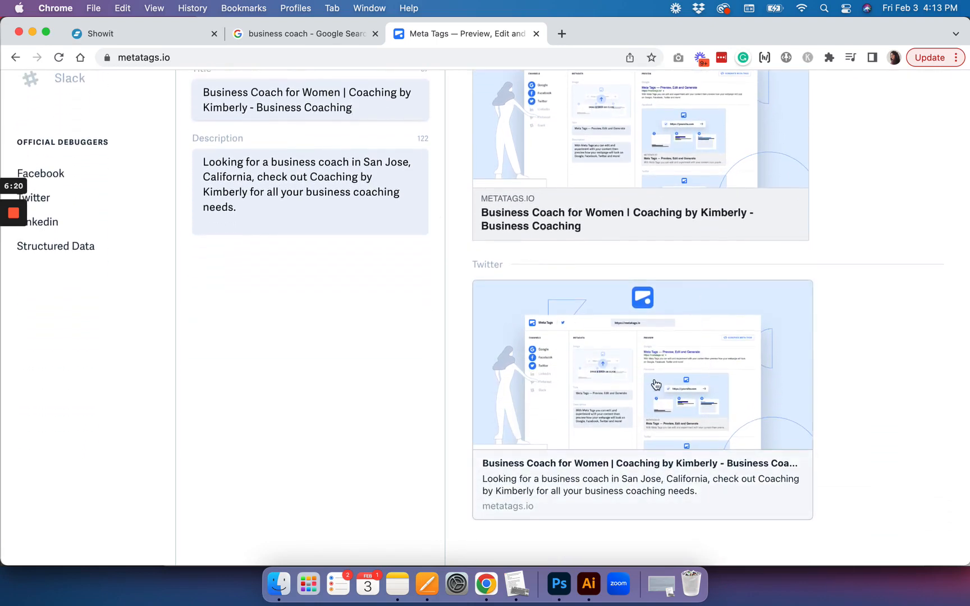
pyautogui.scroll(10, 655, 379)
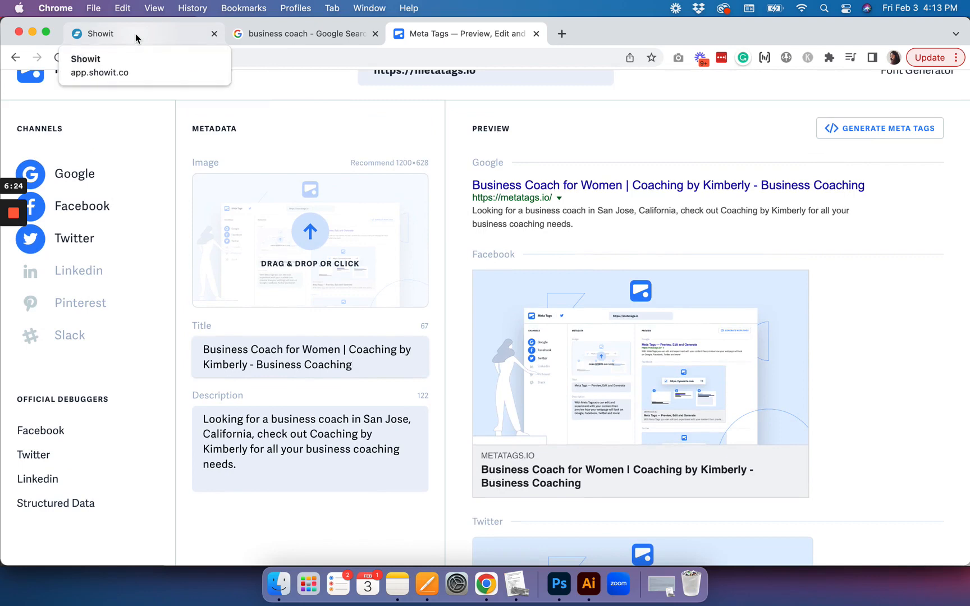
# Look through the titles and descriptions in the Google results for "business coach", and return to the Showit editor.
pyautogui.click(281, 35)
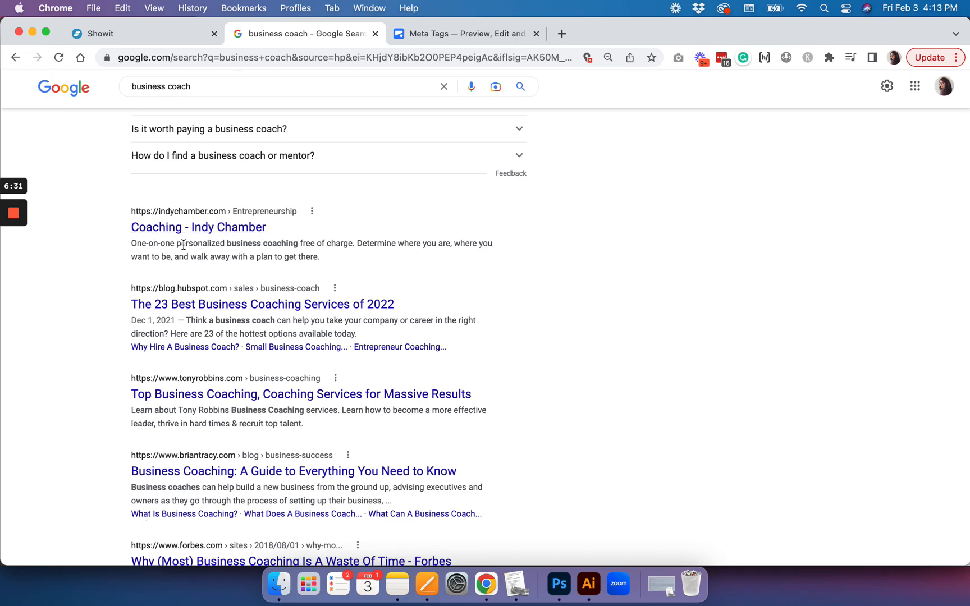
pyautogui.scroll(-5, 177, 279)
pyautogui.scroll(4, 176, 279)
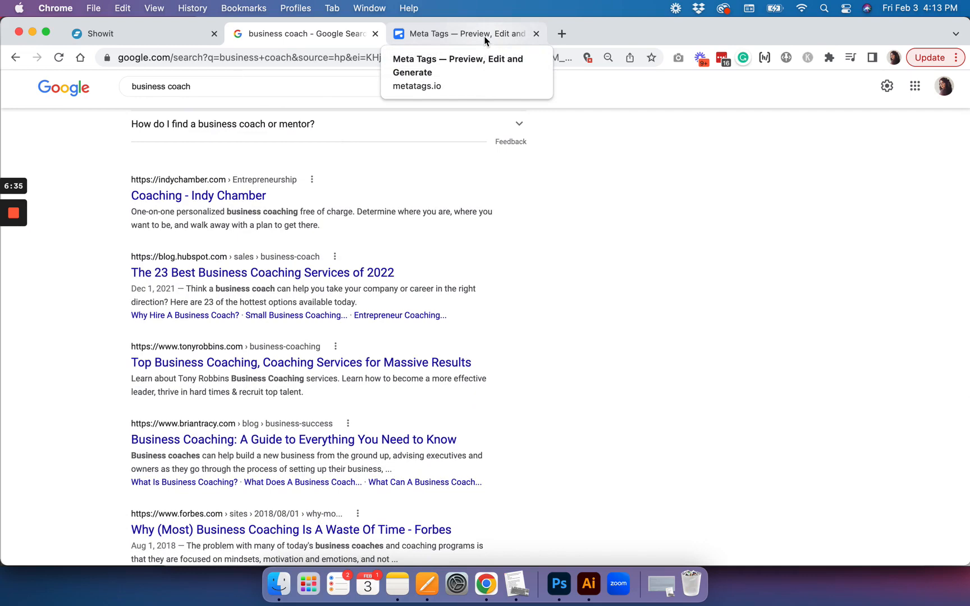
pyautogui.click(158, 33)
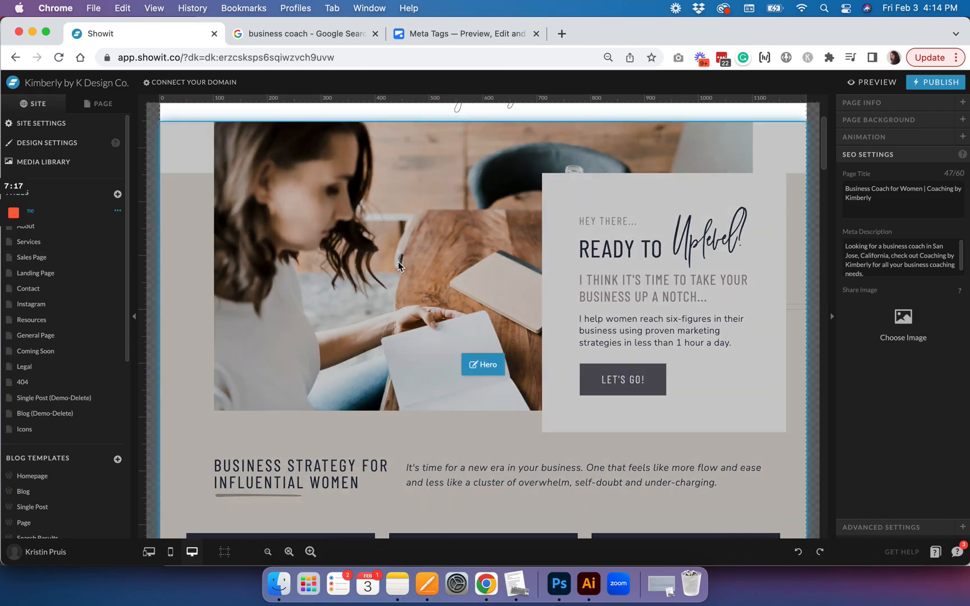
# Add a Title text element to the Home page's Hero canvas and show its text properties with the text tag.
pyautogui.click(399, 263)
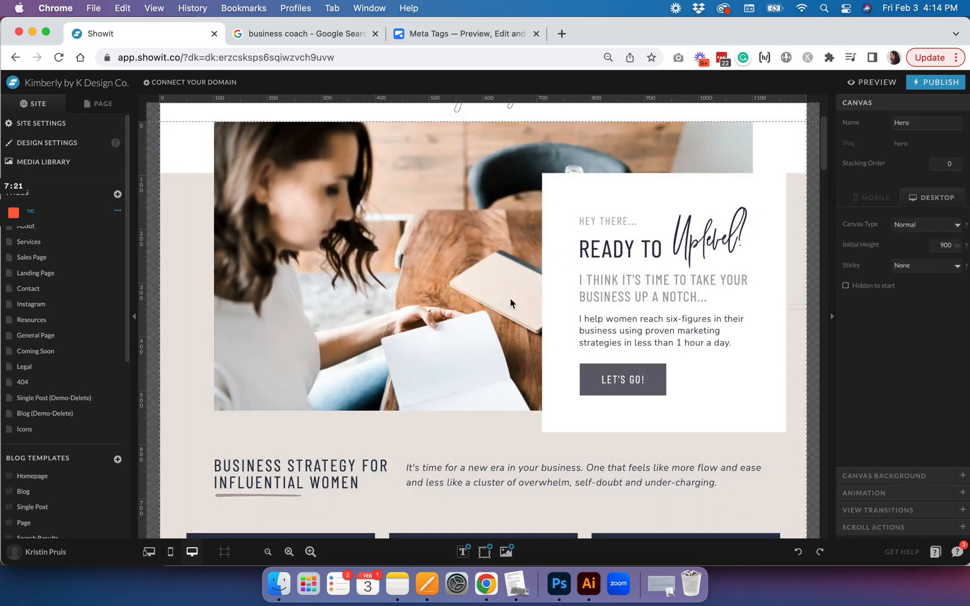
pyautogui.scroll(-1, 510, 300)
pyautogui.scroll(-1, 510, 299)
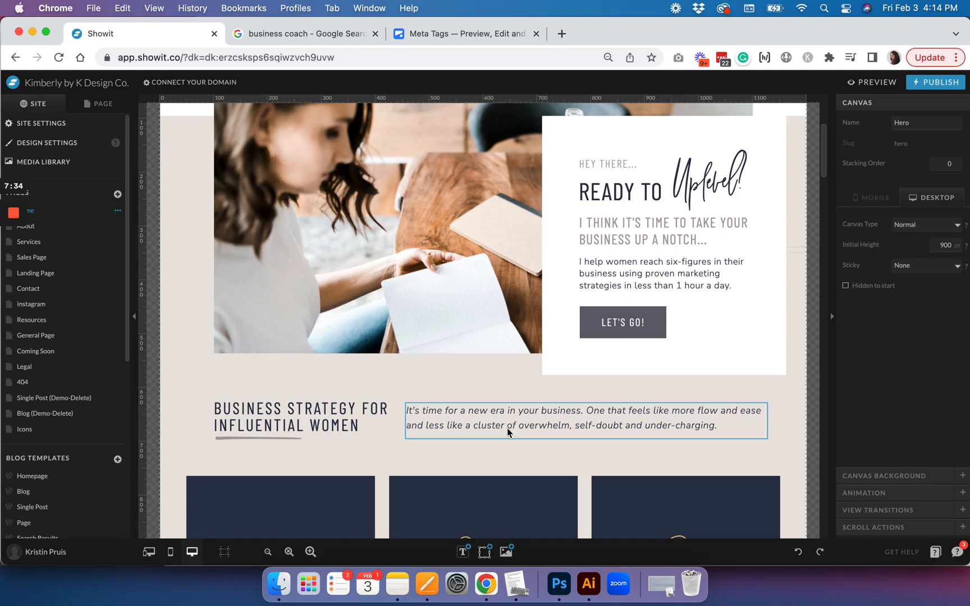
pyautogui.moveTo(463, 552)
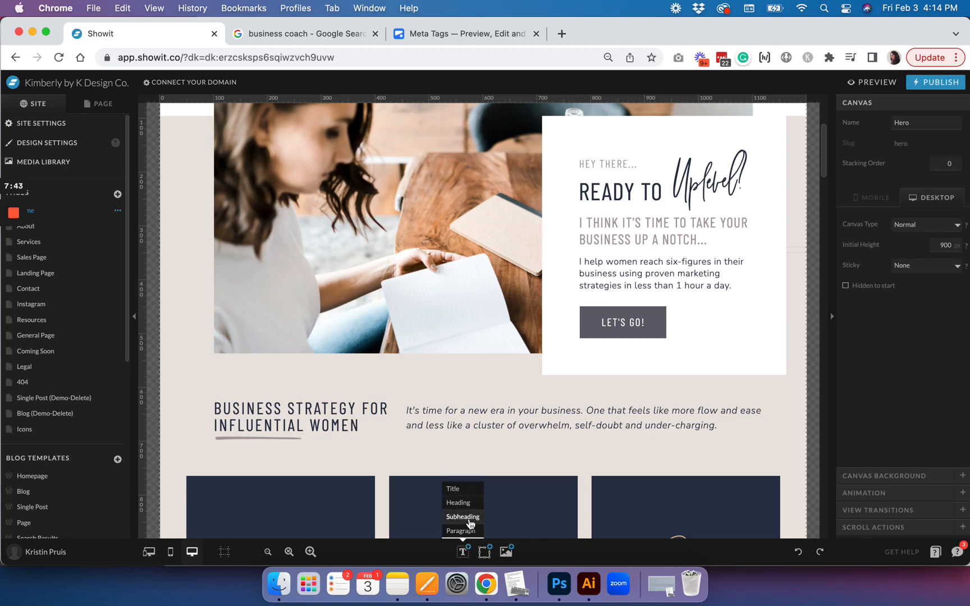
pyautogui.click(461, 492)
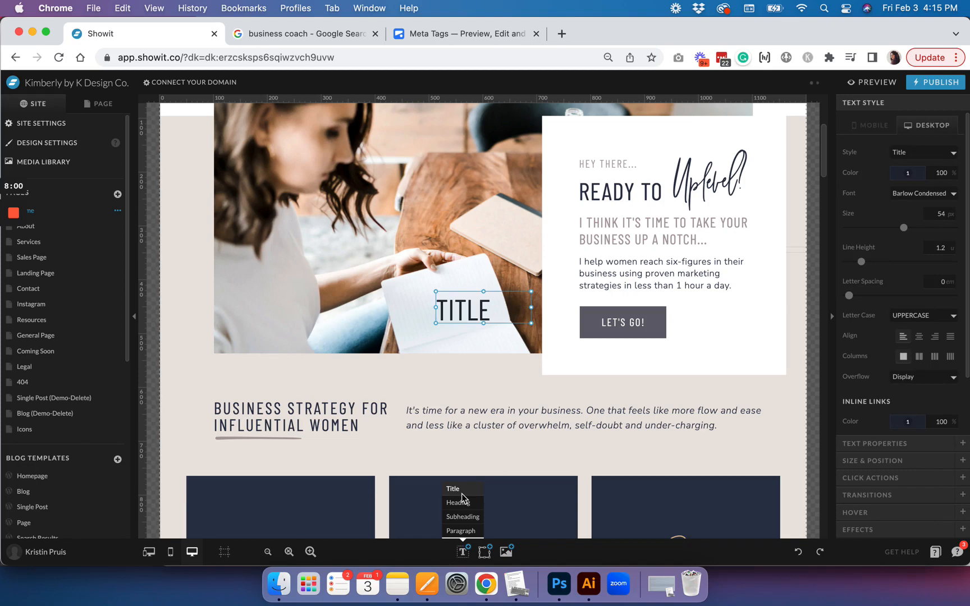
pyautogui.click(881, 449)
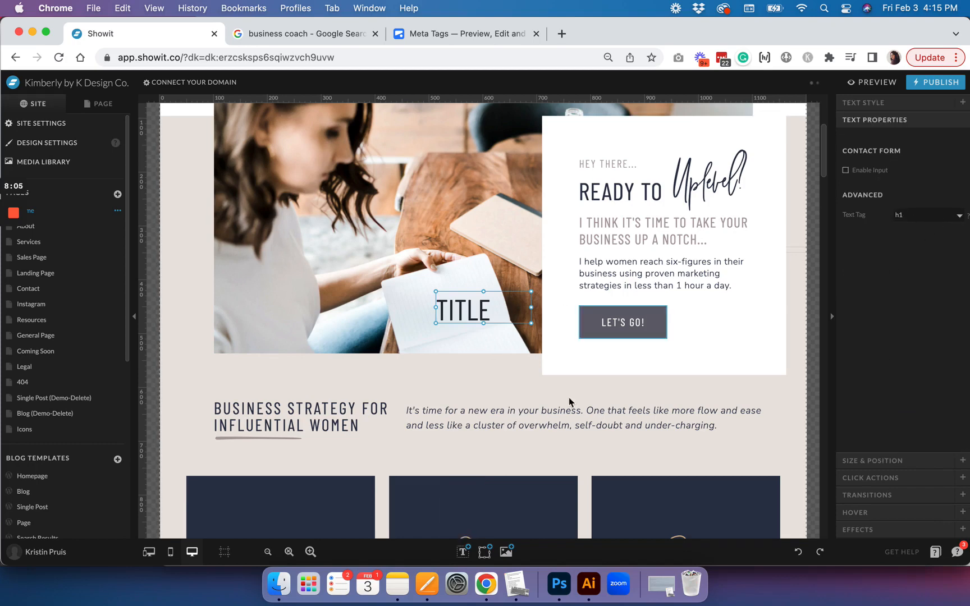
# Add a Heading and a Subheading text element to the Hero canvas and stack them in that order beneath the Title.
pyautogui.click(458, 502)
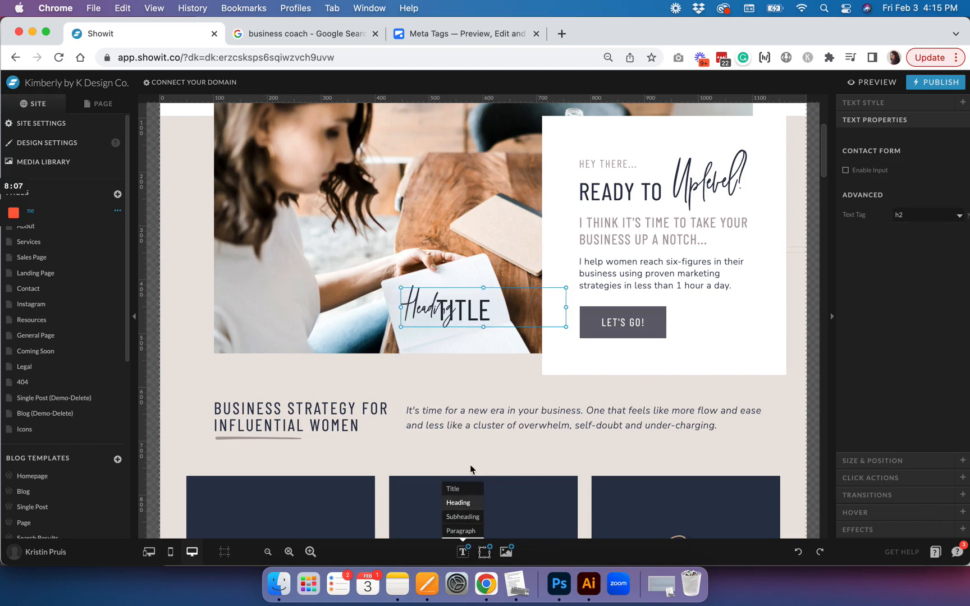
pyautogui.moveTo(425, 312); pyautogui.dragTo(457, 344)
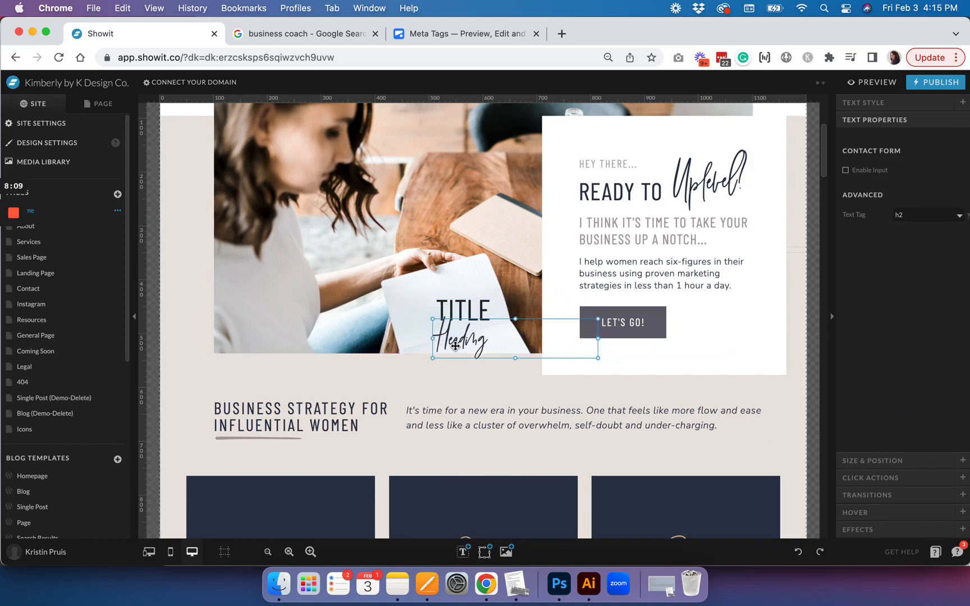
pyautogui.moveTo(464, 552)
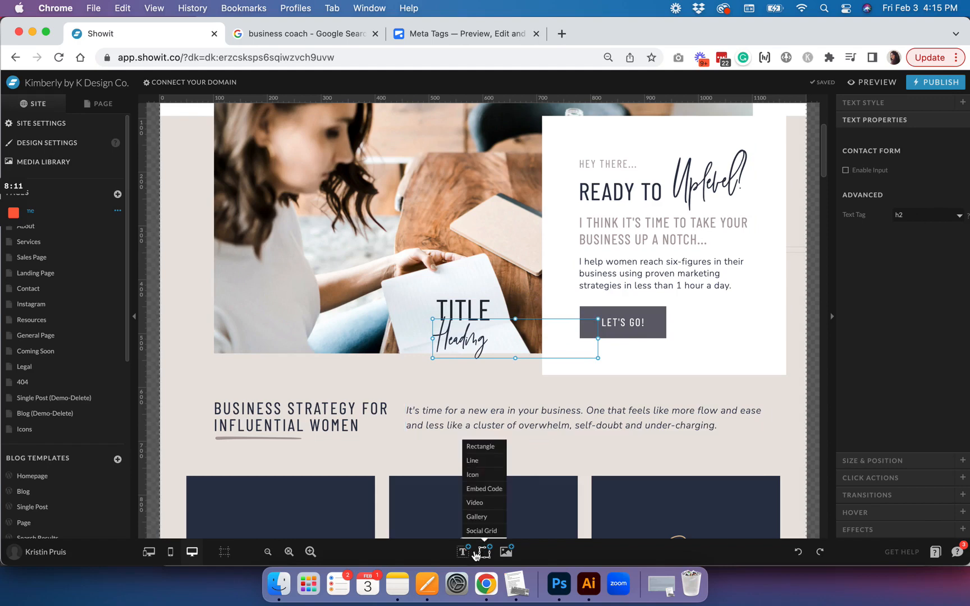
pyautogui.click(462, 517)
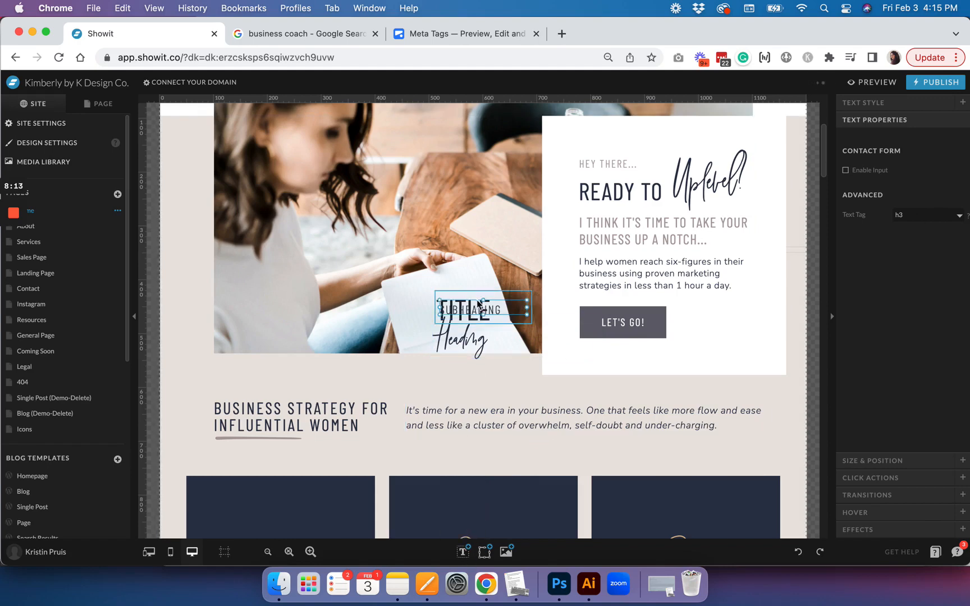
pyautogui.moveTo(498, 314); pyautogui.dragTo(492, 365)
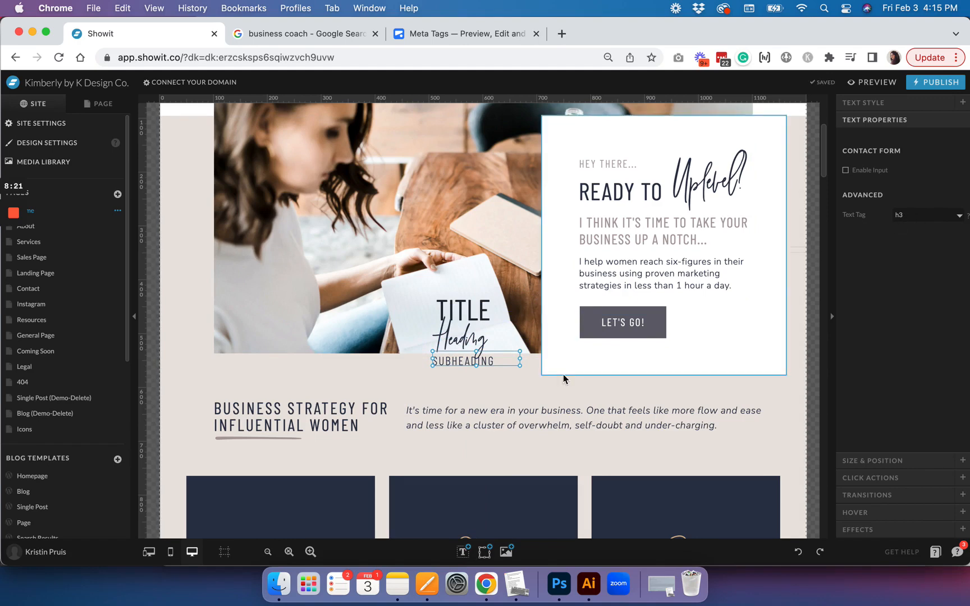
# Compare the text tags assigned to the new Title, Heading and Subheading elements, and view the tag options available for the Heading.
pyautogui.click(480, 328)
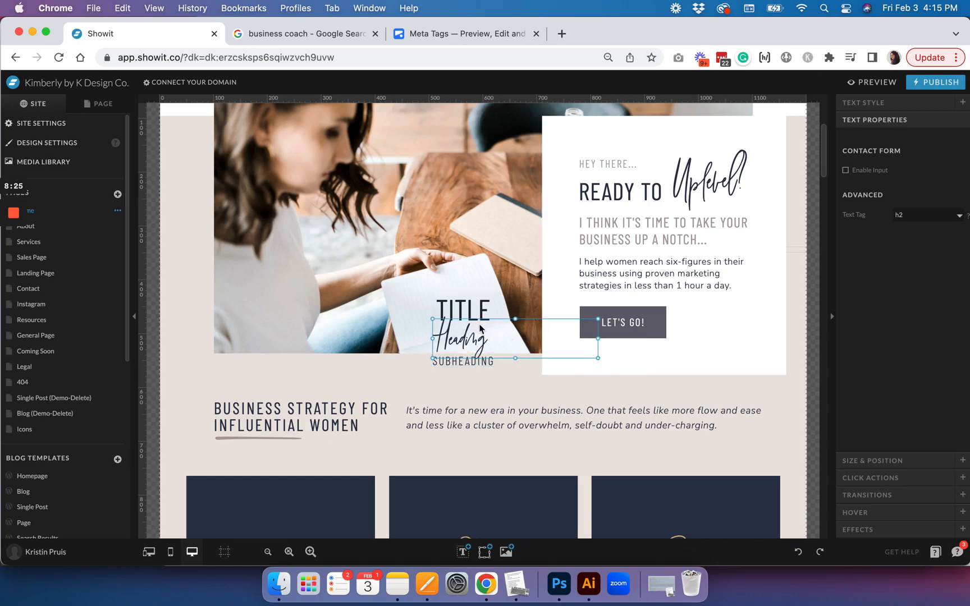
pyautogui.click(957, 214)
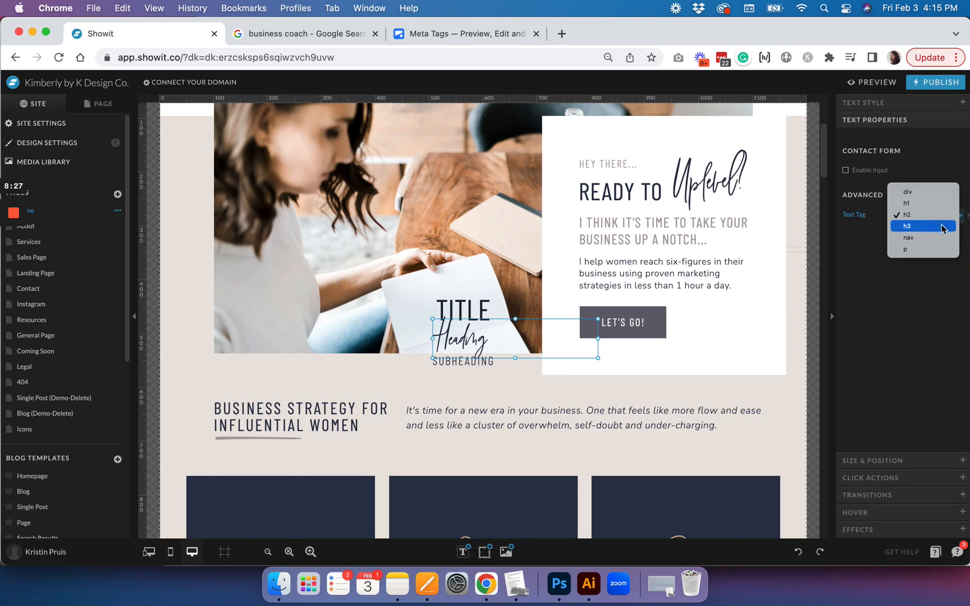
pyautogui.click(896, 303)
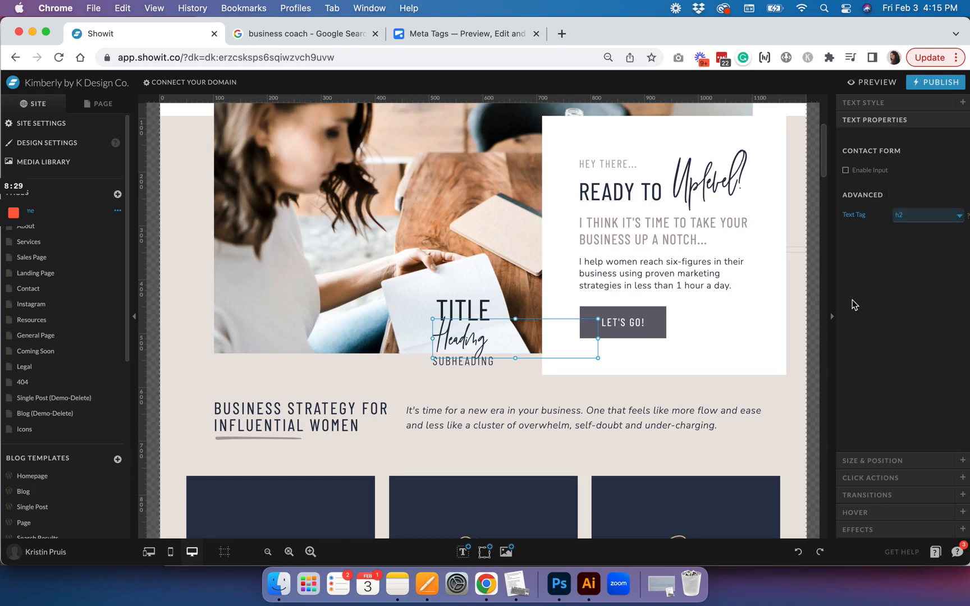
pyautogui.click(465, 320)
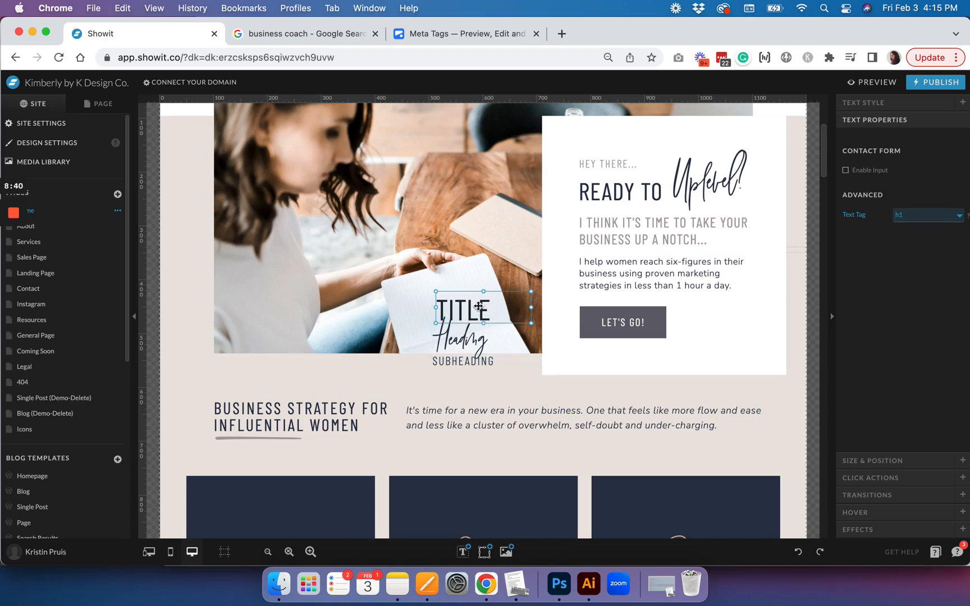
pyautogui.click(458, 362)
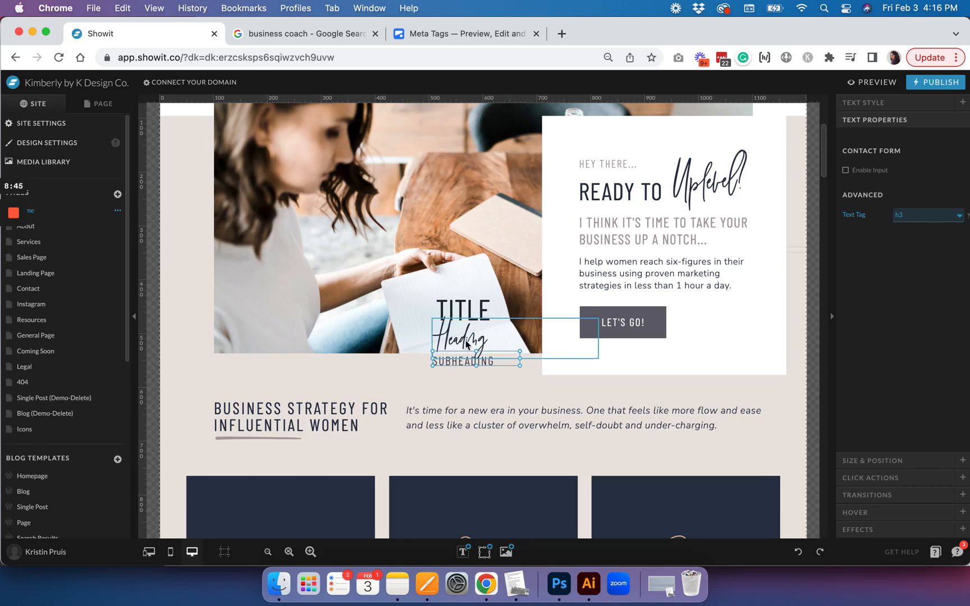
pyautogui.click(466, 342)
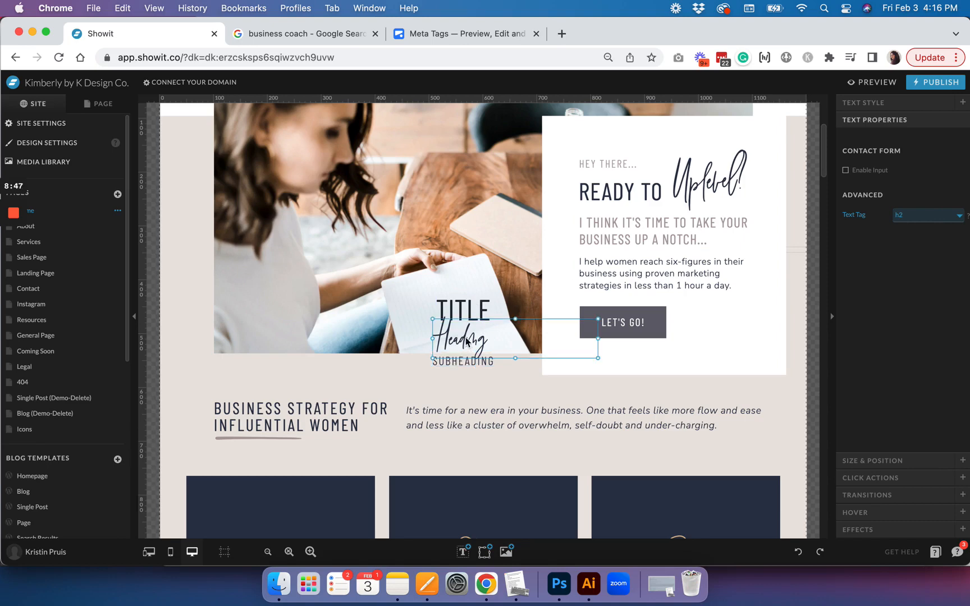
pyautogui.click(463, 310)
pyautogui.click(465, 368)
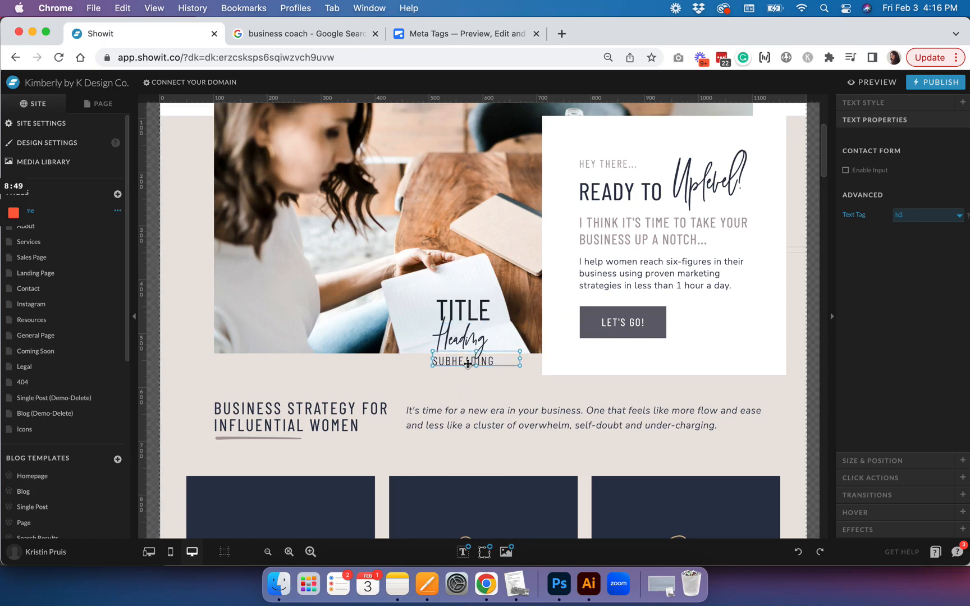
pyautogui.scroll(1, 650, 339)
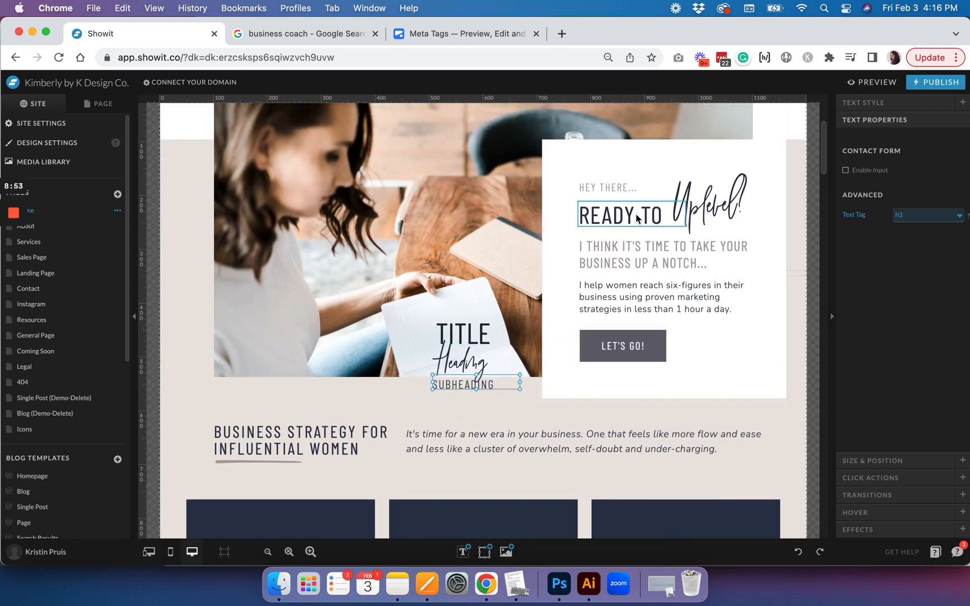
# Delete the sample Title, Heading and Subheading text elements together from the Hero canvas.
pyautogui.click(457, 333)
pyautogui.moveTo(457, 332); pyautogui.dragTo(436, 342)
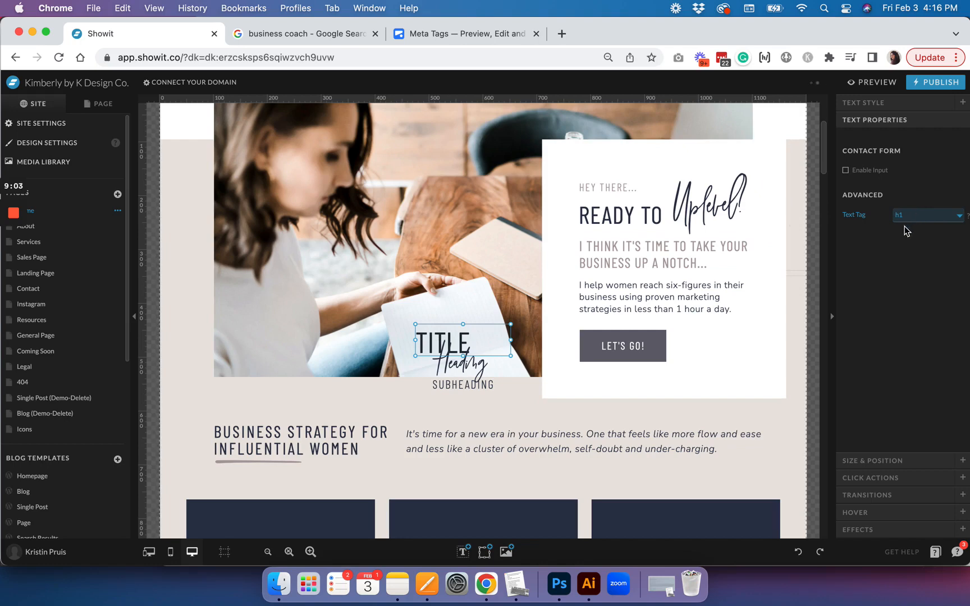
pyautogui.click(474, 386)
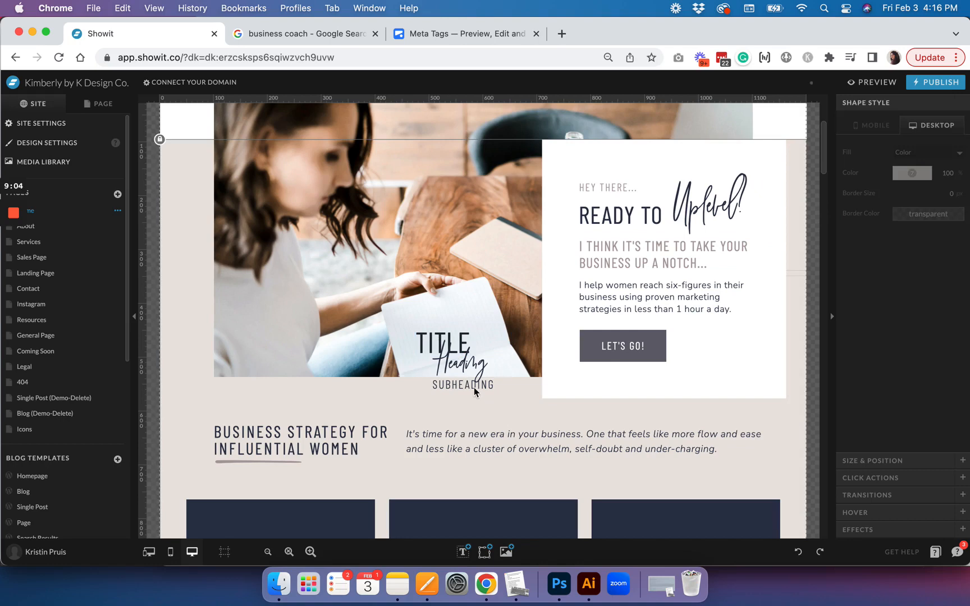
pyautogui.click(96, 105)
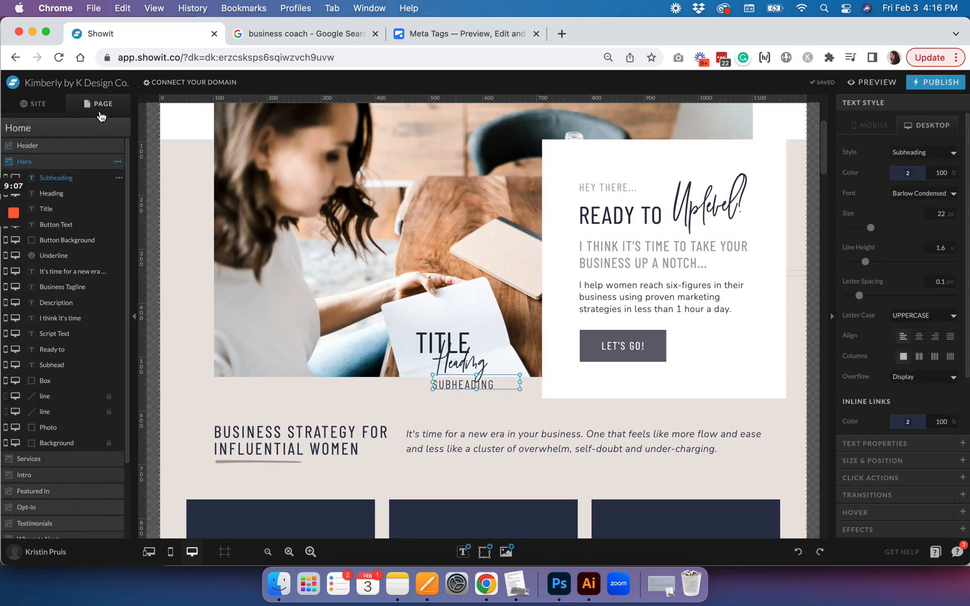
pyautogui.keyDown('shift'); pyautogui.click(74, 194); pyautogui.keyUp('shift')
pyautogui.keyDown('shift'); pyautogui.click(72, 209); pyautogui.keyUp('shift')
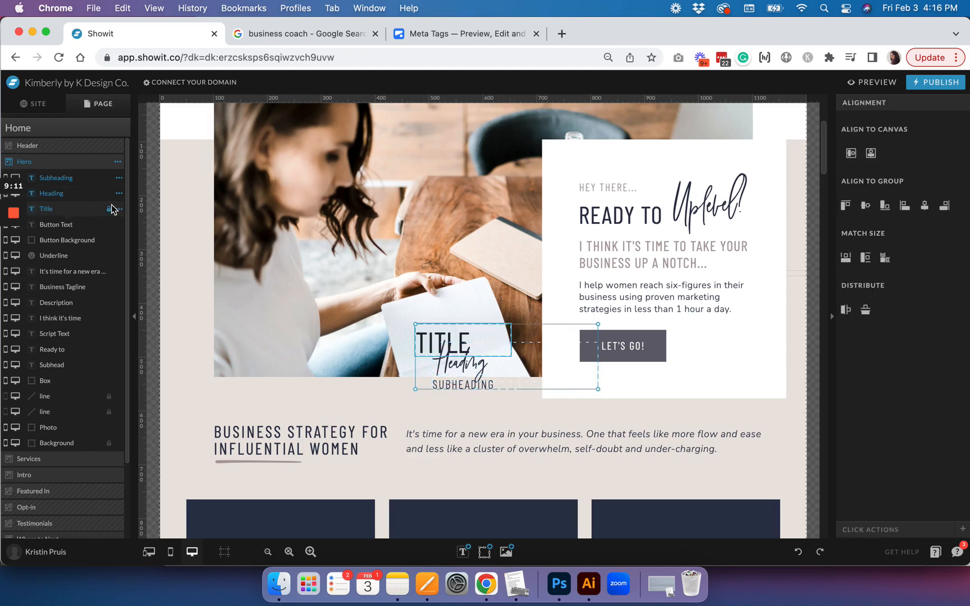
pyautogui.press('Delete')
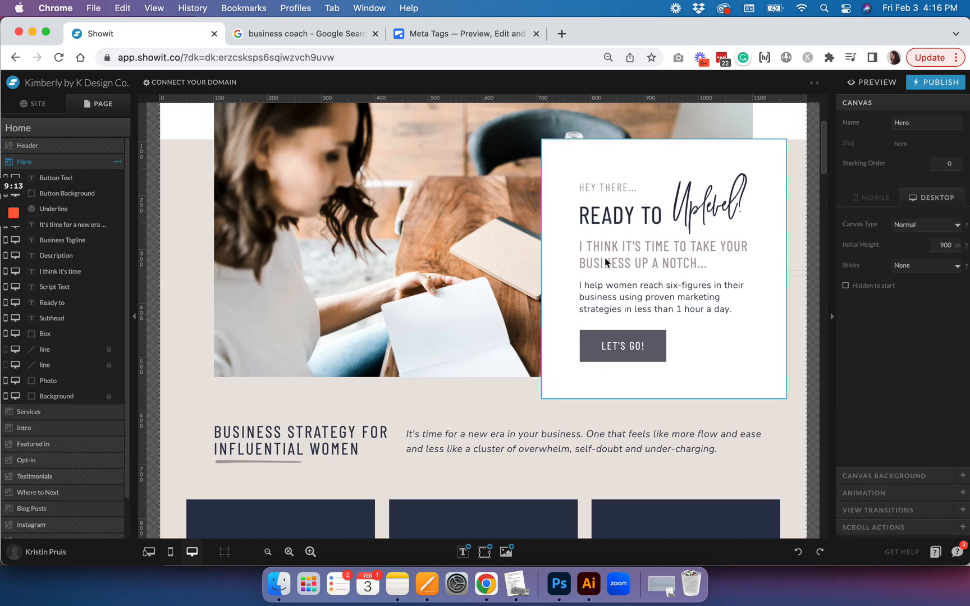
# Check the text tags of the "Hey there...", "Ready to" and "Uplevel!" texts, and view the tag options for "Uplevel!".
pyautogui.click(611, 198)
pyautogui.click(896, 454)
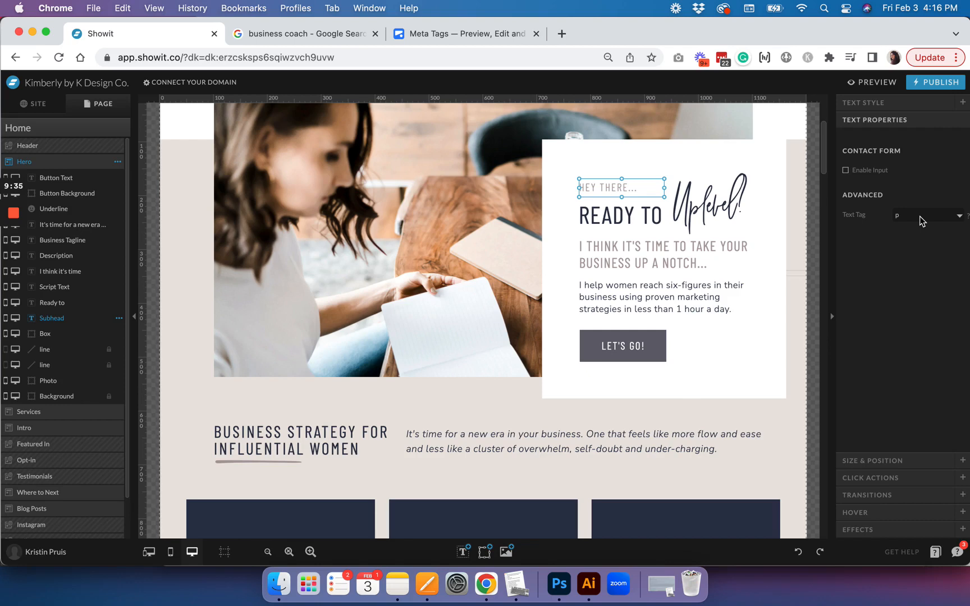
pyautogui.click(630, 215)
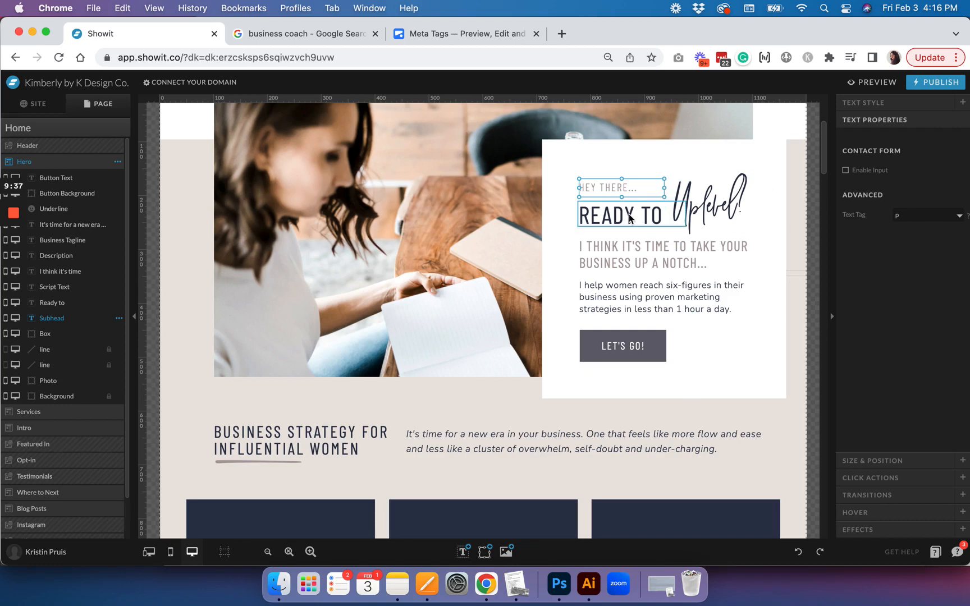
pyautogui.click(730, 215)
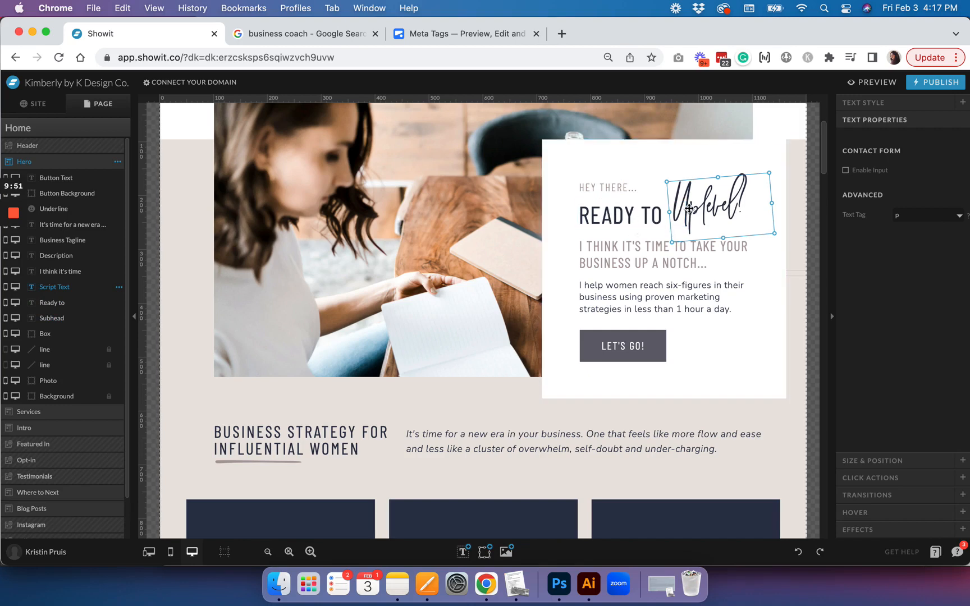
pyautogui.click(932, 216)
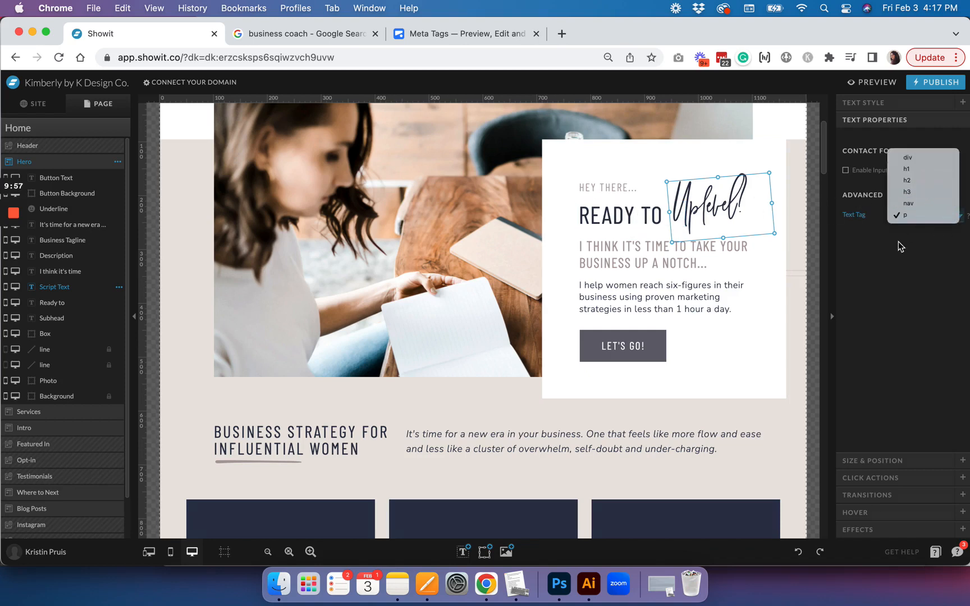
pyautogui.click(837, 245)
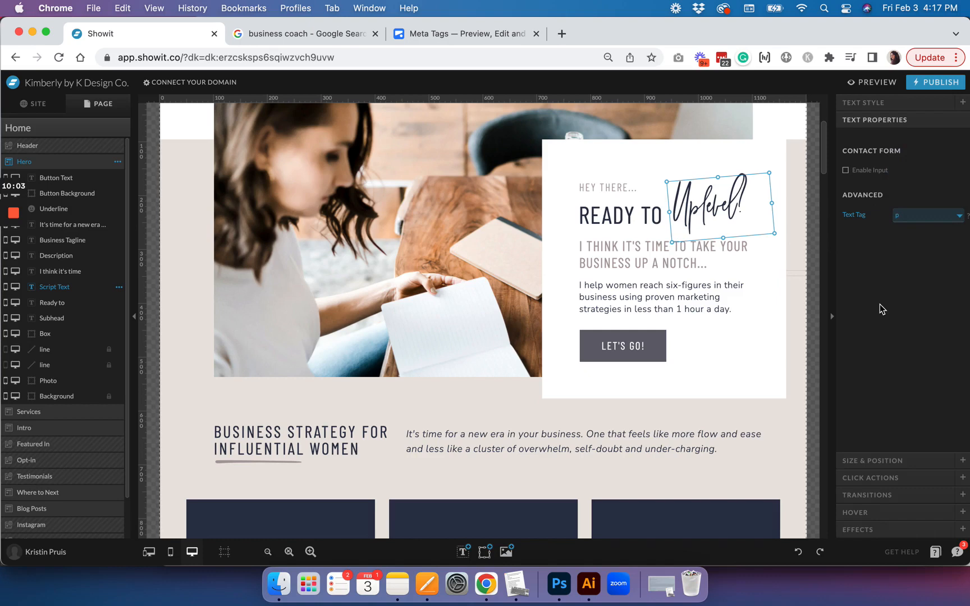
pyautogui.click(815, 336)
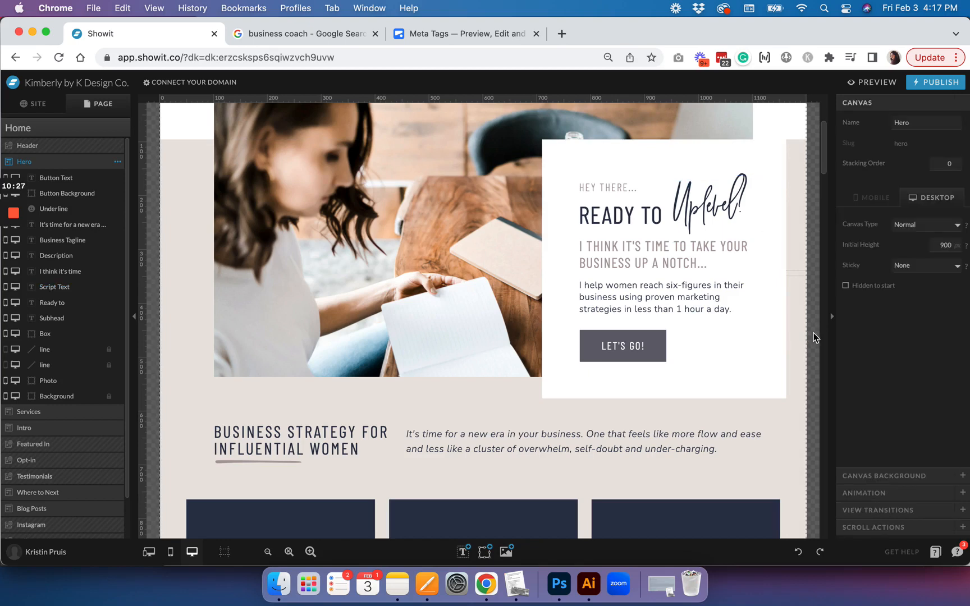
# Set the text tag of the "I think it's time to take your business up a notch..." text to p.
pyautogui.click(698, 252)
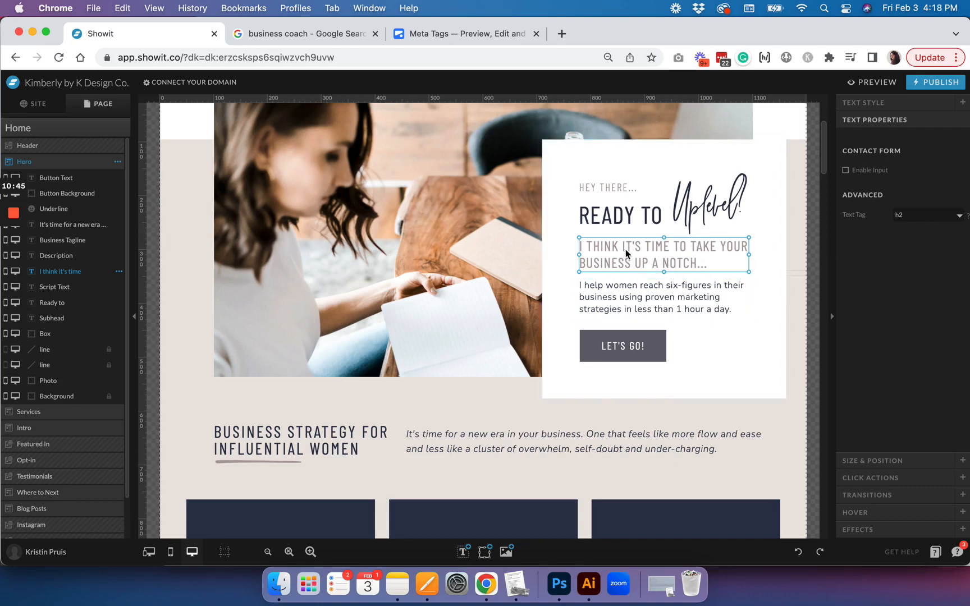
pyautogui.click(920, 219)
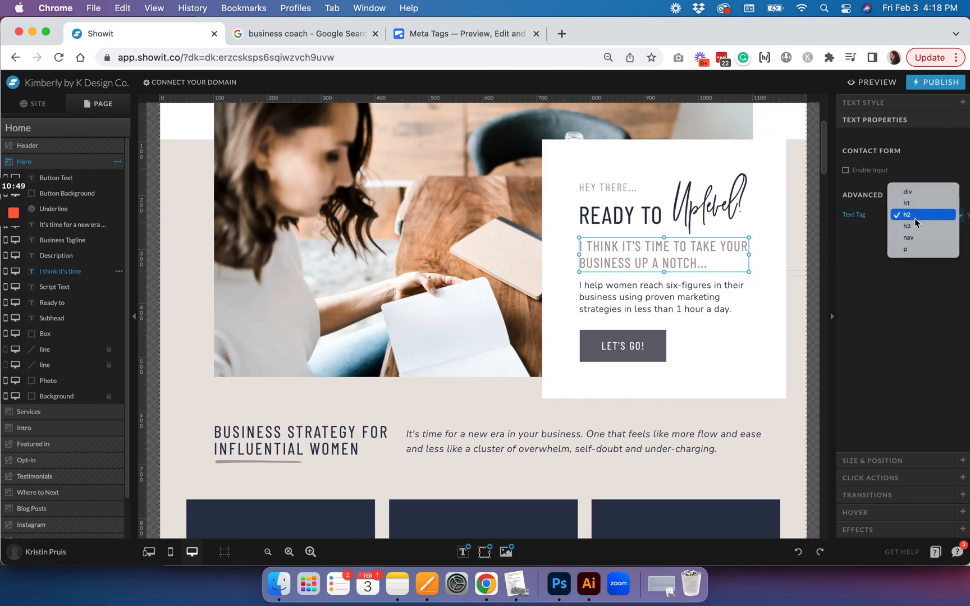
pyautogui.click(910, 250)
# Check the text tags of the Hero's Description, the Business Tagline and the "It's time for a new era" paragraph.
pyautogui.click(710, 297)
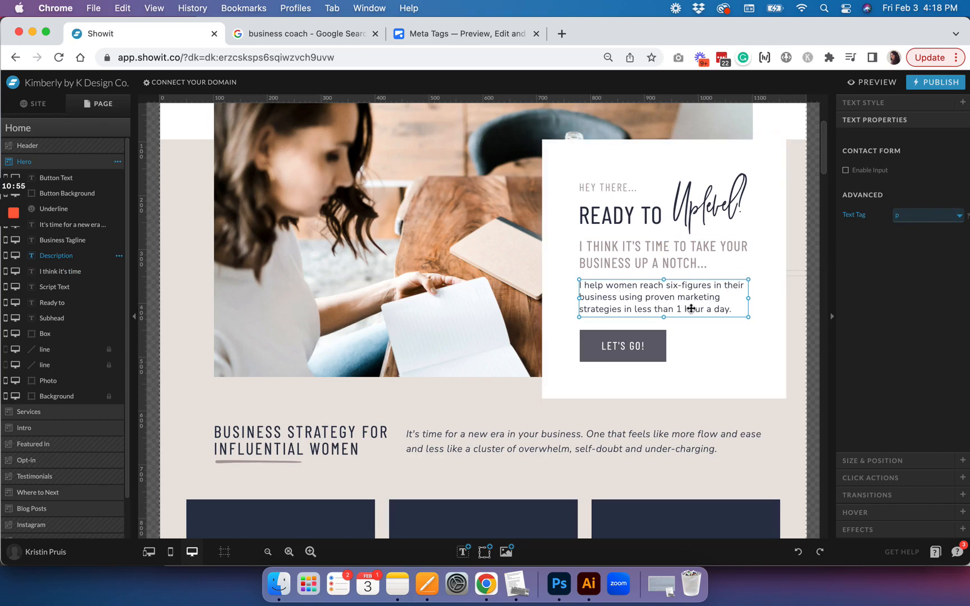
pyautogui.click(317, 431)
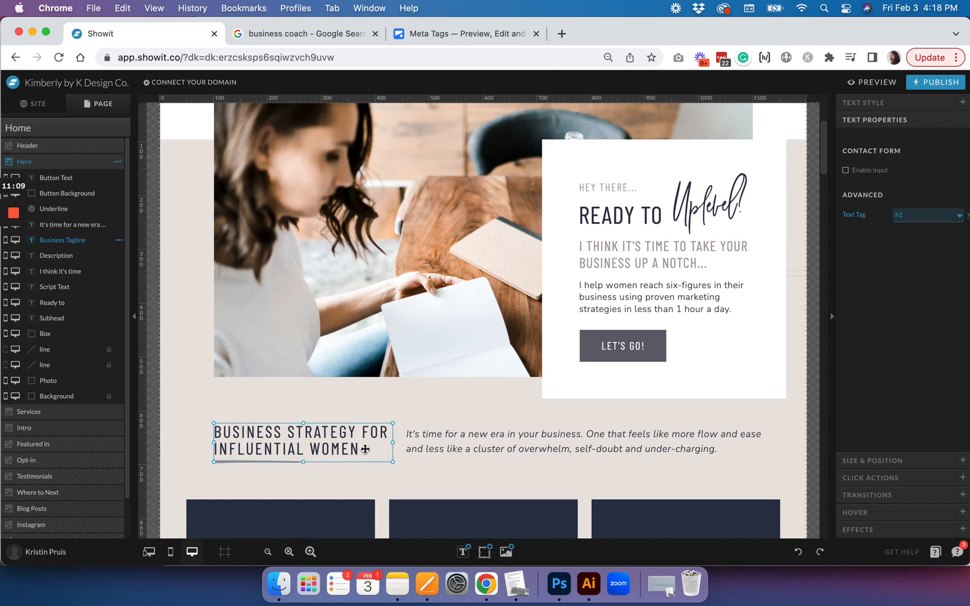
pyautogui.click(560, 435)
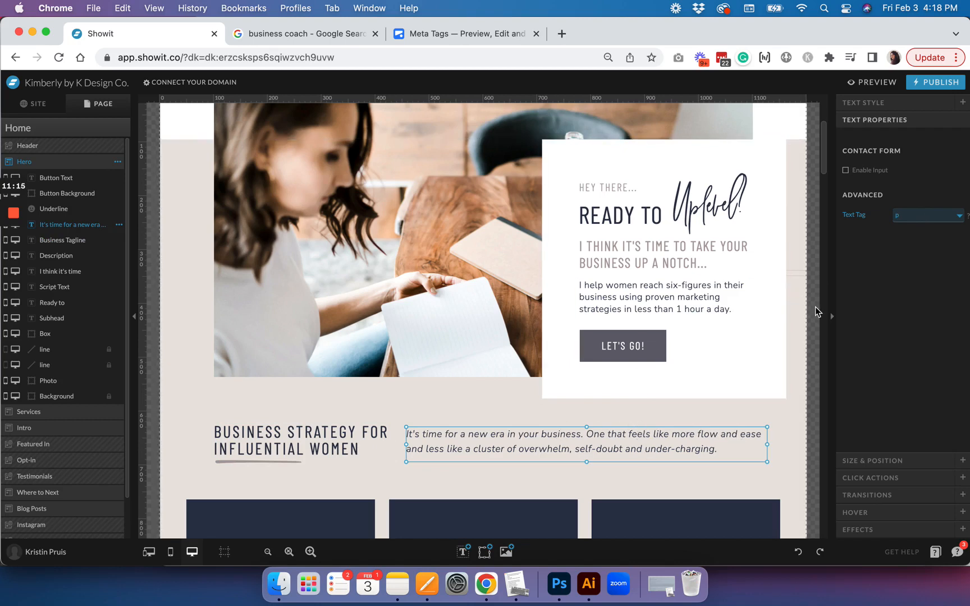
pyautogui.scroll(-3, 816, 312)
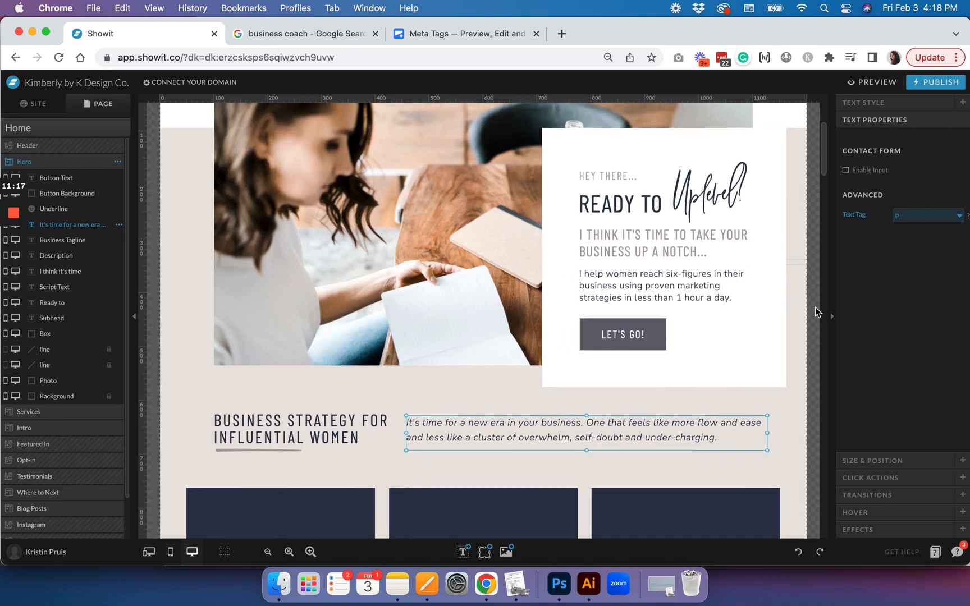
pyautogui.scroll(-1, 816, 312)
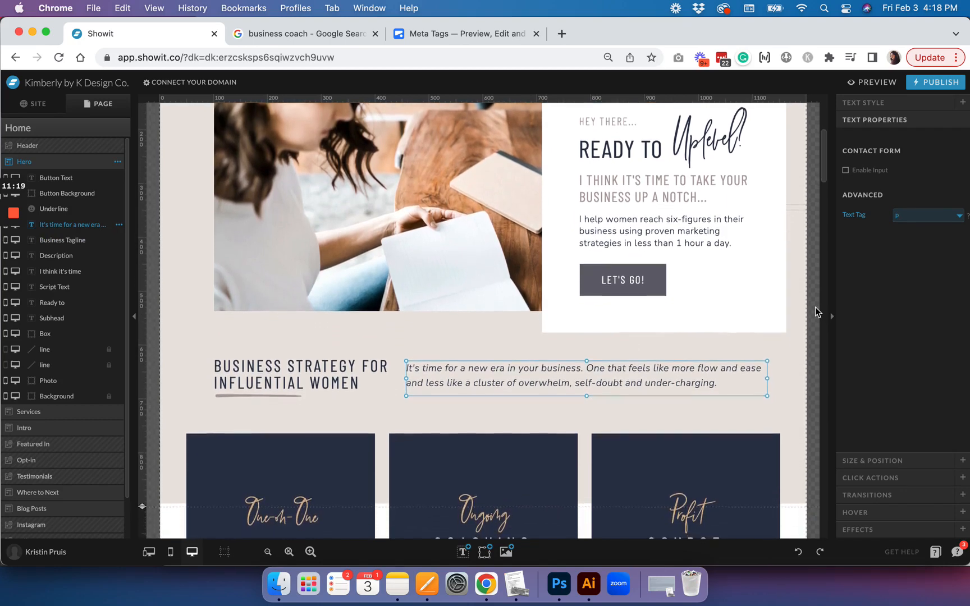
pyautogui.scroll(2, 816, 312)
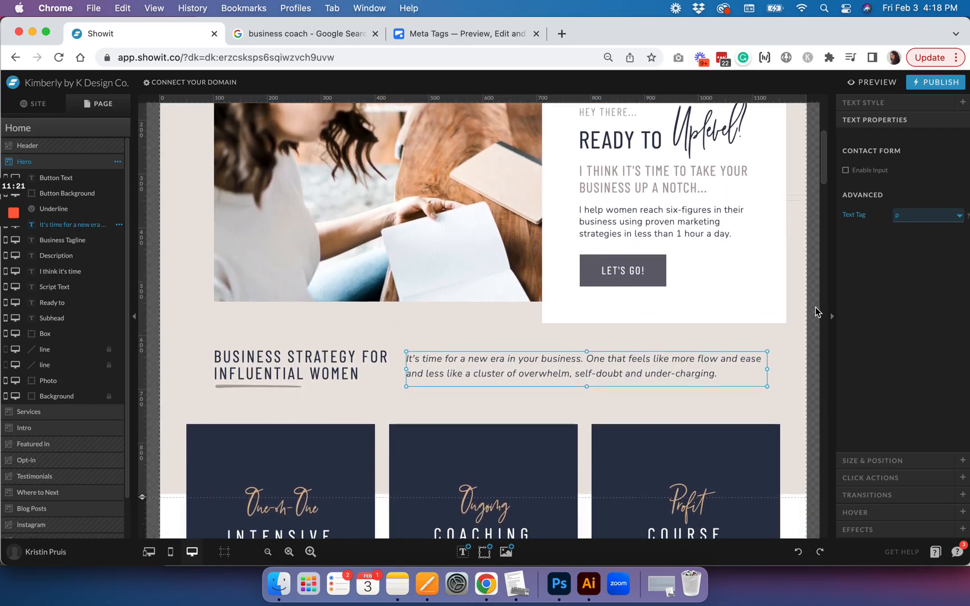
pyautogui.scroll(2, 816, 312)
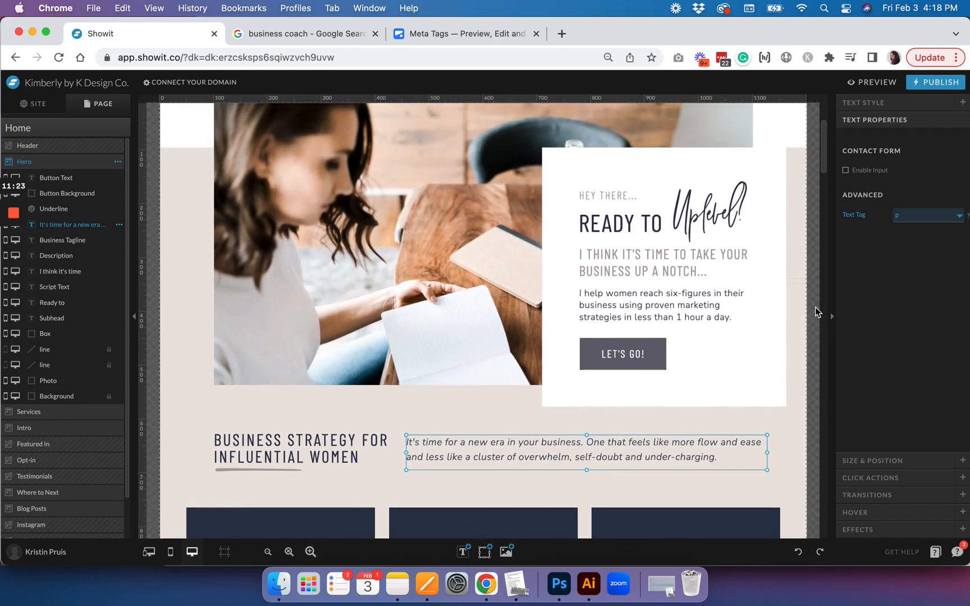
pyautogui.scroll(2, 816, 312)
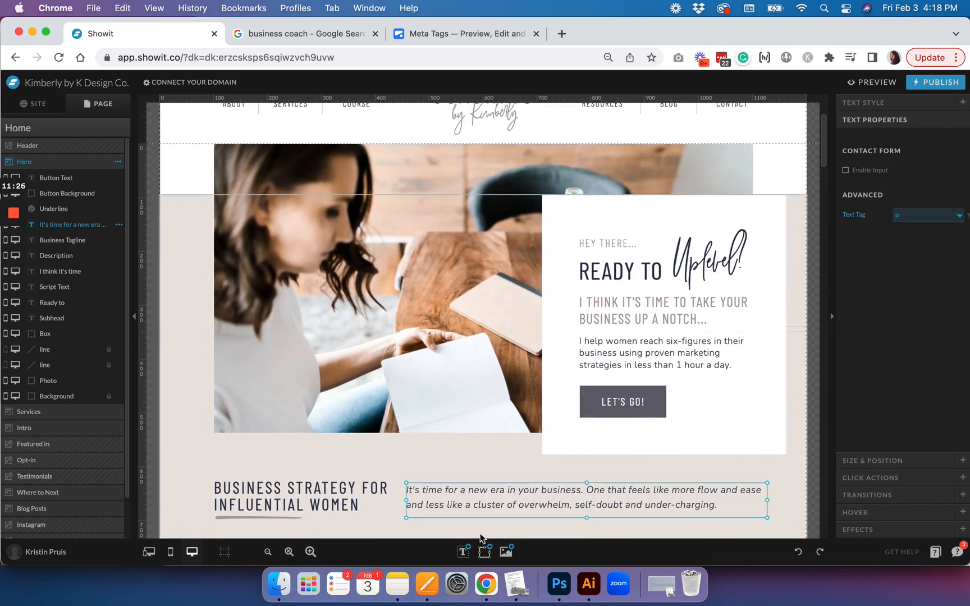
pyautogui.click(481, 552)
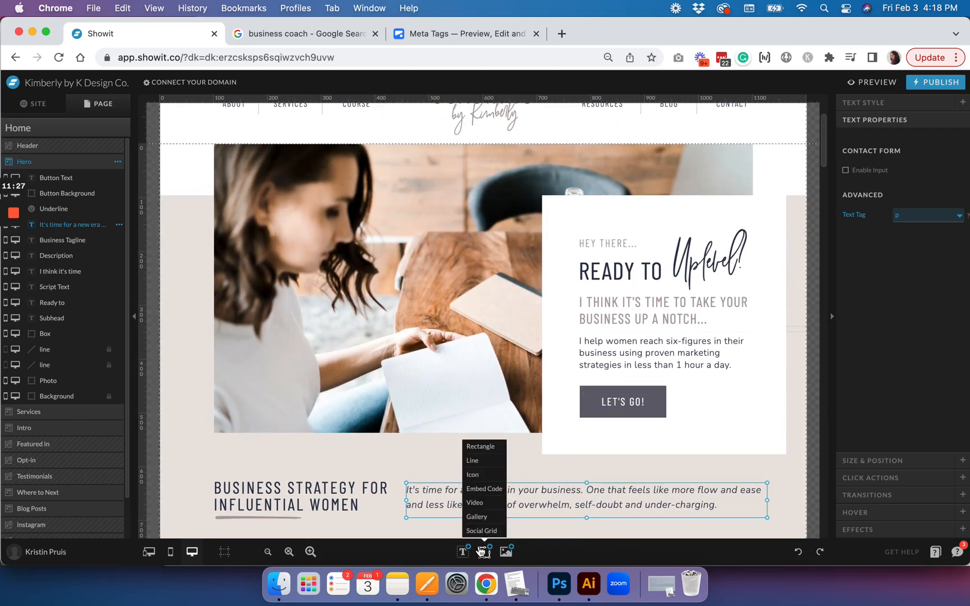
pyautogui.click(812, 412)
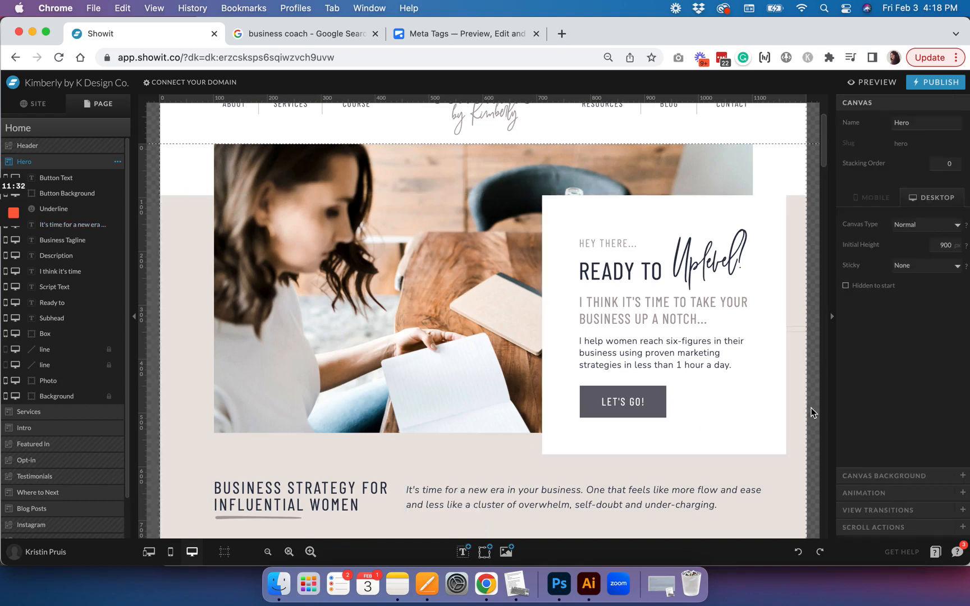
pyautogui.scroll(-1, 811, 413)
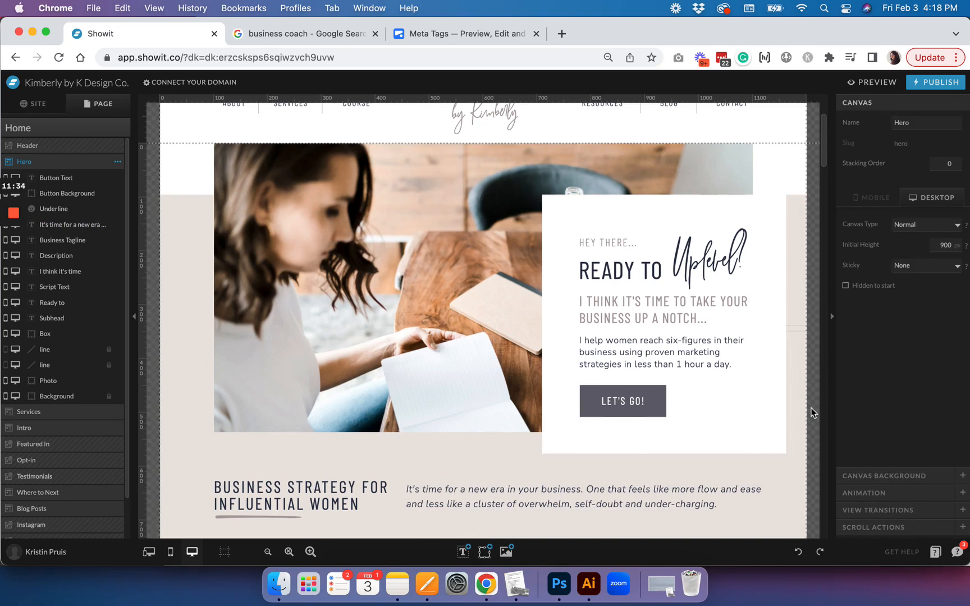
pyautogui.scroll(-1, 812, 413)
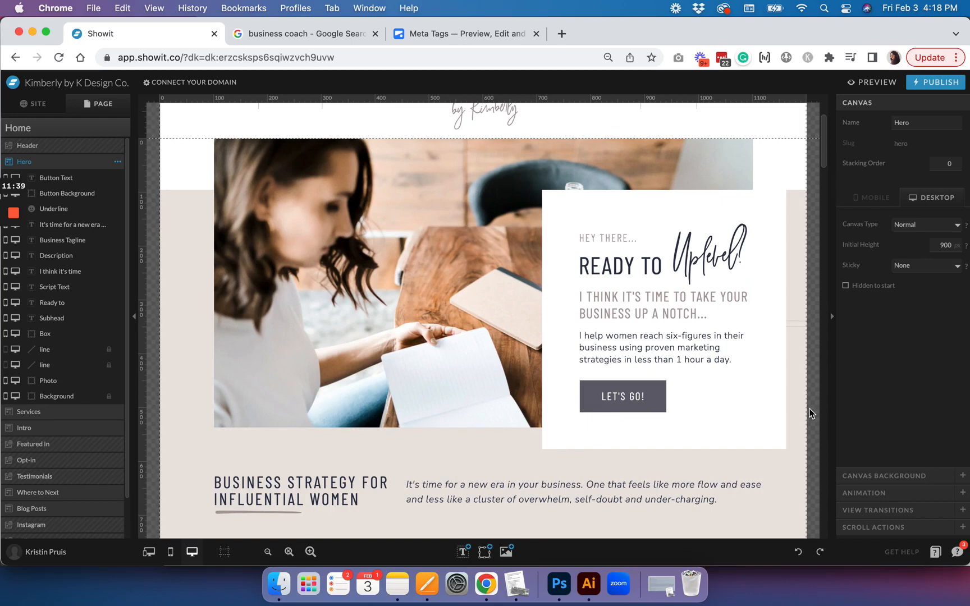
pyautogui.scroll(3, 810, 411)
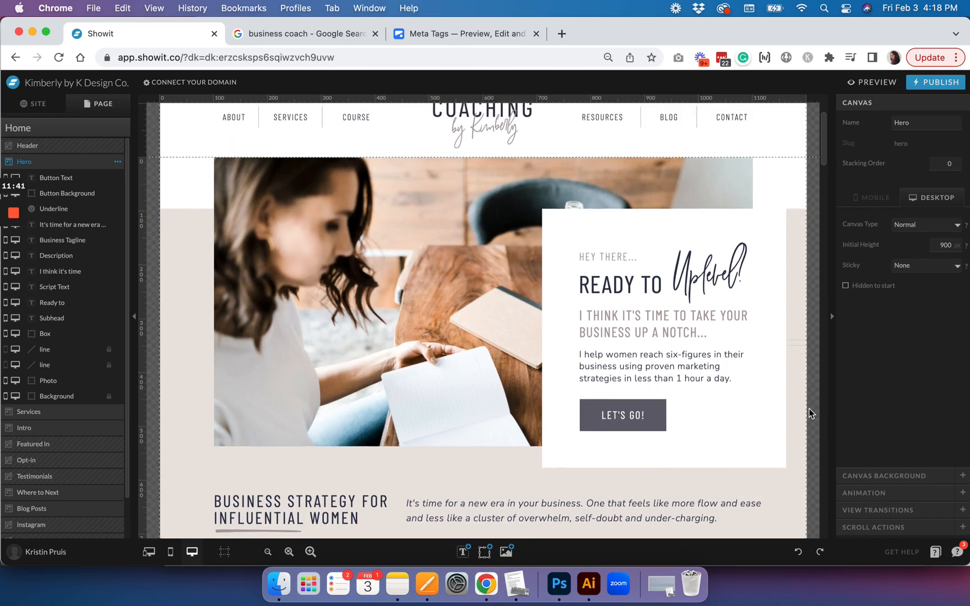
pyautogui.scroll(-5, 809, 409)
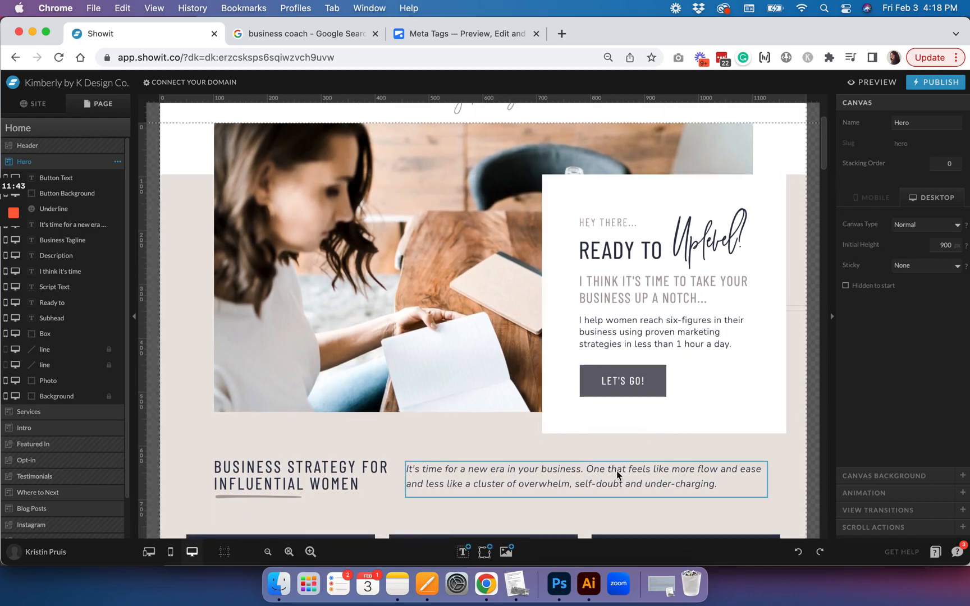
# Compare the text tag of the "It's time for a new era" paragraph with that of the "Business strategy for influential women" tagline.
pyautogui.click(617, 472)
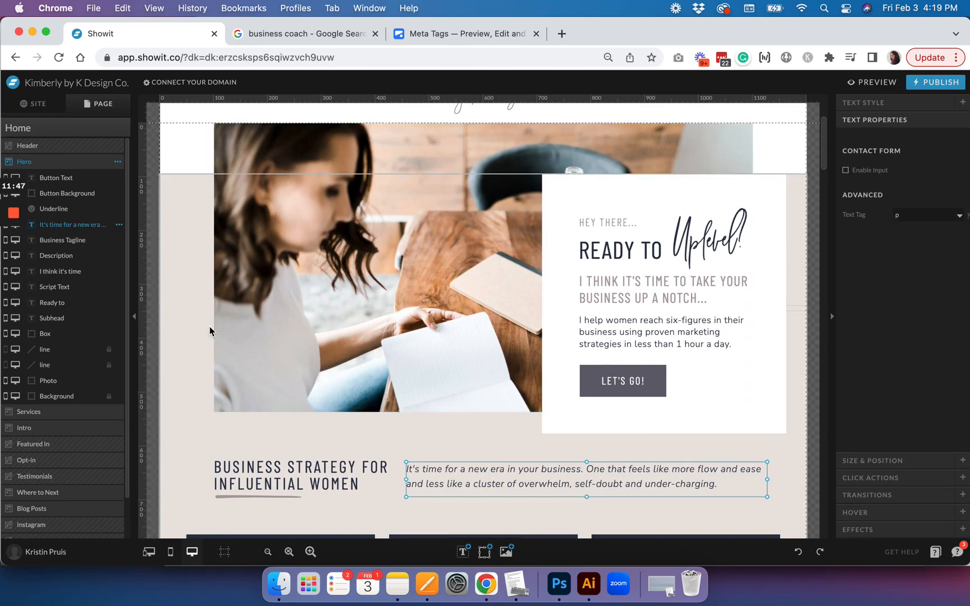
pyautogui.click(339, 478)
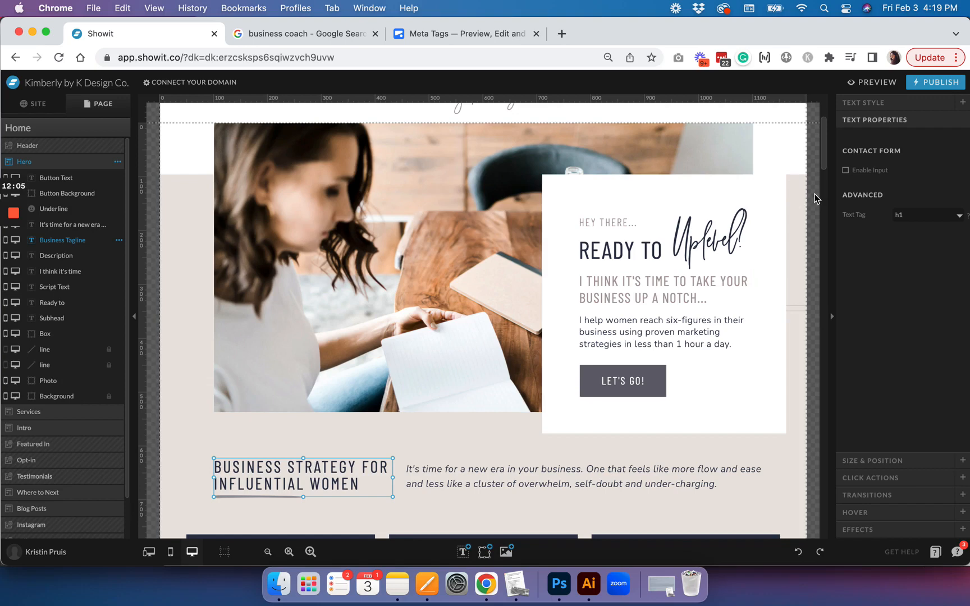
pyautogui.scroll(-1, 814, 198)
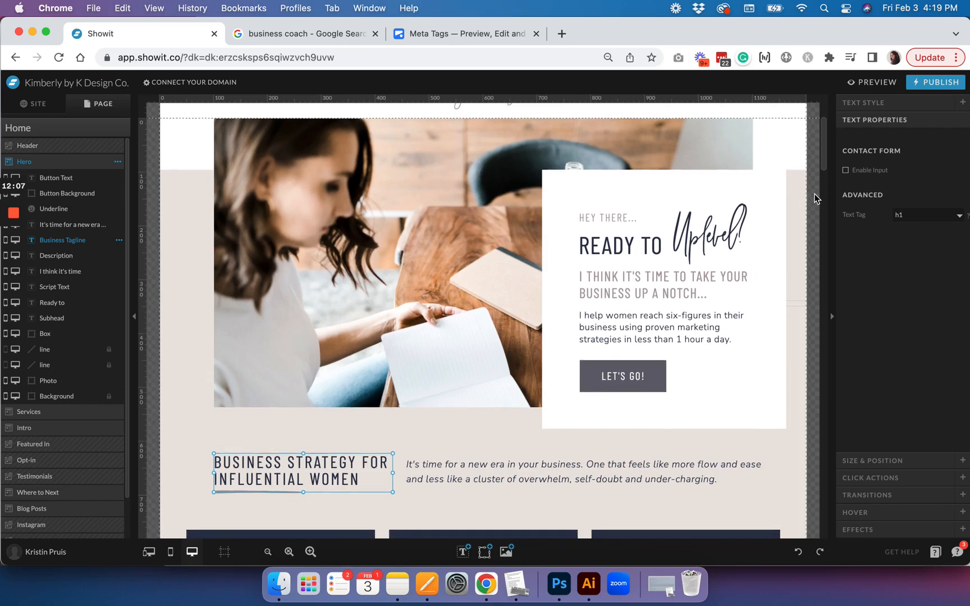
pyautogui.scroll(-1, 815, 198)
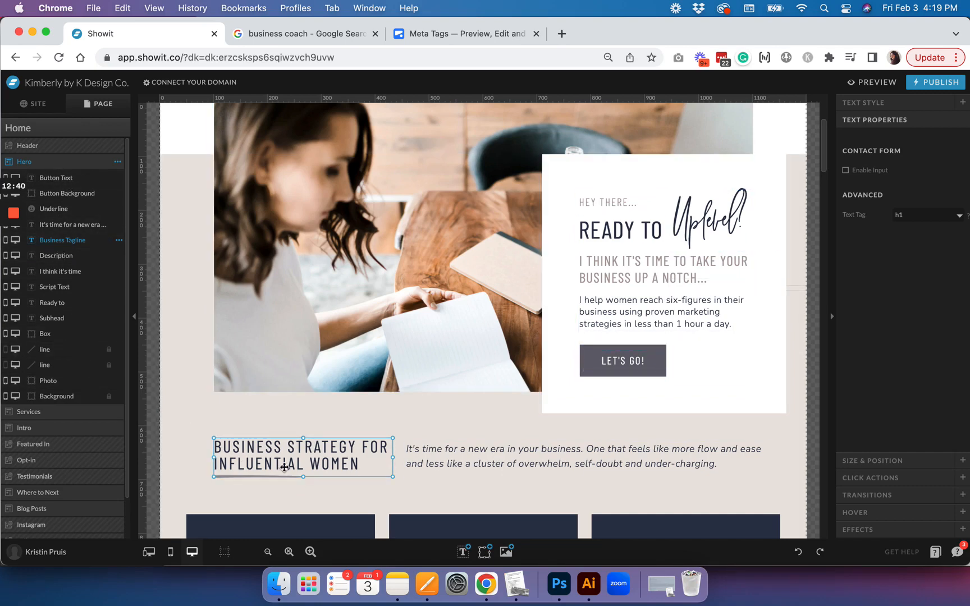
pyautogui.click(441, 453)
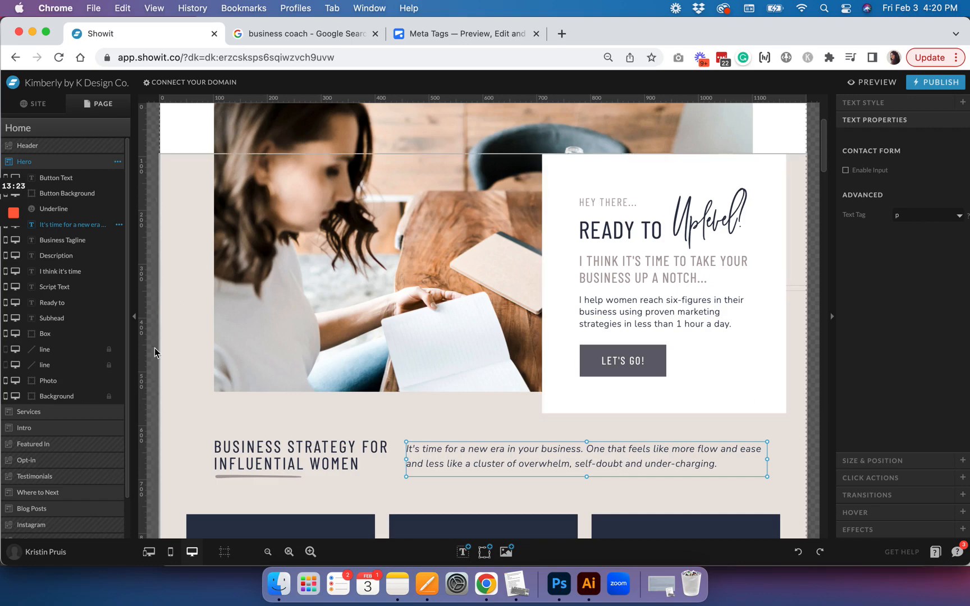
# Select the Hero canvas photo and show its image settings with the SEO title and description.
pyautogui.moveTo(19, 216)
pyautogui.click(14, 270)
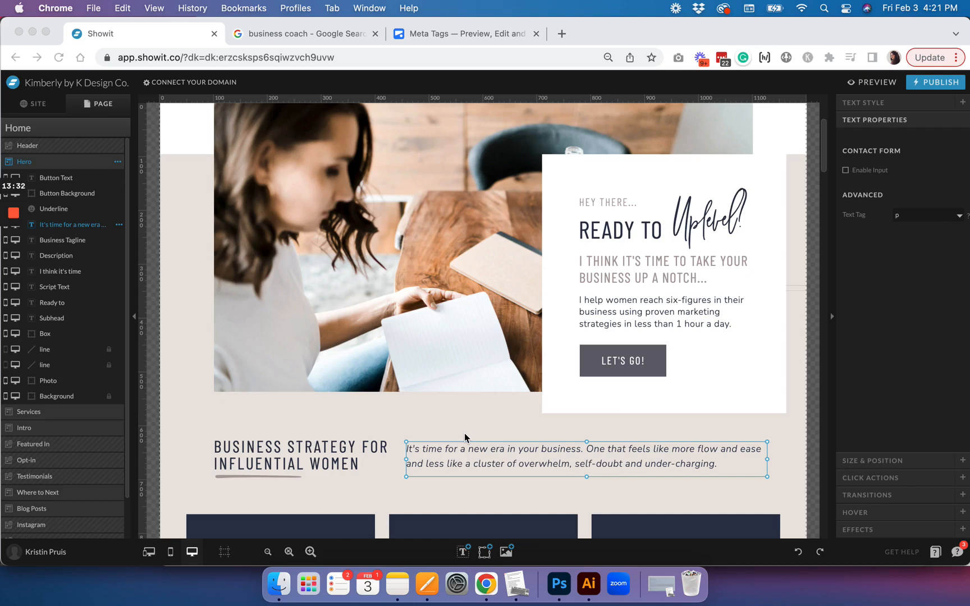
pyautogui.click(404, 392)
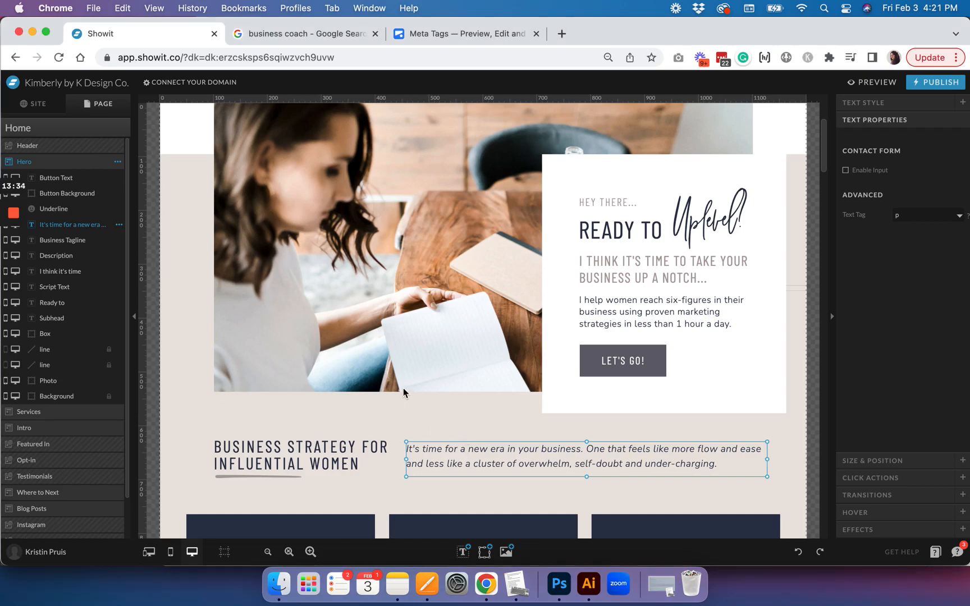
pyautogui.click(393, 385)
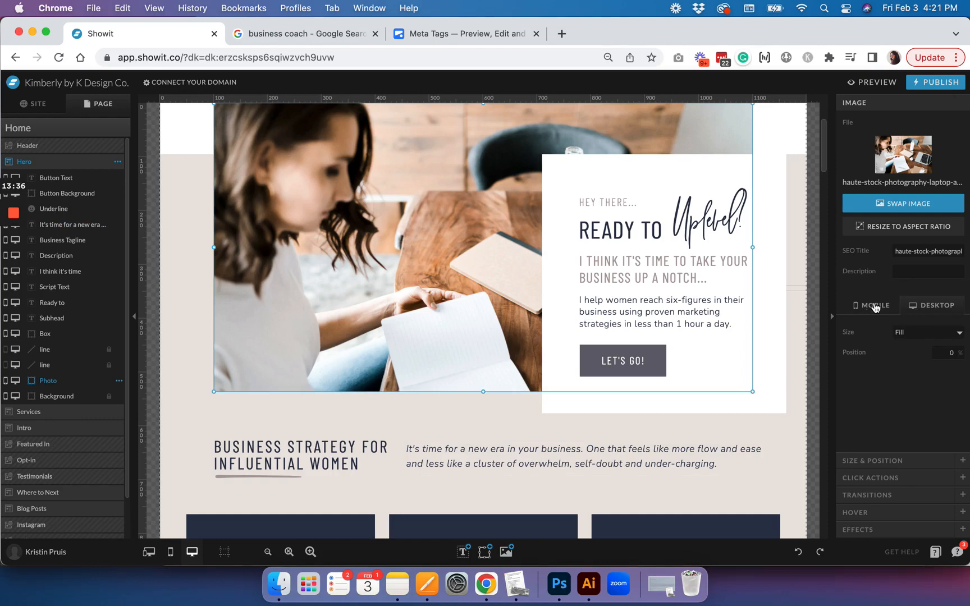
# Clear the Hero photo's SEO title and set its description to "business woman looking at a notebook sitting at a desk".
pyautogui.tripleClick(937, 253)
pyautogui.press('BackSpace')
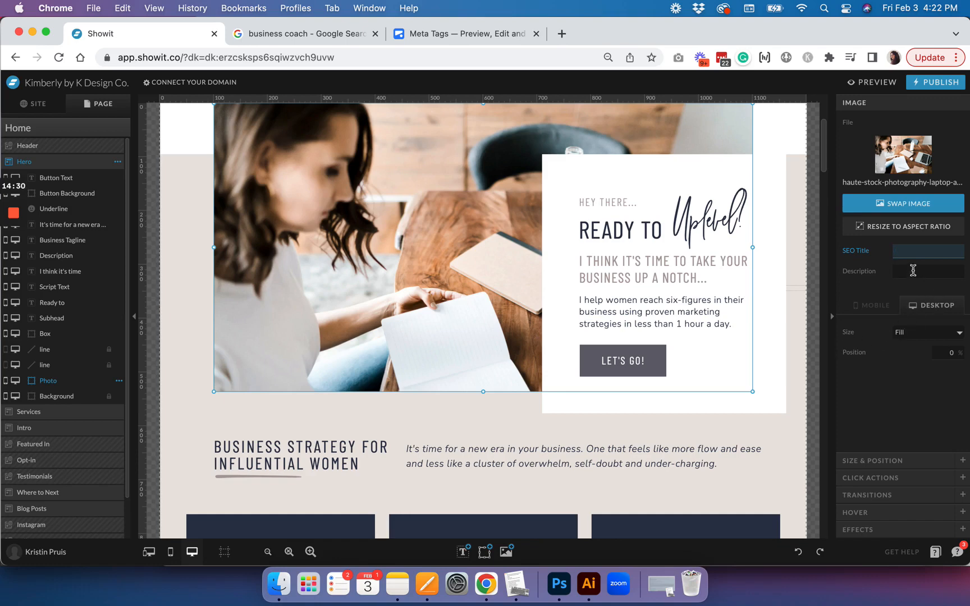
pyautogui.click(913, 275)
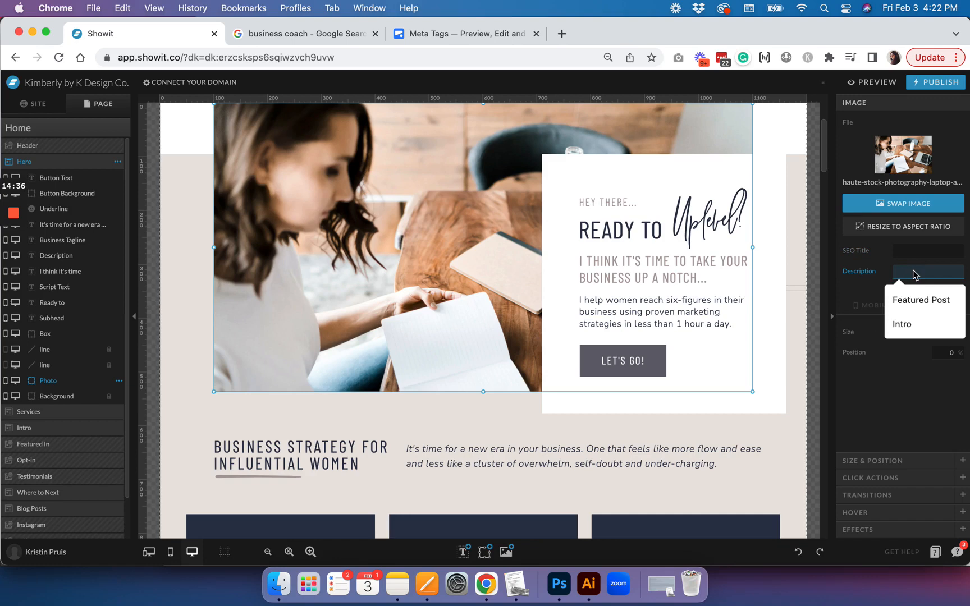
pyautogui.write('busines')
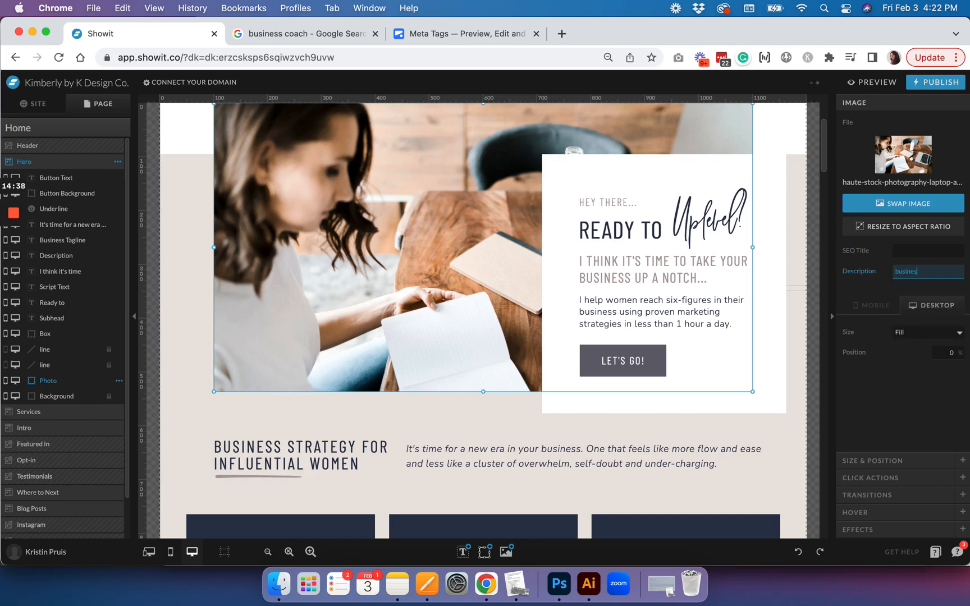
pyautogui.write('s woman looking at a notebook sitting at a dsek')
pyautogui.press('BackSpace')
pyautogui.press('BackSpace')
pyautogui.press('BackSpace')
pyautogui.write('esk')
pyautogui.press('Return')
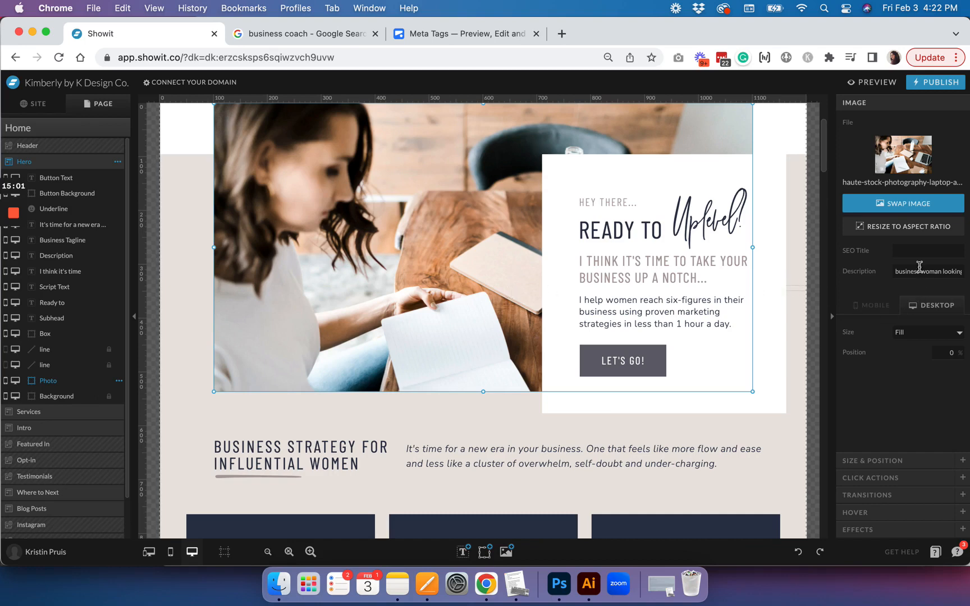
# Set the Hero photo's SEO title to "homepage header".
pyautogui.click(918, 252)
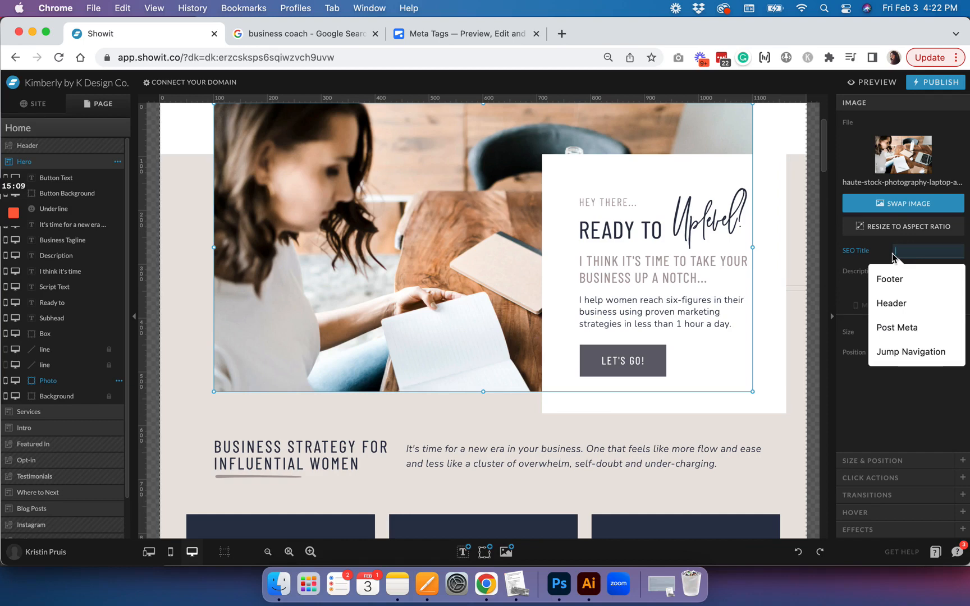
pyautogui.click(845, 294)
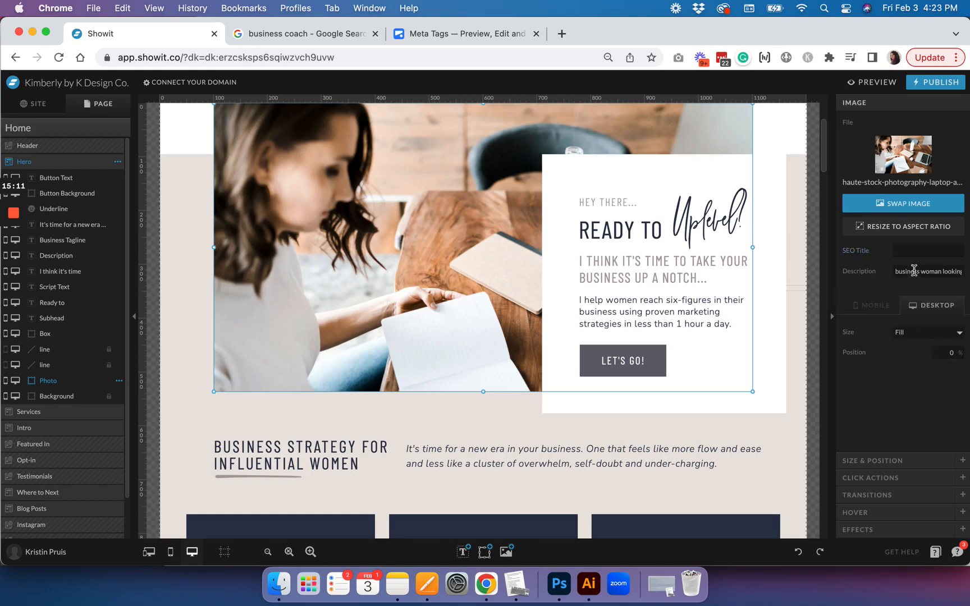
pyautogui.click(910, 251)
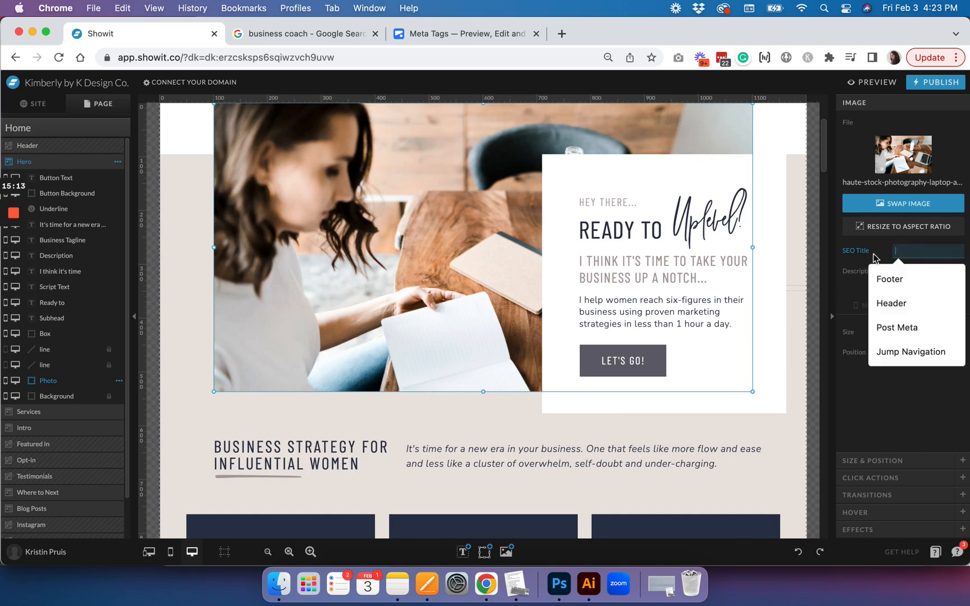
pyautogui.click(853, 291)
pyautogui.click(909, 254)
pyautogui.write('homepaeg')
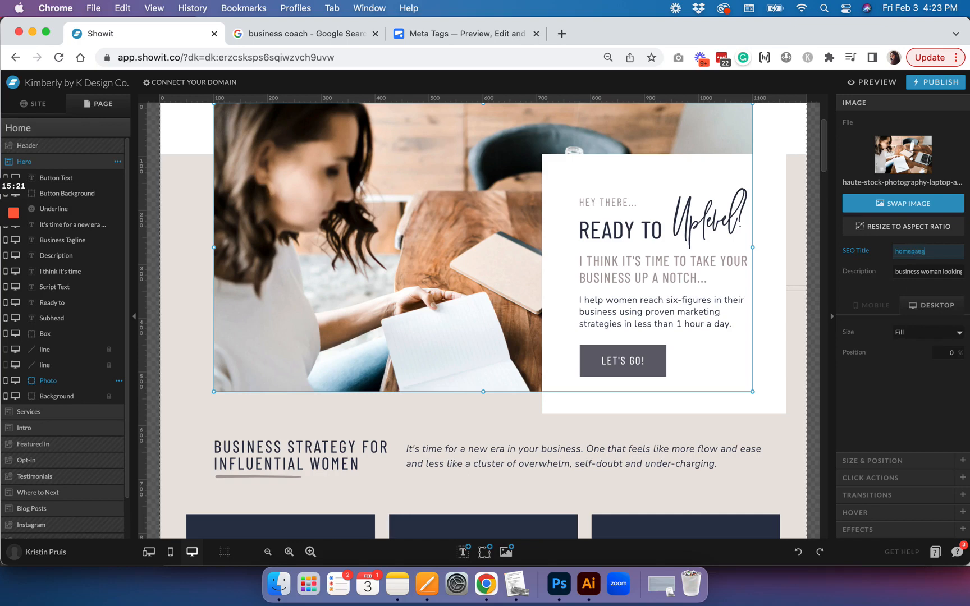
pyautogui.press('BackSpace')
pyautogui.write('ge header')
pyautogui.press('Return')
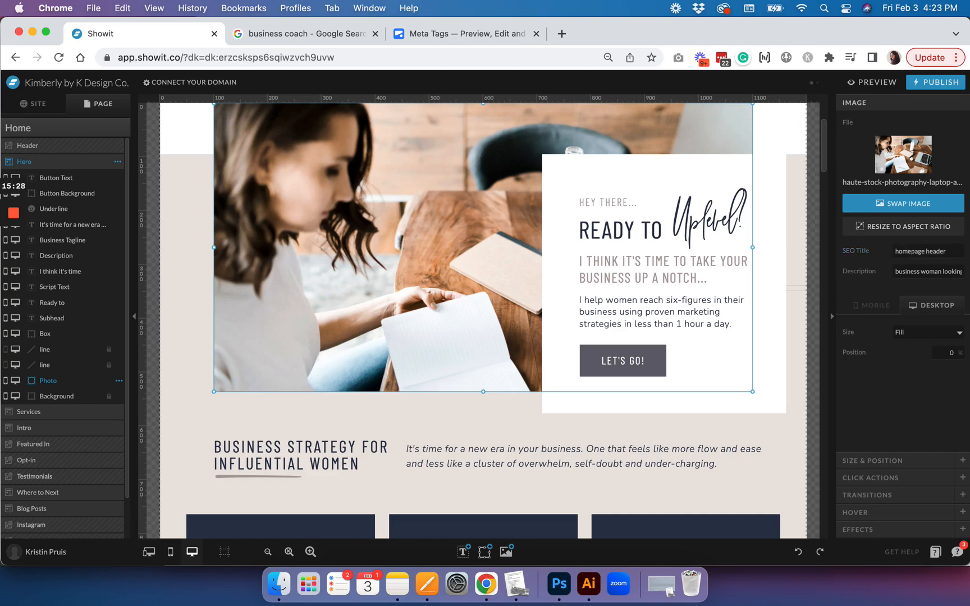
# Replace the Hero photo's SEO title with a copy of its description text.
pyautogui.tripleClick(930, 274)
pyautogui.press('super+c')
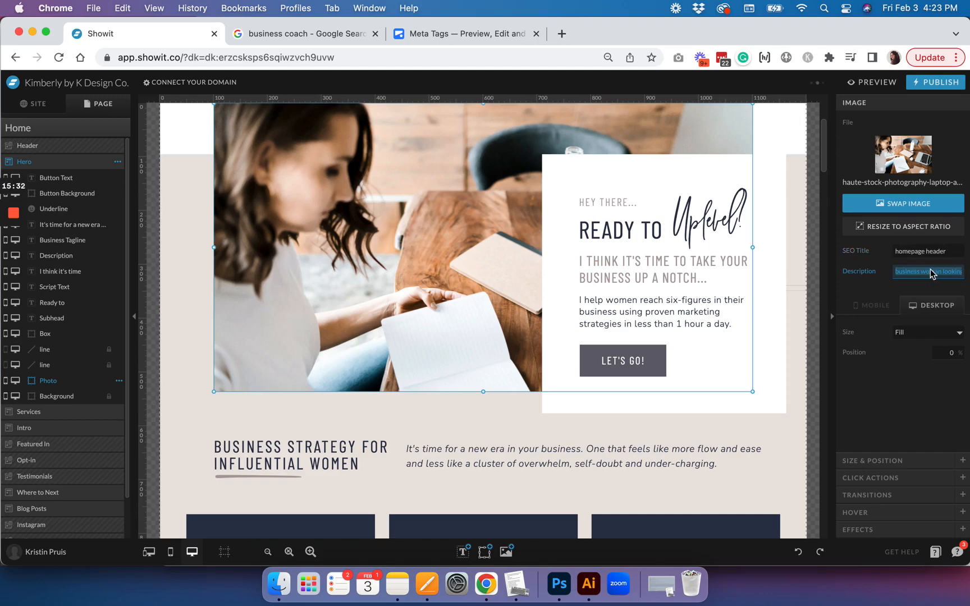
pyautogui.tripleClick(936, 252)
pyautogui.press('super+v')
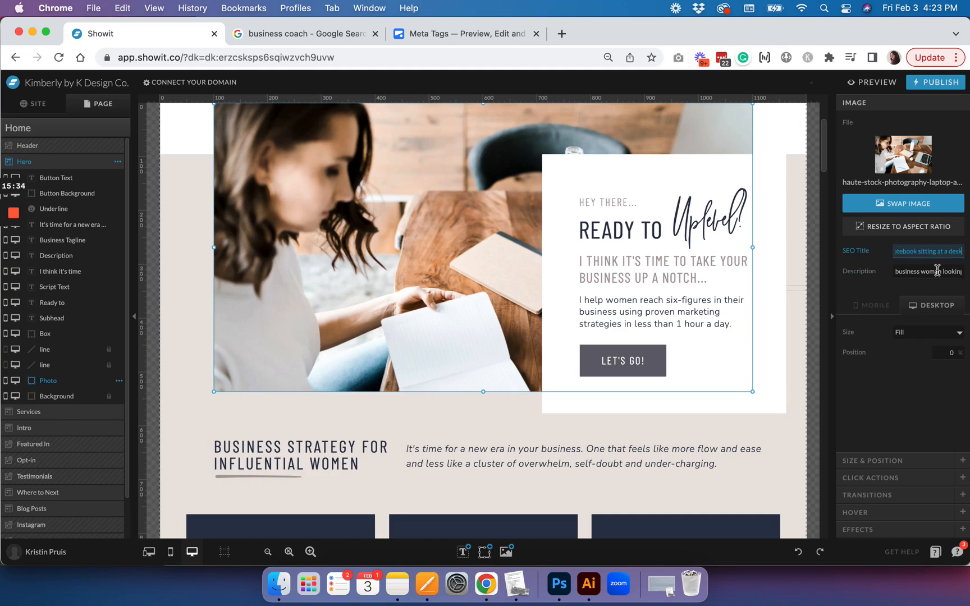
pyautogui.press('Return')
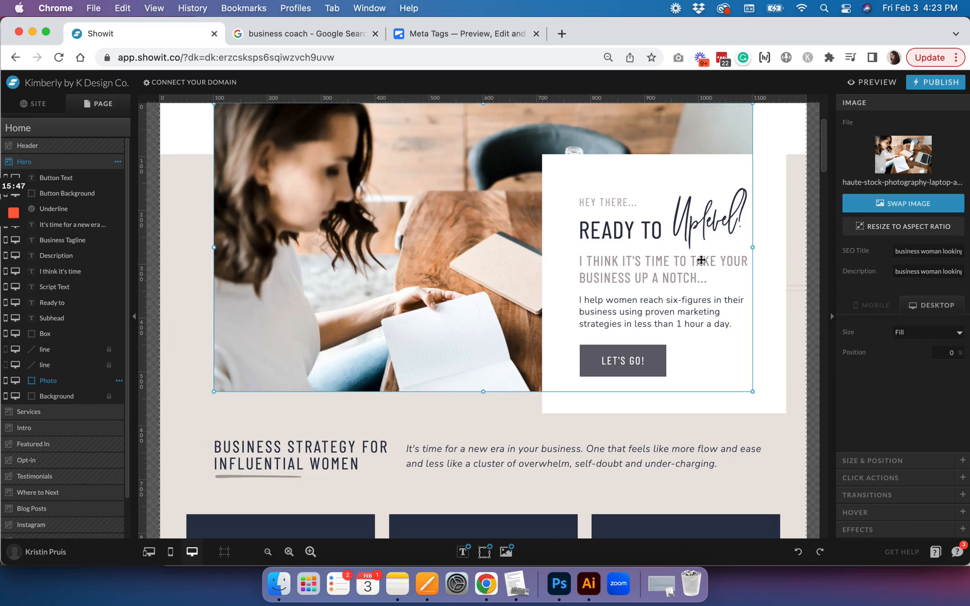
pyautogui.scroll(-1, 702, 260)
pyautogui.scroll(-5, 701, 260)
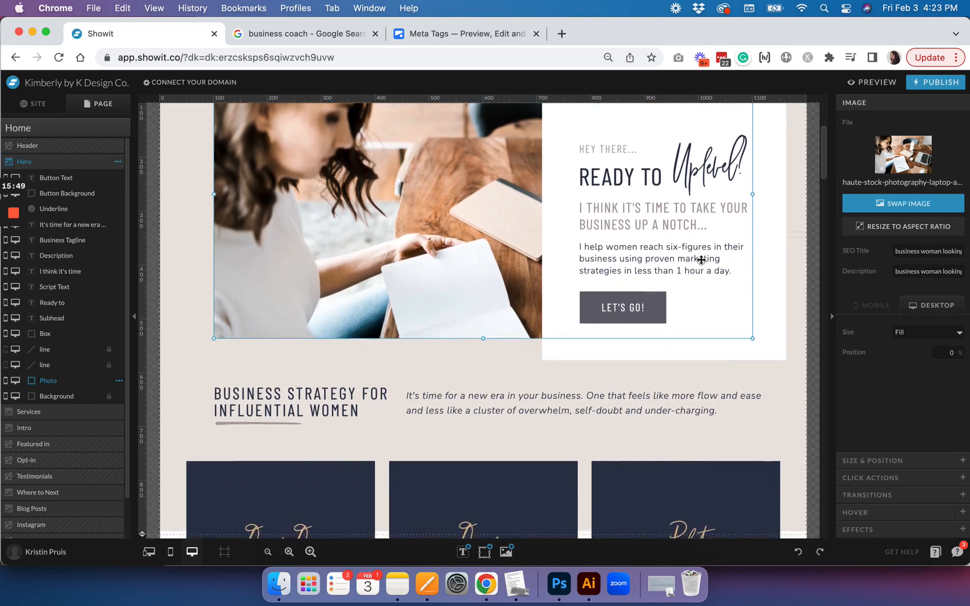
pyautogui.scroll(-4, 701, 260)
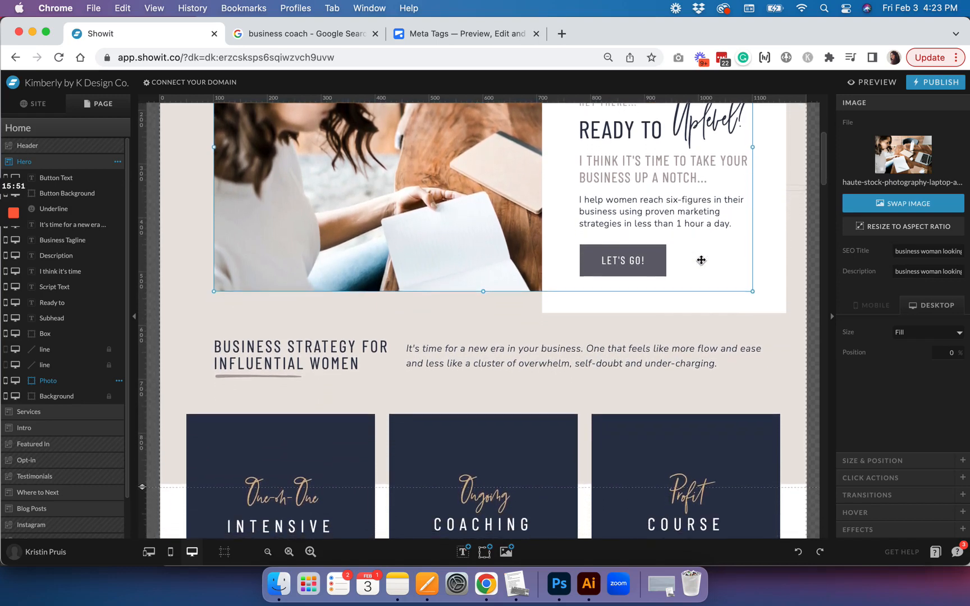
pyautogui.scroll(-1, 701, 260)
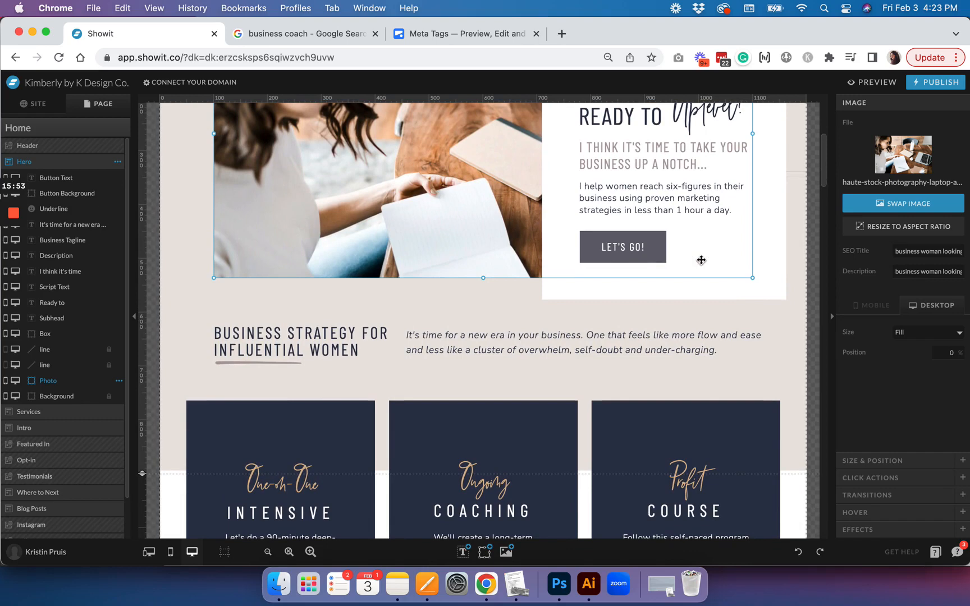
pyautogui.scroll(3, 702, 262)
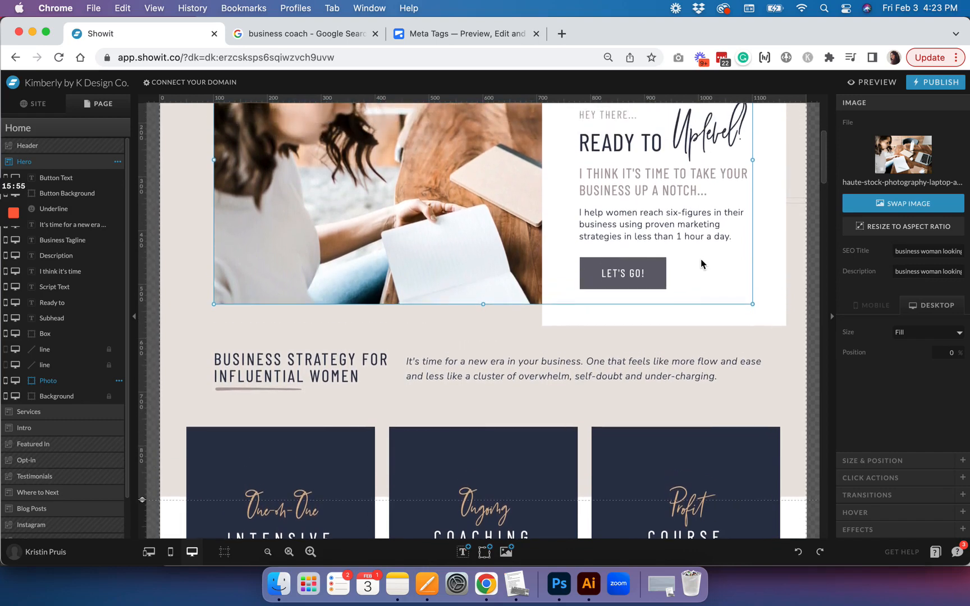
pyautogui.scroll(4, 701, 264)
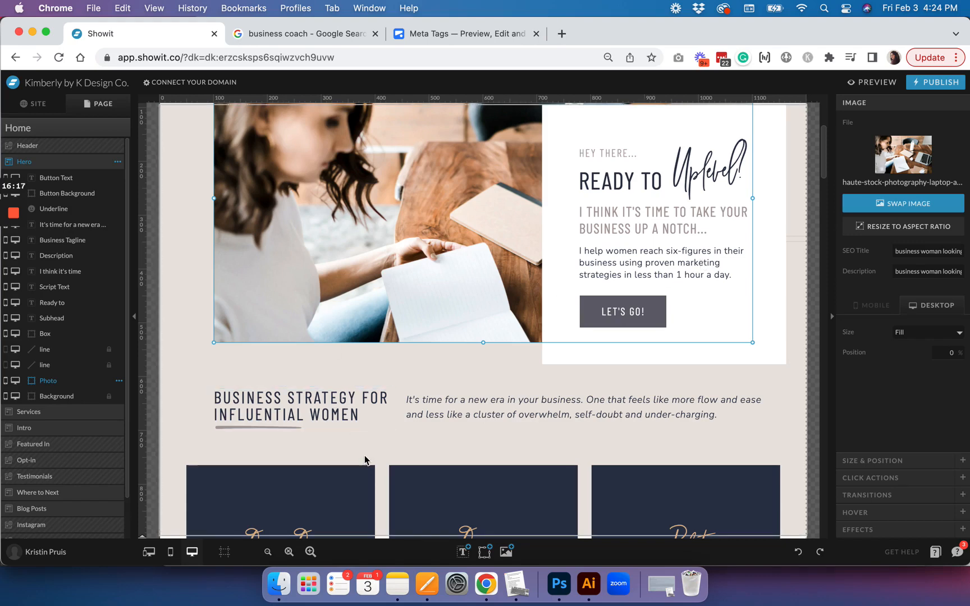
pyautogui.scroll(-1, 365, 461)
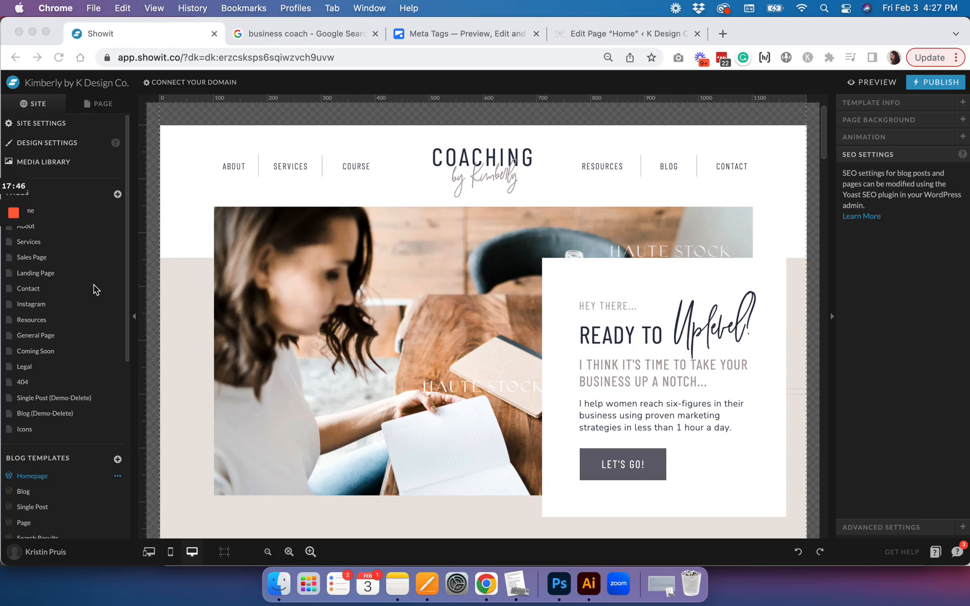
# Look through the site's list of pages and blog templates around the Homepage blog template.
pyautogui.click(52, 210)
pyautogui.scroll(-3, 49, 208)
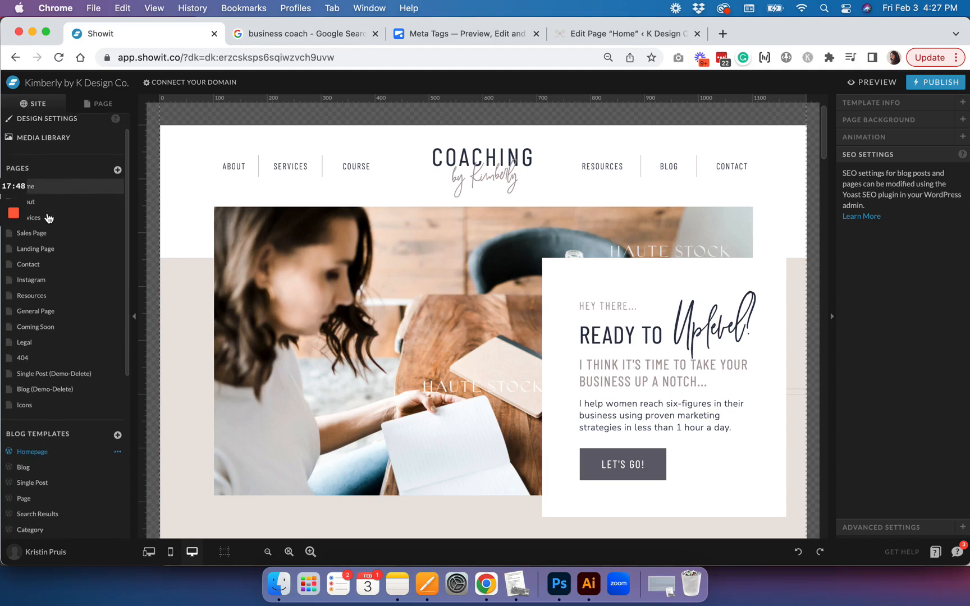
pyautogui.scroll(-2, 56, 293)
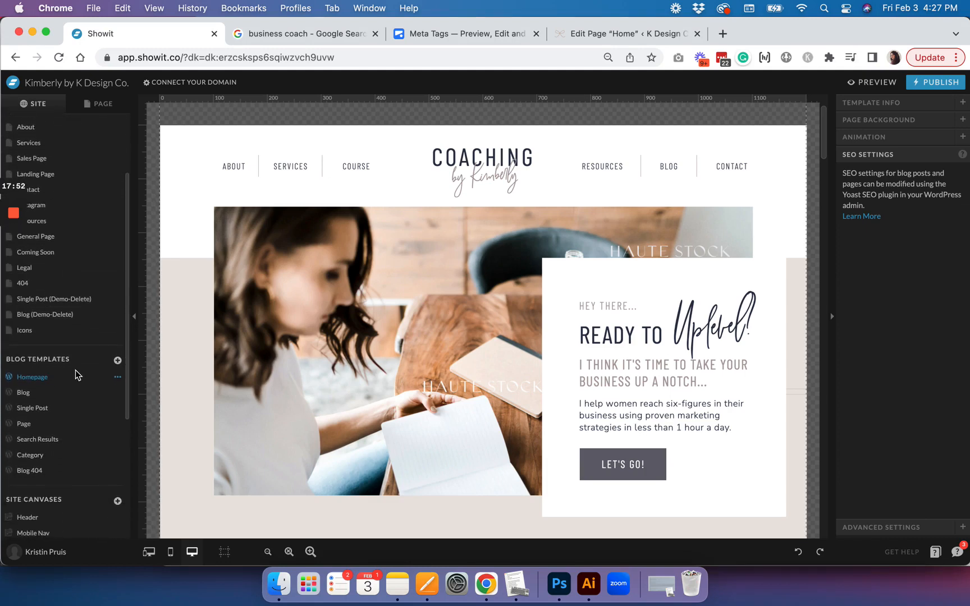
pyautogui.scroll(-1, 43, 411)
# Switch to the WordPress editor for the Home page and examine its Yoast SEO section.
pyautogui.click(614, 38)
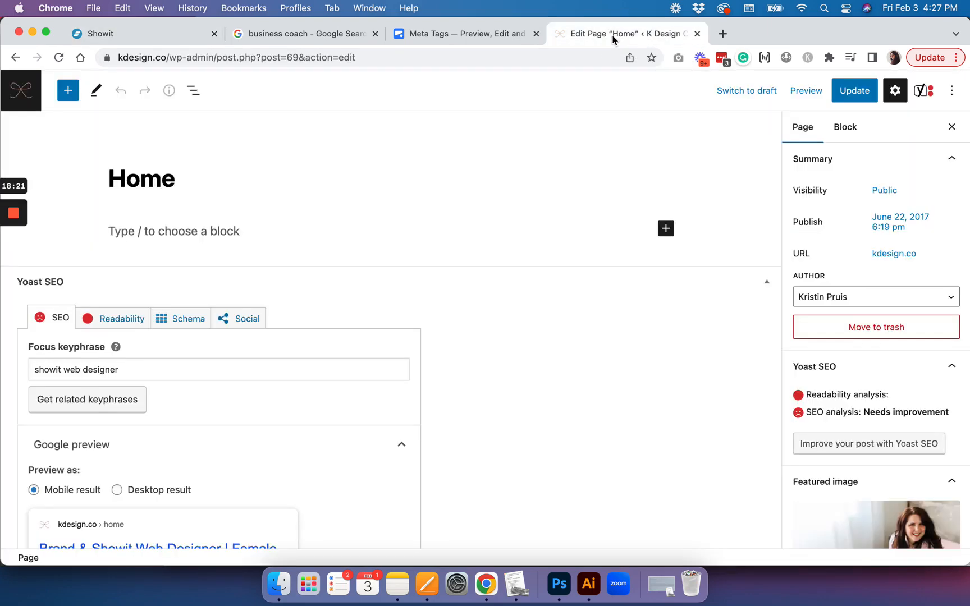
pyautogui.scroll(-2, 512, 176)
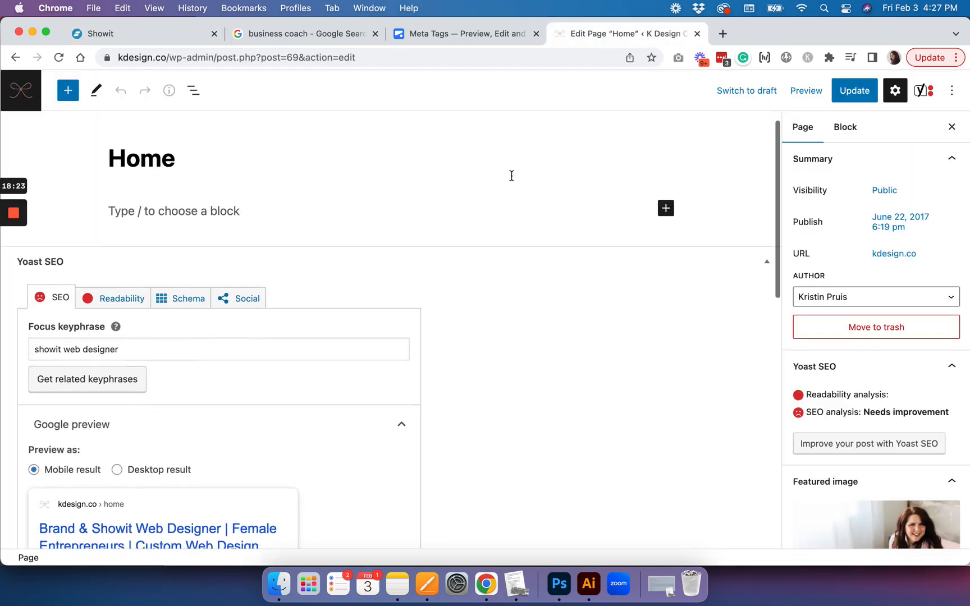
pyautogui.scroll(2, 508, 182)
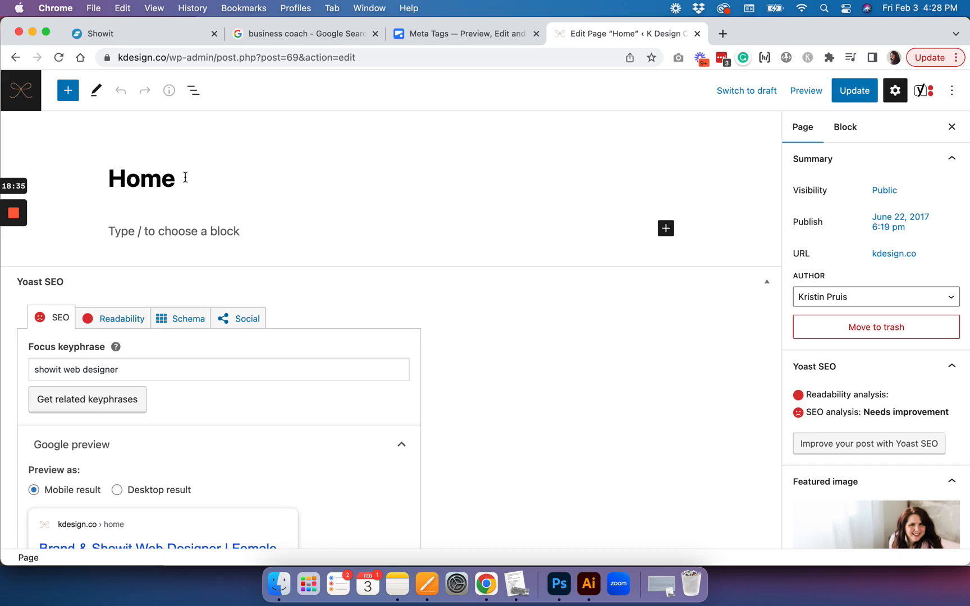
pyautogui.scroll(-3, 185, 177)
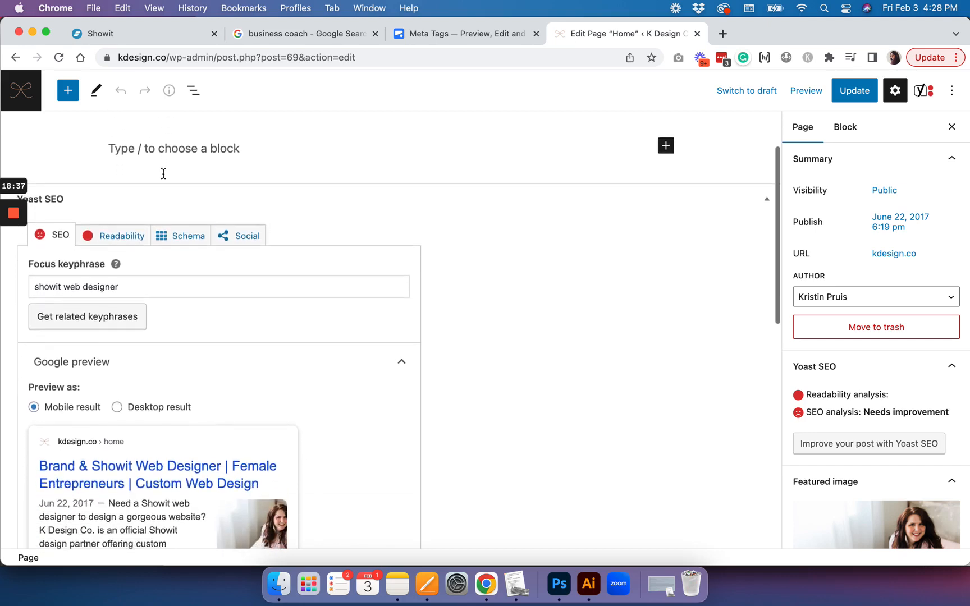
pyautogui.scroll(-1, 163, 173)
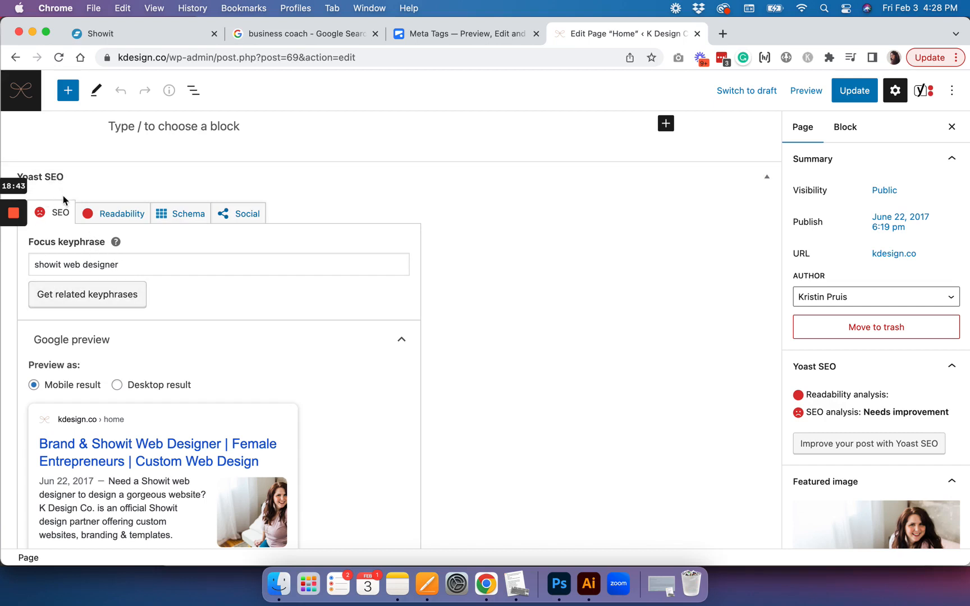
pyautogui.scroll(-5, 102, 274)
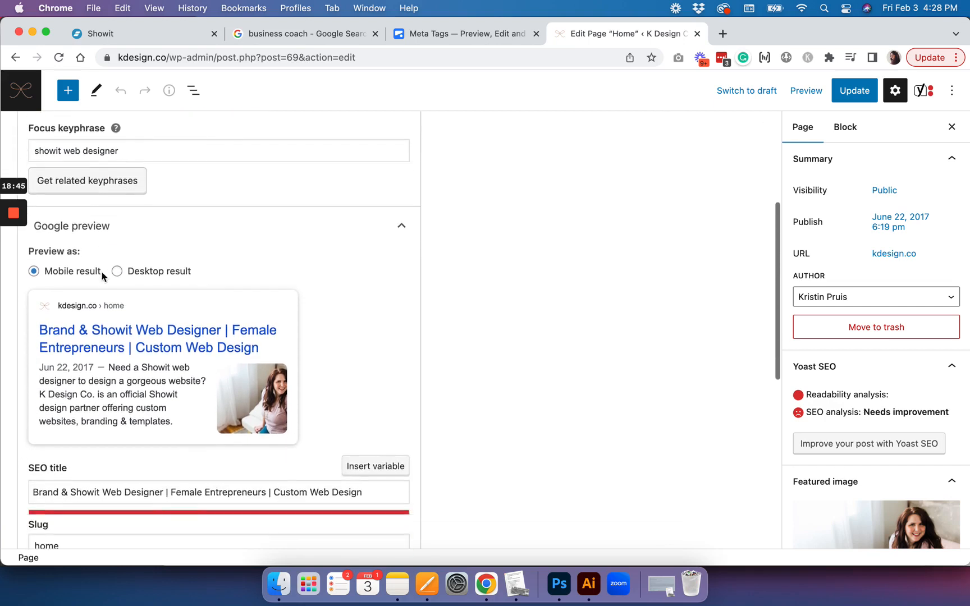
pyautogui.scroll(5, 326, 397)
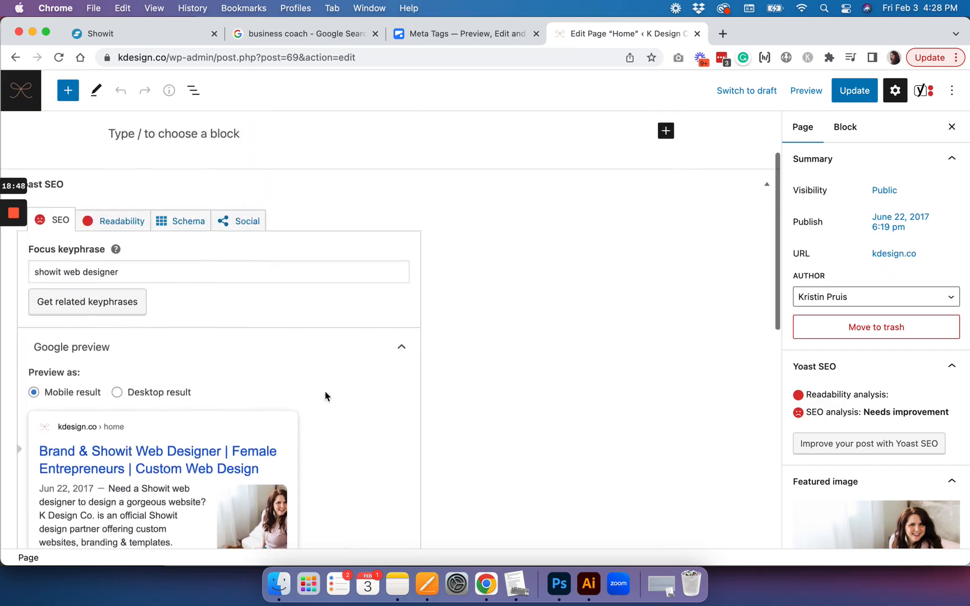
pyautogui.scroll(-1, 326, 396)
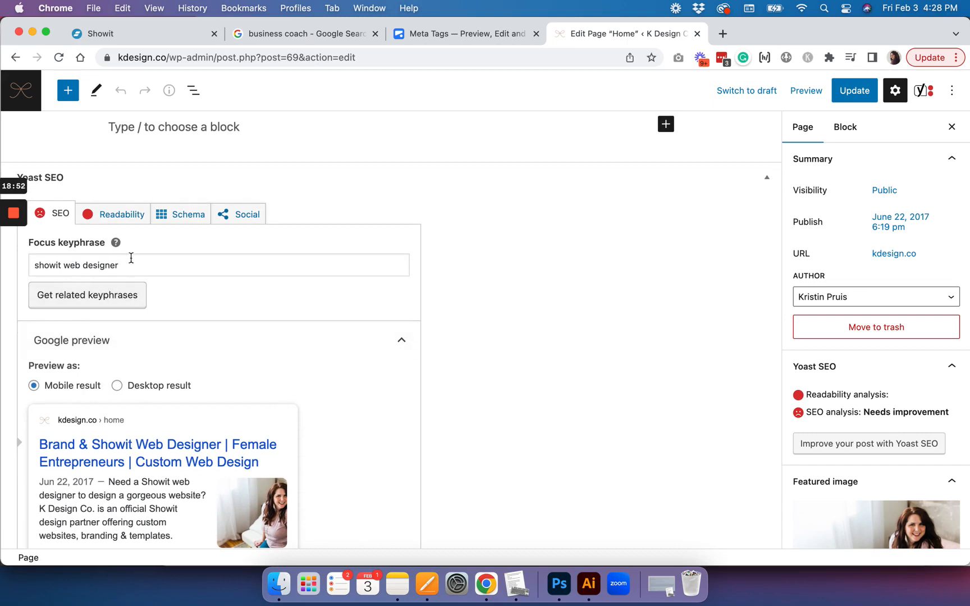
# Check the Home page's focus keyphrase in the Yoast SEO section.
pyautogui.scroll(-1, 133, 262)
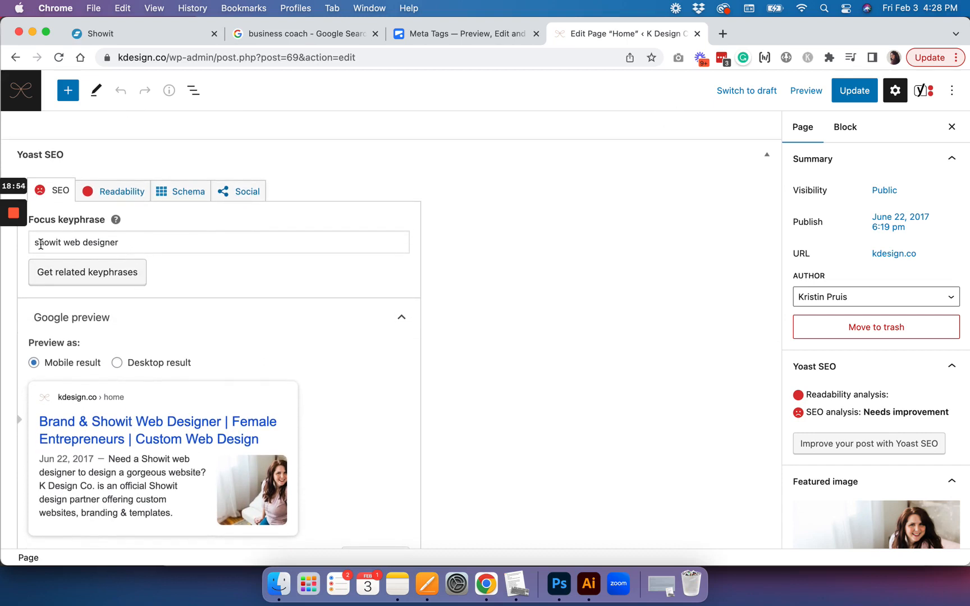
pyautogui.moveTo(32, 245); pyautogui.dragTo(133, 245)
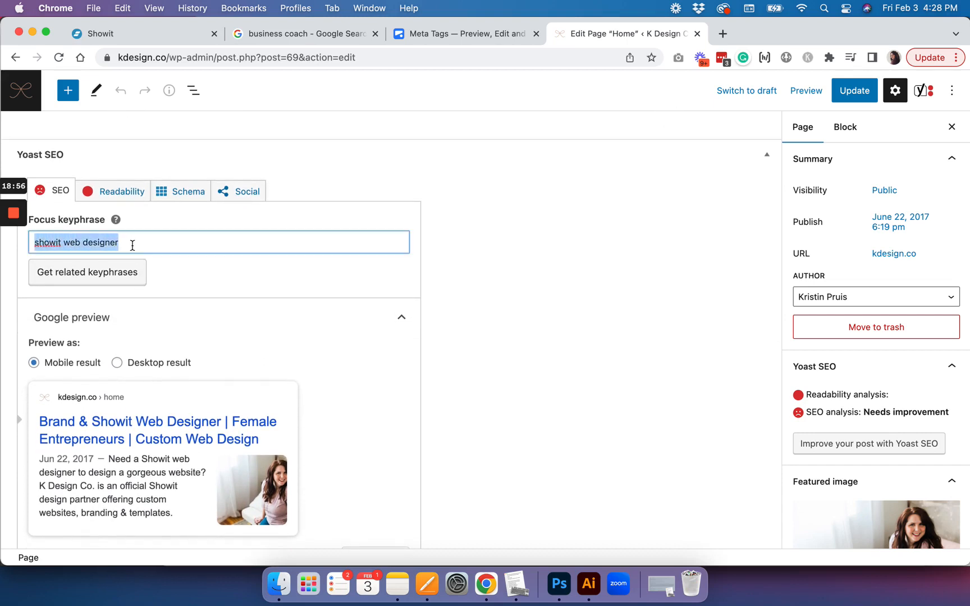
pyautogui.click(133, 246)
pyautogui.scroll(-1, 132, 246)
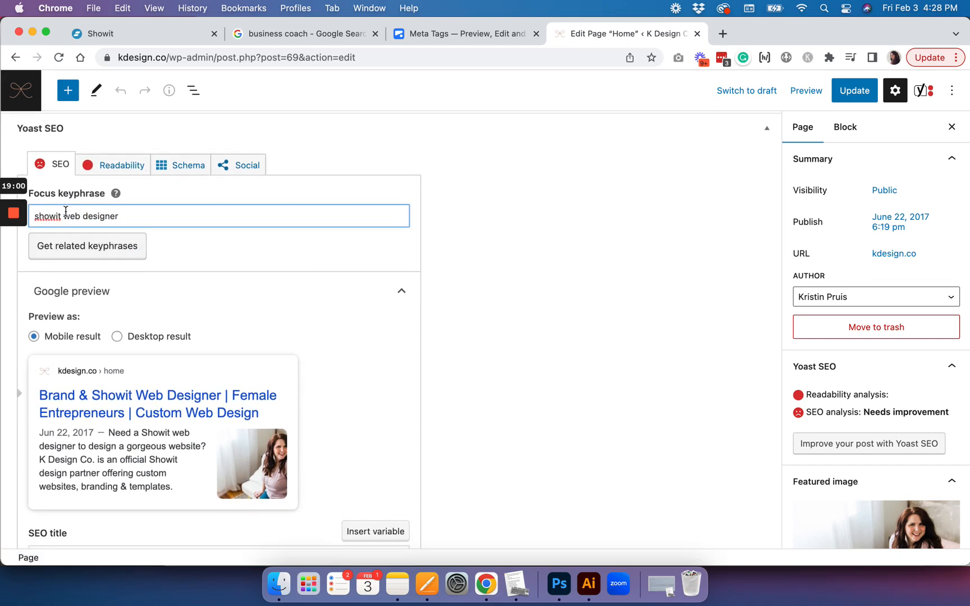
pyautogui.scroll(-1, 122, 215)
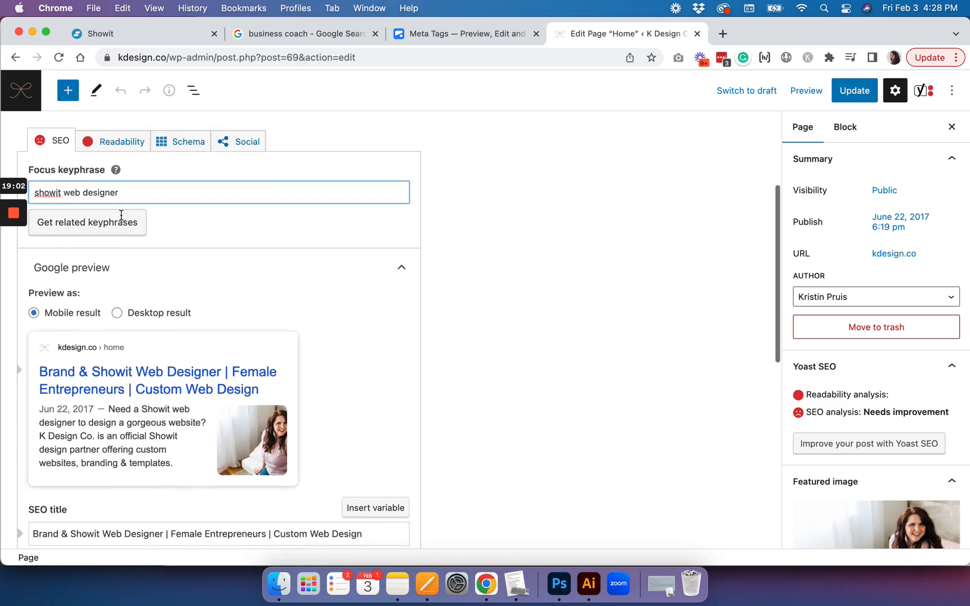
# Show the Google preview as a desktop result and review the SEO title, slug and meta description.
pyautogui.scroll(-3, 125, 211)
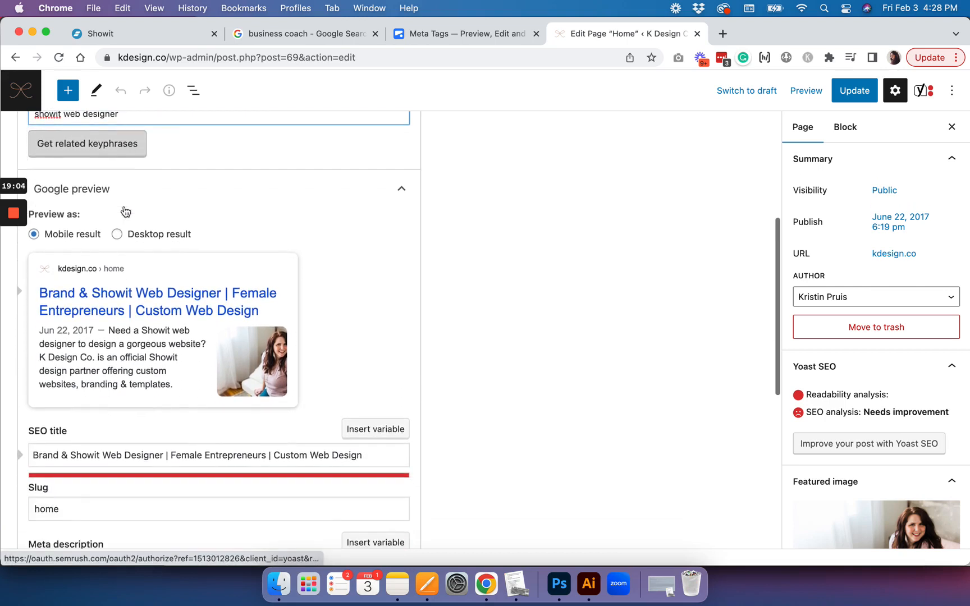
pyautogui.click(118, 236)
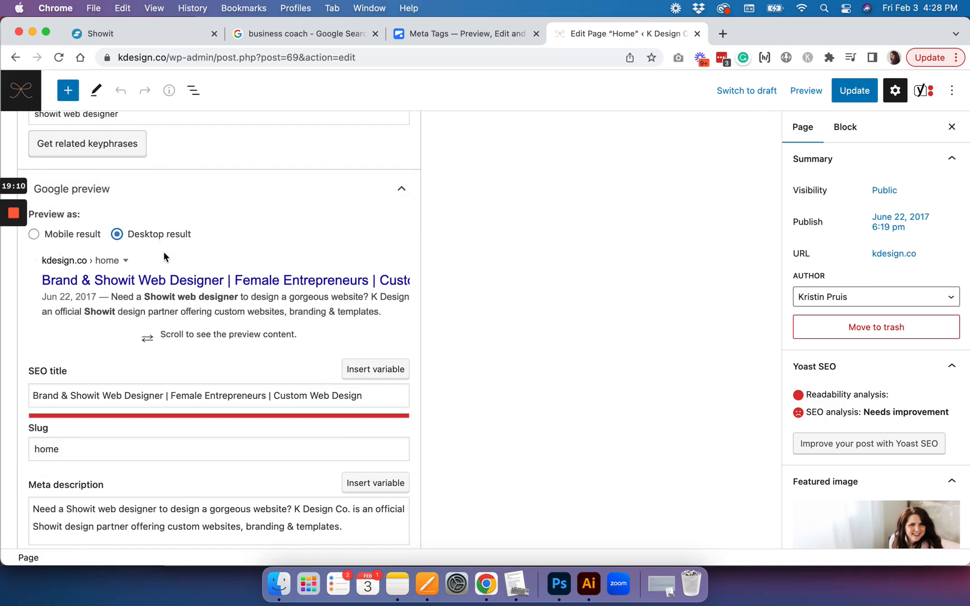
pyautogui.scroll(-1, 165, 257)
pyautogui.scroll(-2, 165, 257)
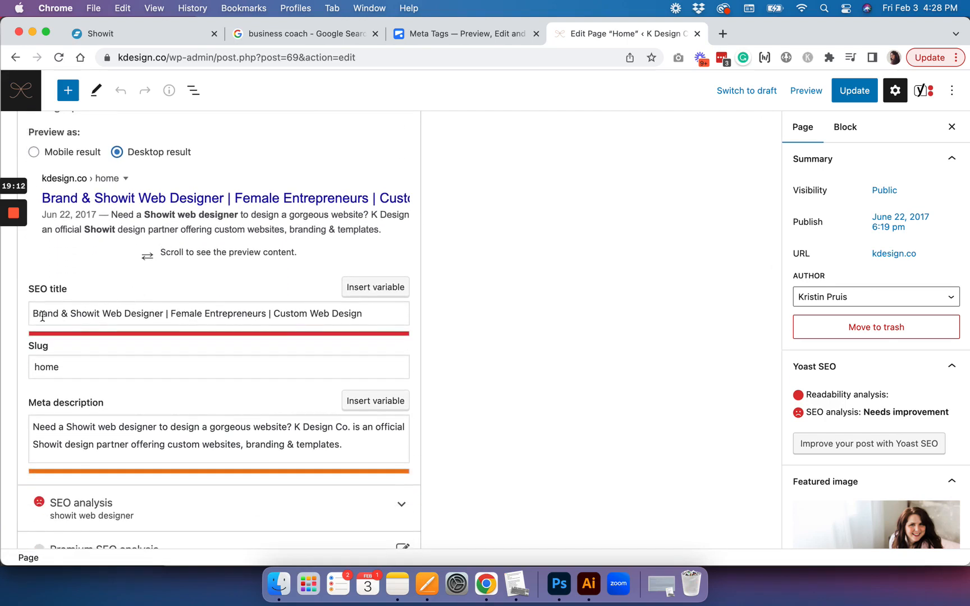
# Highlight the Home page's full SEO title to review its wording.
pyautogui.moveTo(35, 316); pyautogui.dragTo(368, 318)
pyautogui.click(367, 317)
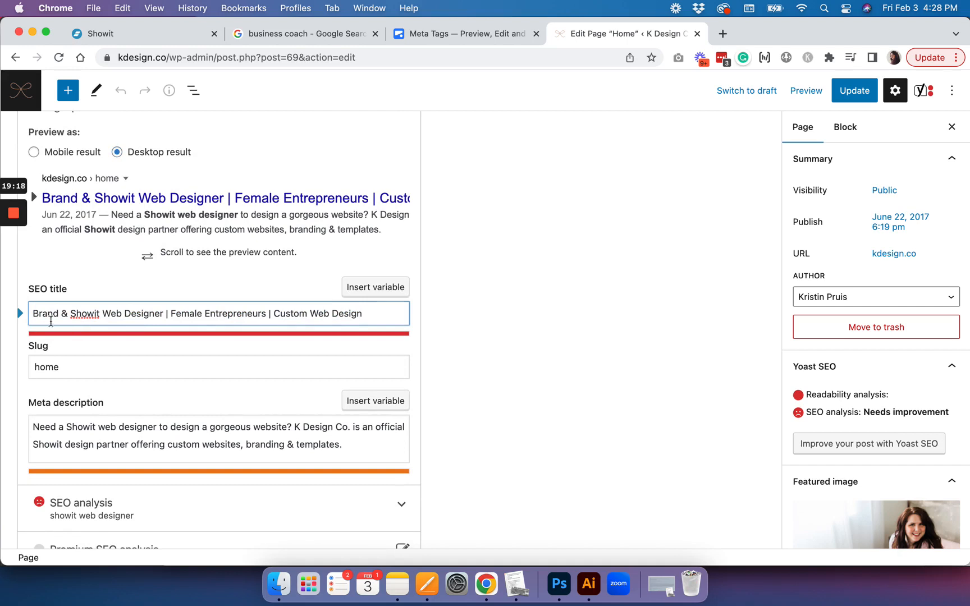
pyautogui.moveTo(37, 316); pyautogui.dragTo(371, 314)
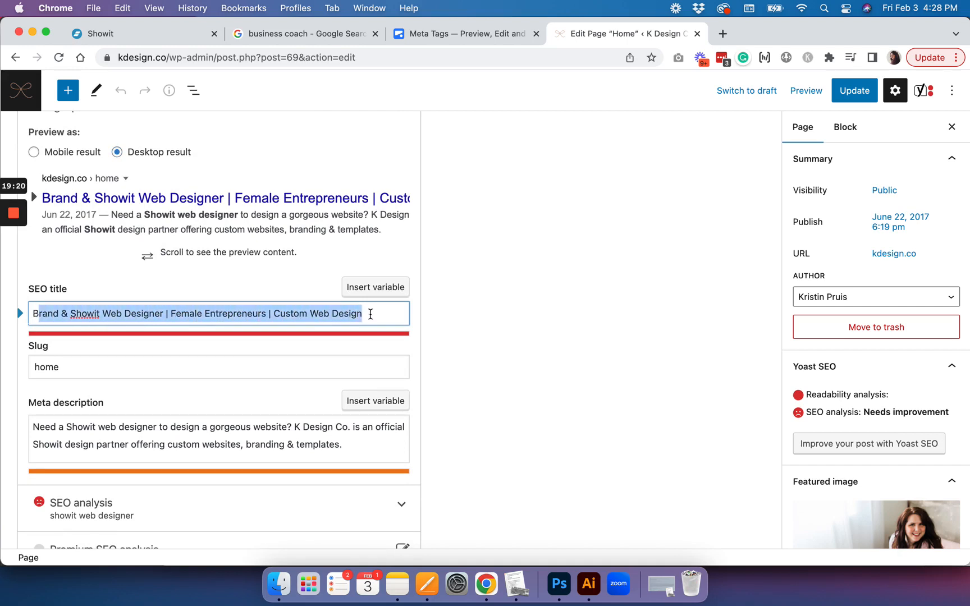
pyautogui.click(371, 315)
pyautogui.scroll(-2, 114, 318)
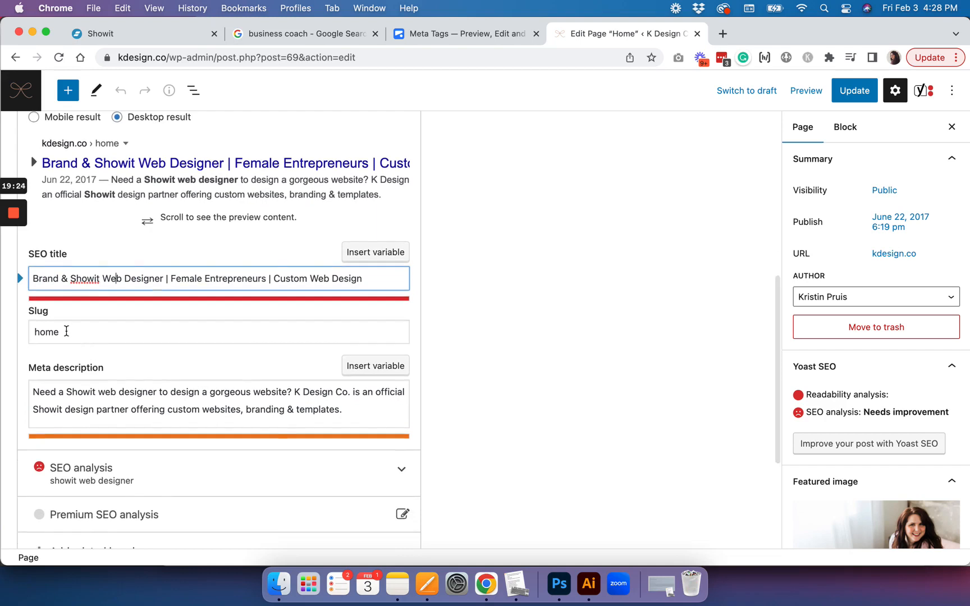
# Highlight the Home page's full meta description to review its wording.
pyautogui.click(57, 393)
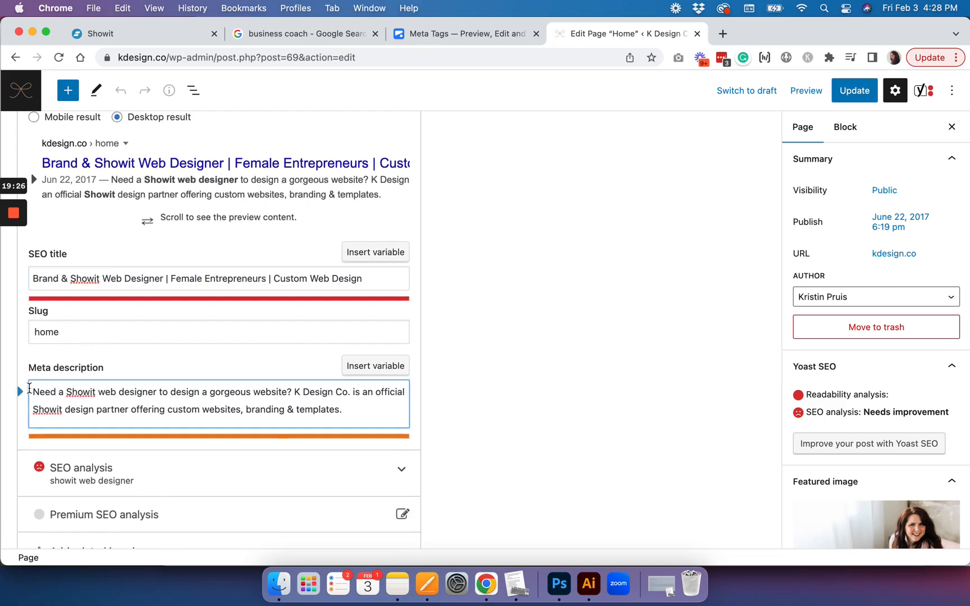
pyautogui.moveTo(33, 392); pyautogui.dragTo(342, 412)
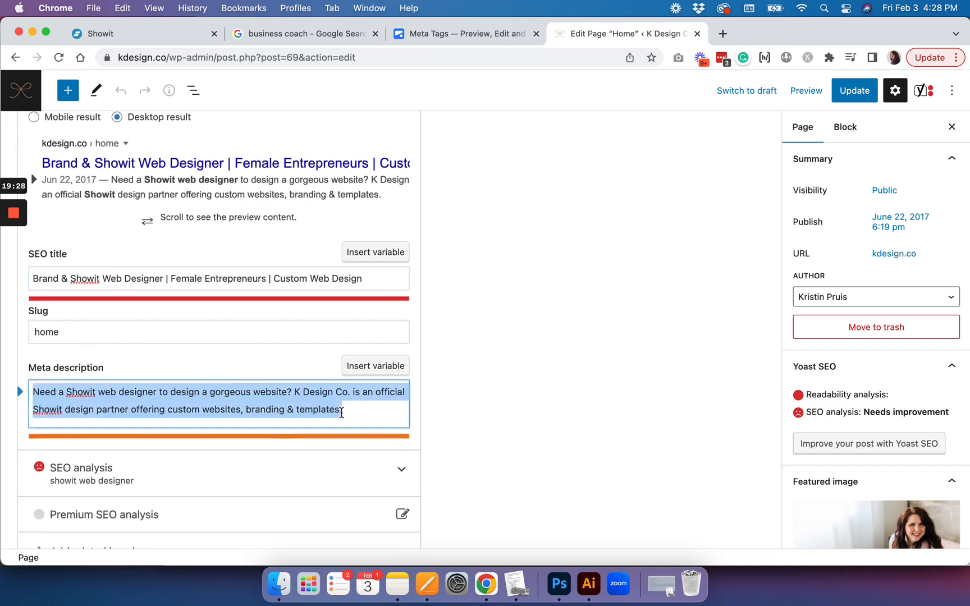
pyautogui.click(345, 413)
pyautogui.scroll(-3, 346, 413)
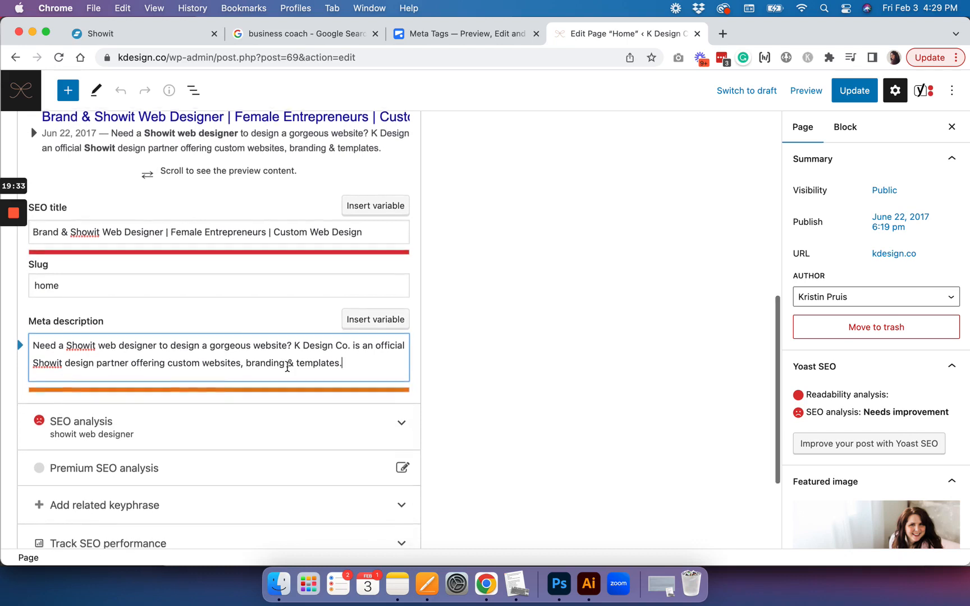
# Expand the SEO analysis for the Home page's focus keyphrase.
pyautogui.scroll(-2, 295, 375)
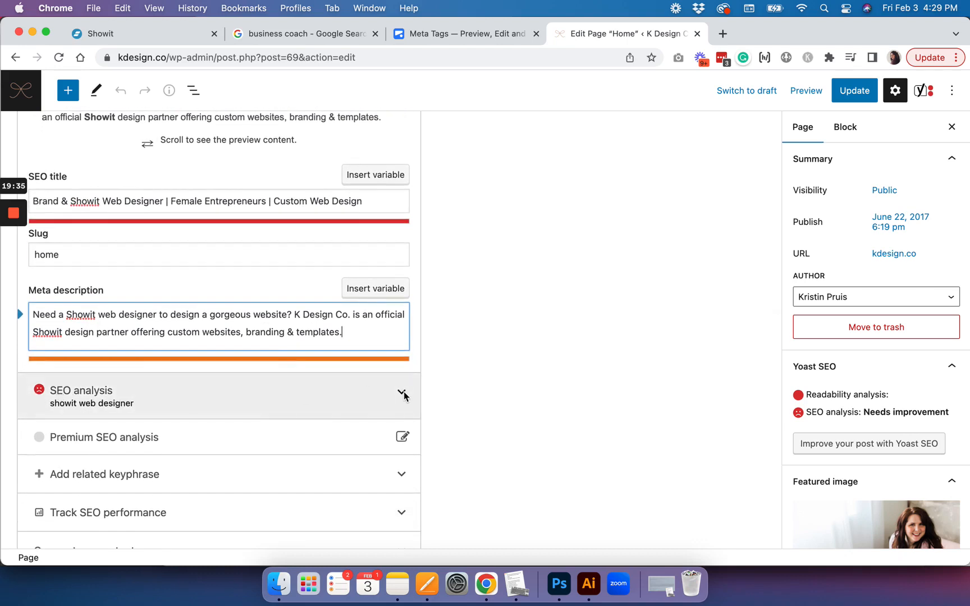
pyautogui.click(403, 394)
pyautogui.scroll(-2, 404, 393)
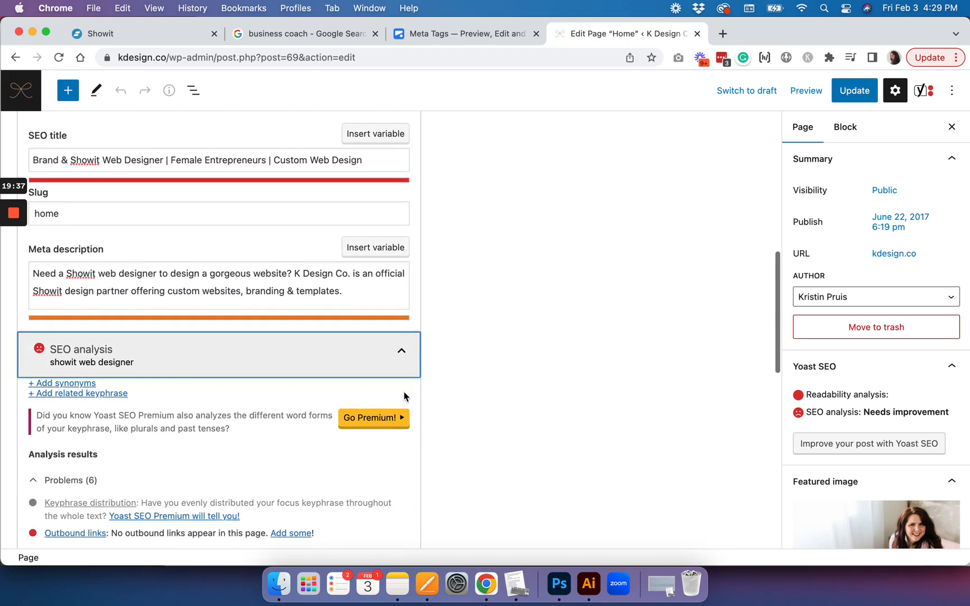
# Compare the Home page's focus keyphrase with its Google preview, SEO title and slug in the Yoast SEO section.
pyautogui.scroll(5, 191, 394)
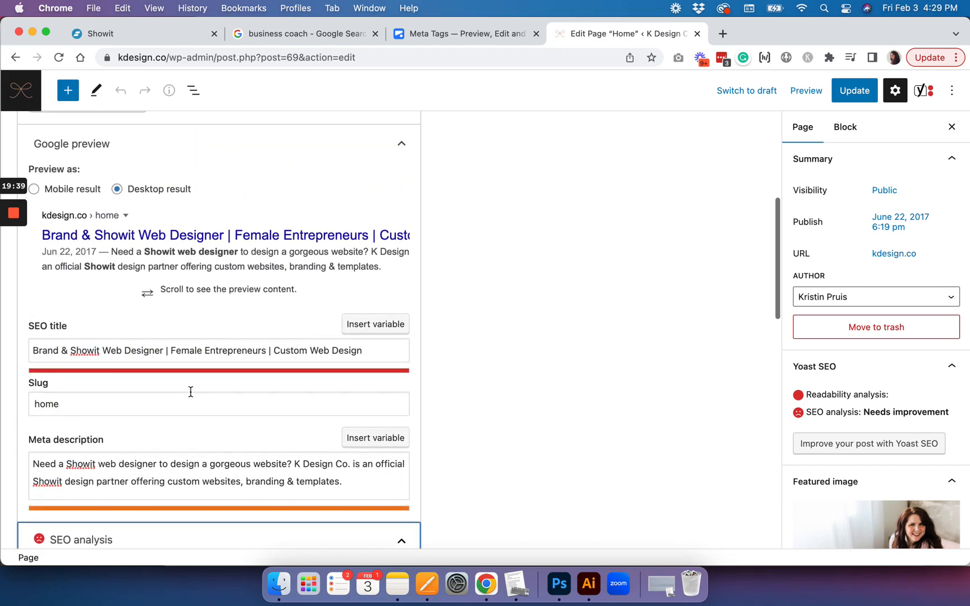
pyautogui.scroll(3, 190, 392)
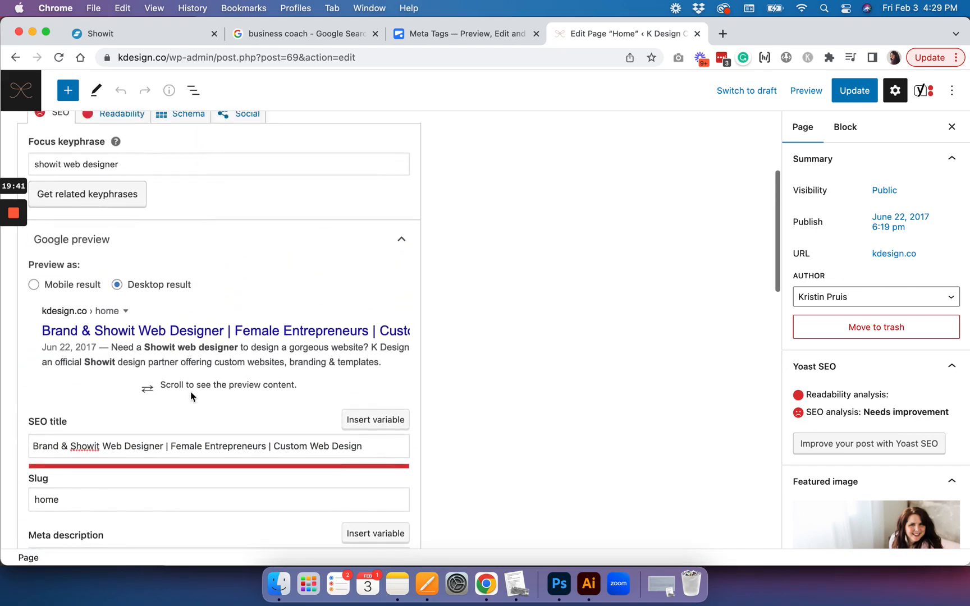
pyautogui.scroll(-1, 191, 396)
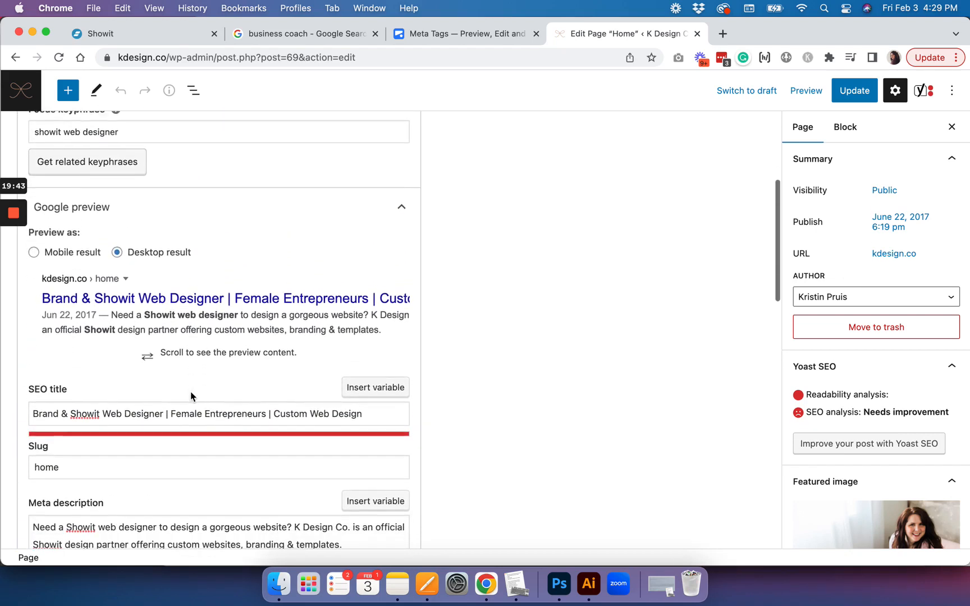
pyautogui.scroll(-1, 191, 397)
pyautogui.scroll(3, 191, 392)
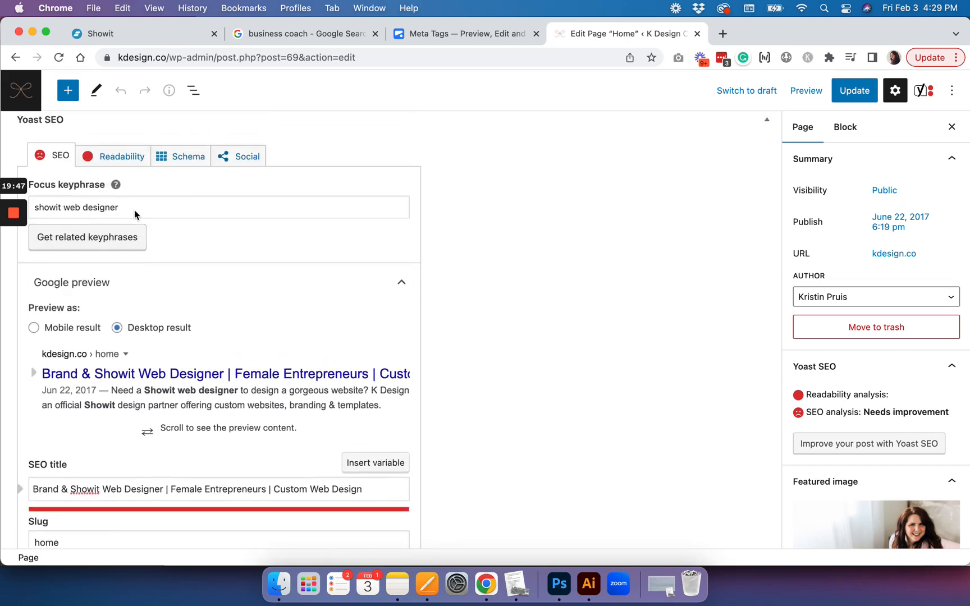
pyautogui.scroll(-1, 135, 213)
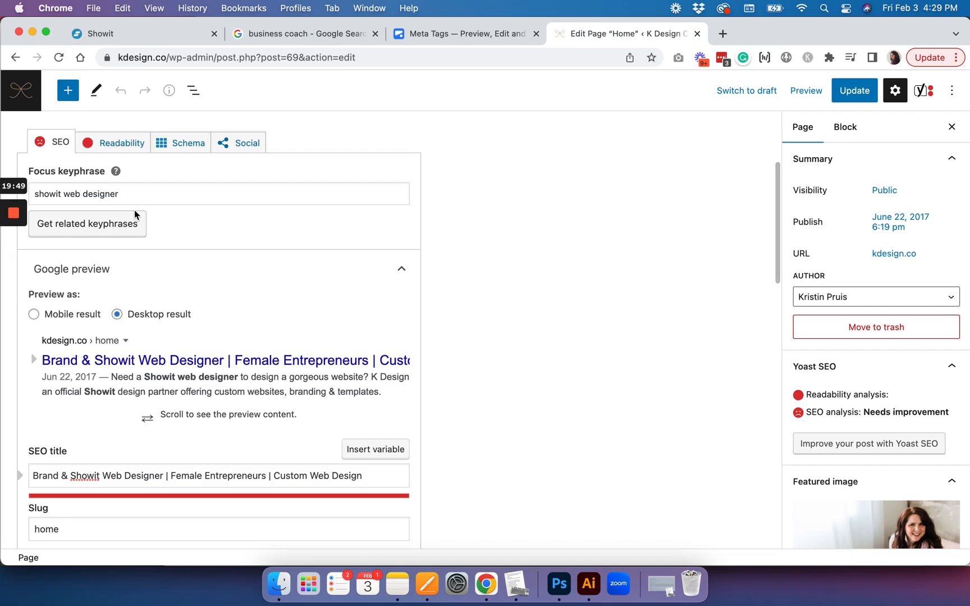
pyautogui.scroll(-1, 135, 212)
pyautogui.scroll(5, 135, 212)
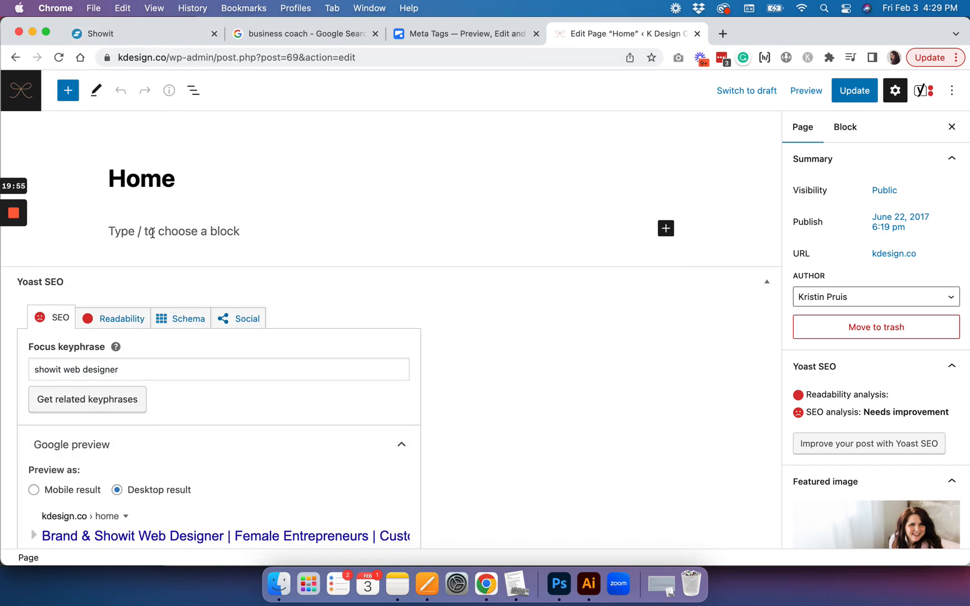
pyautogui.scroll(-3, 179, 229)
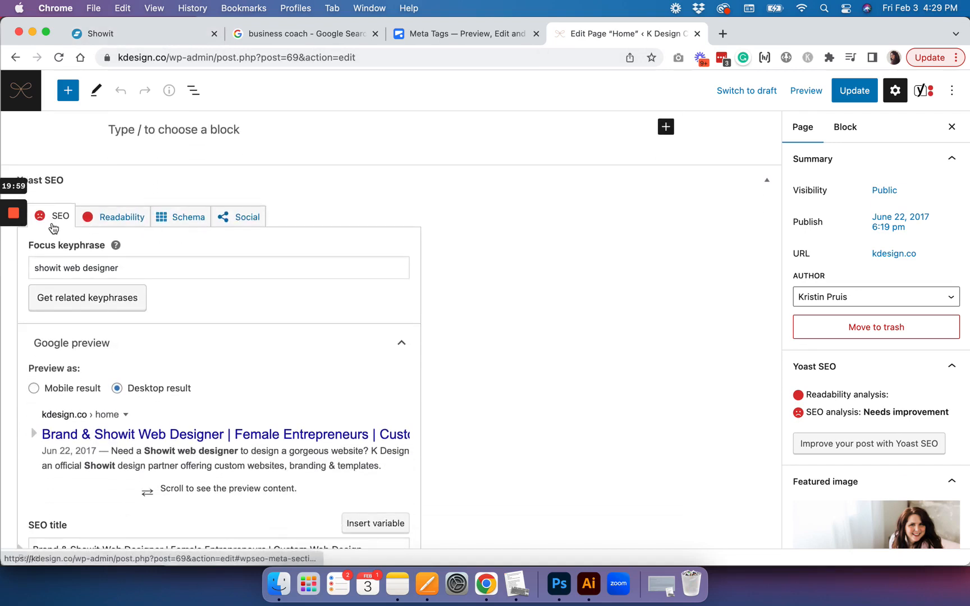
pyautogui.scroll(-1, 51, 224)
pyautogui.scroll(-3, 52, 227)
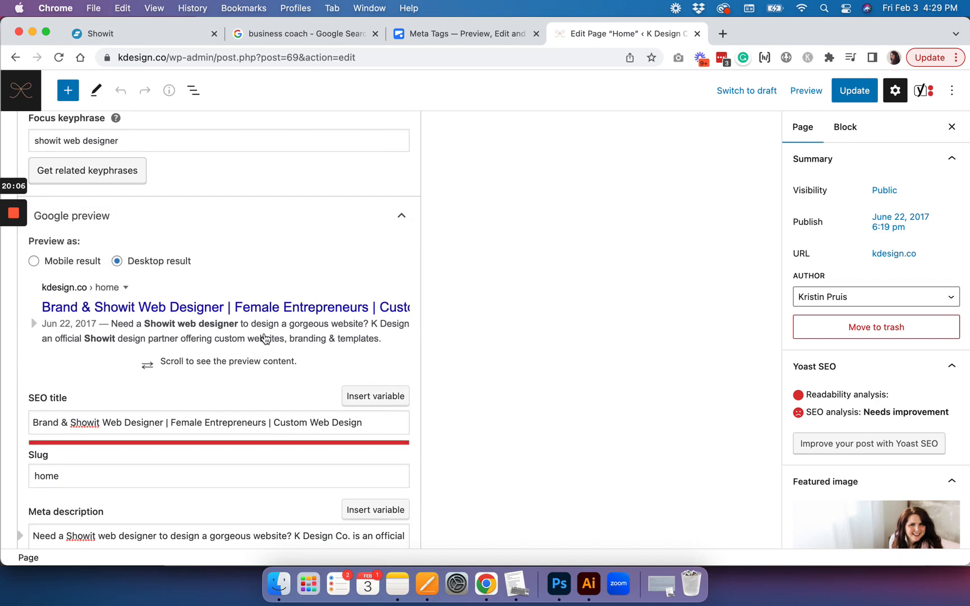
# Read through the problems and improvements in the Home page's SEO analysis results.
pyautogui.scroll(-9, 264, 338)
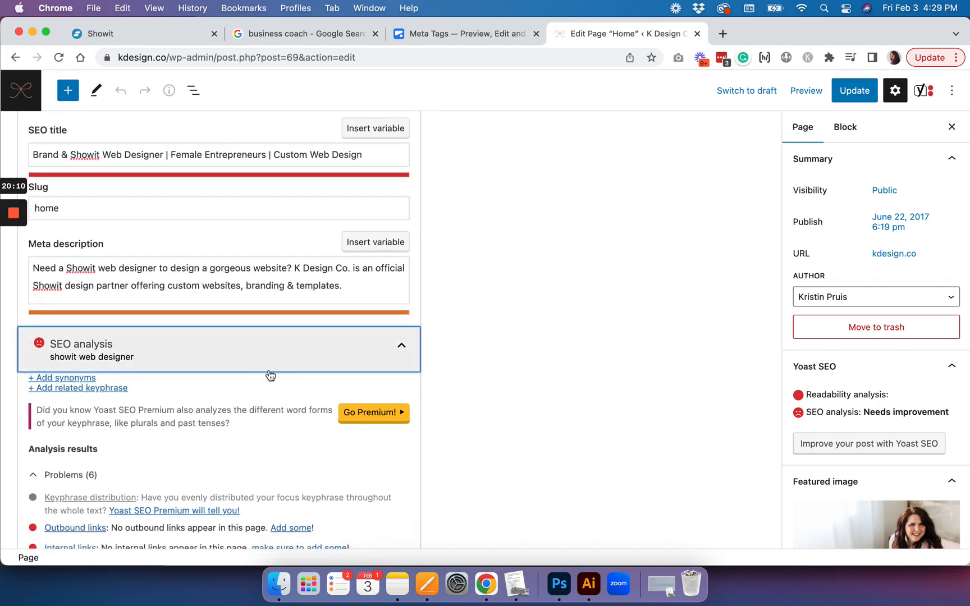
pyautogui.scroll(-2, 270, 374)
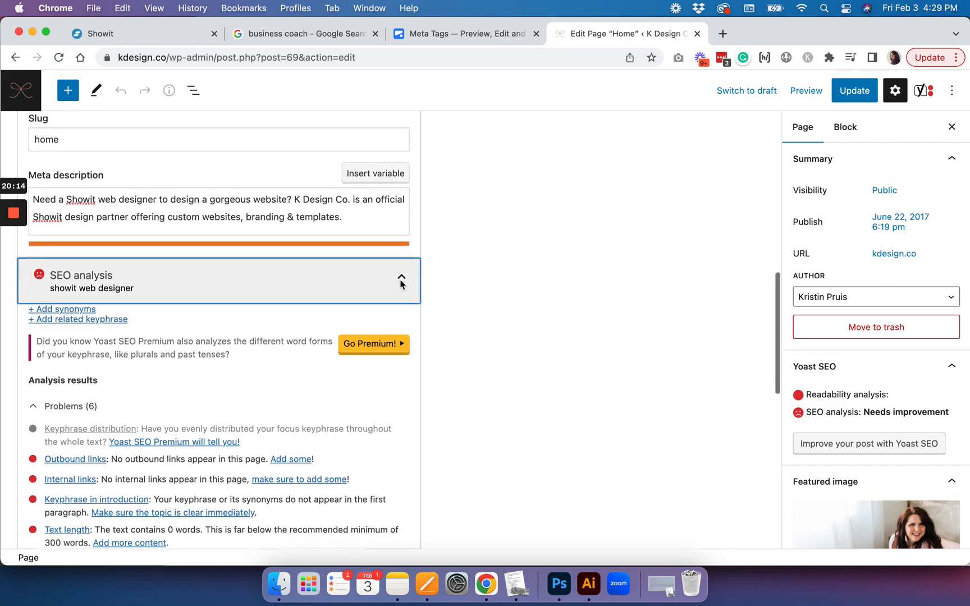
pyautogui.scroll(4, 401, 283)
pyautogui.scroll(-3, 401, 284)
pyautogui.scroll(-1, 401, 285)
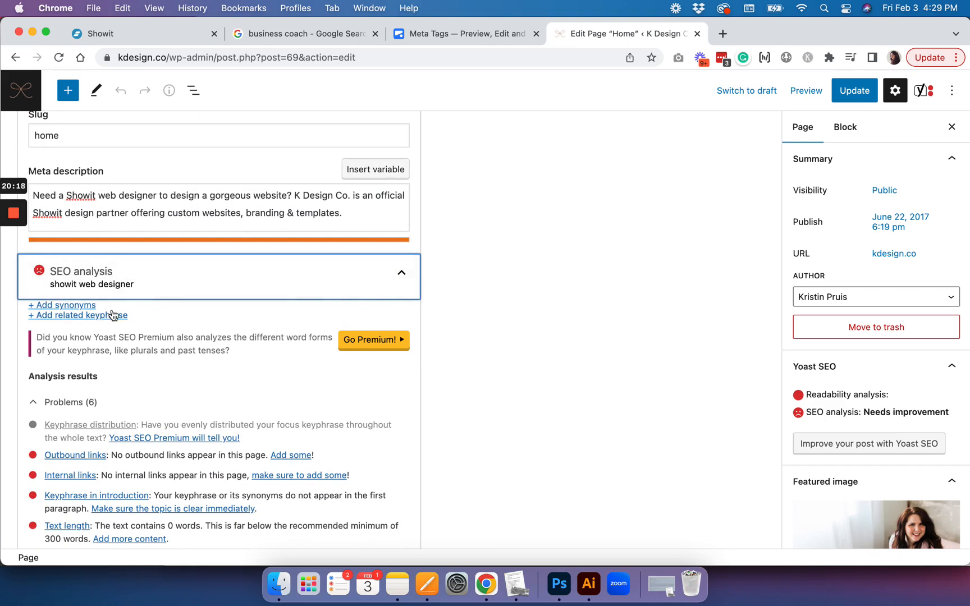
pyautogui.scroll(-2, 112, 315)
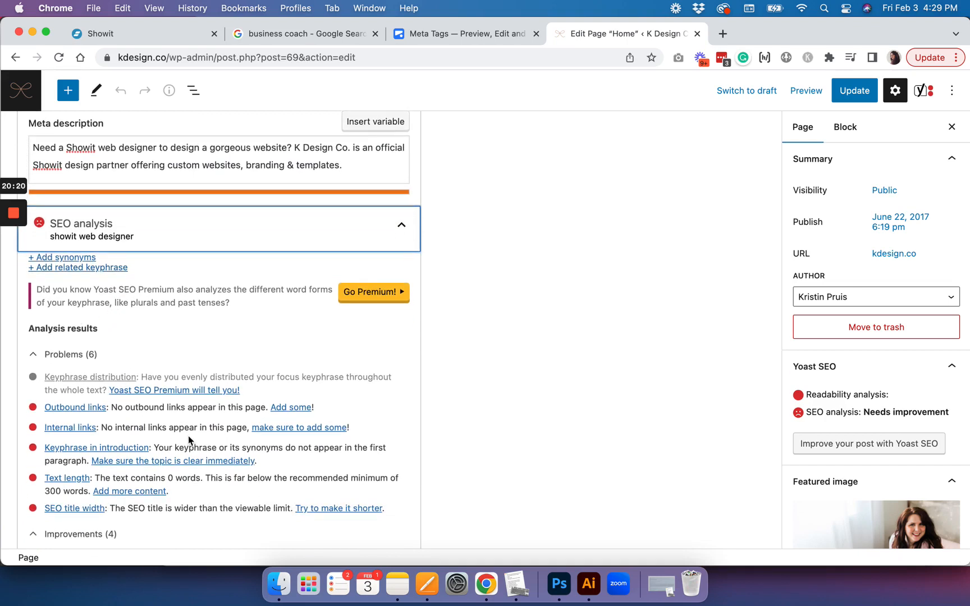
pyautogui.scroll(-5, 189, 435)
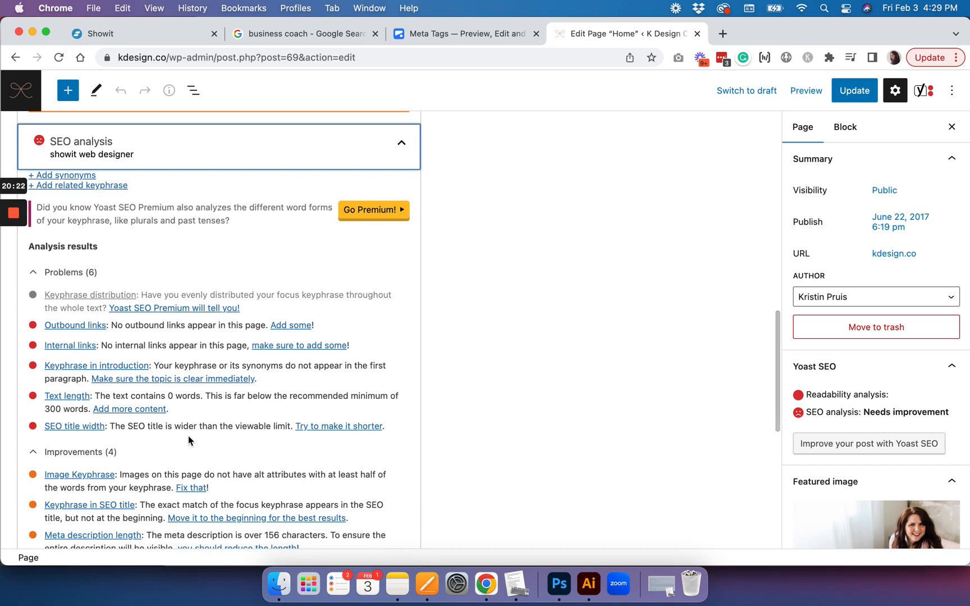
pyautogui.scroll(-4, 188, 436)
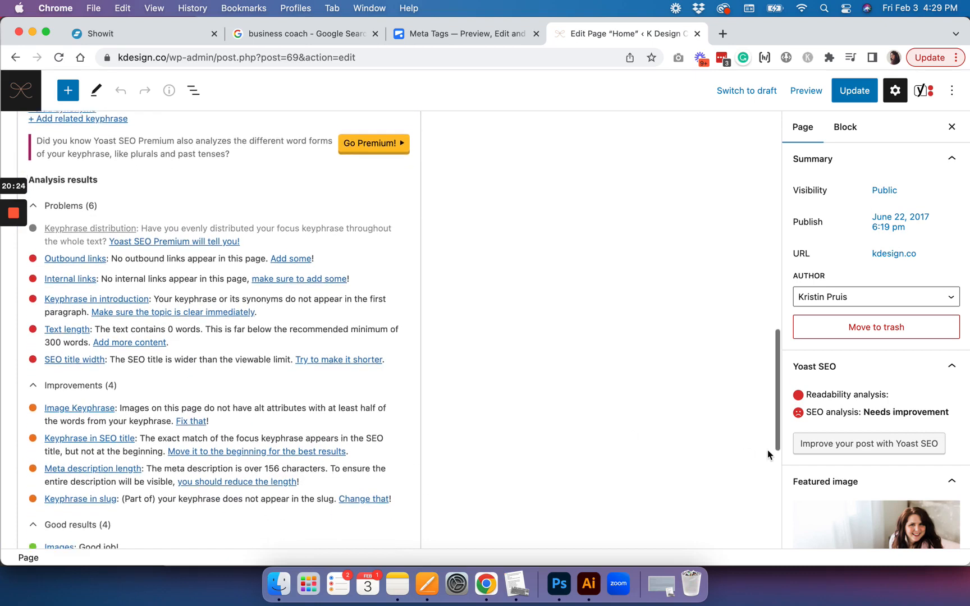
pyautogui.scroll(-2, 768, 450)
# Look at the Home page's featured image in the page settings.
pyautogui.scroll(-8, 886, 422)
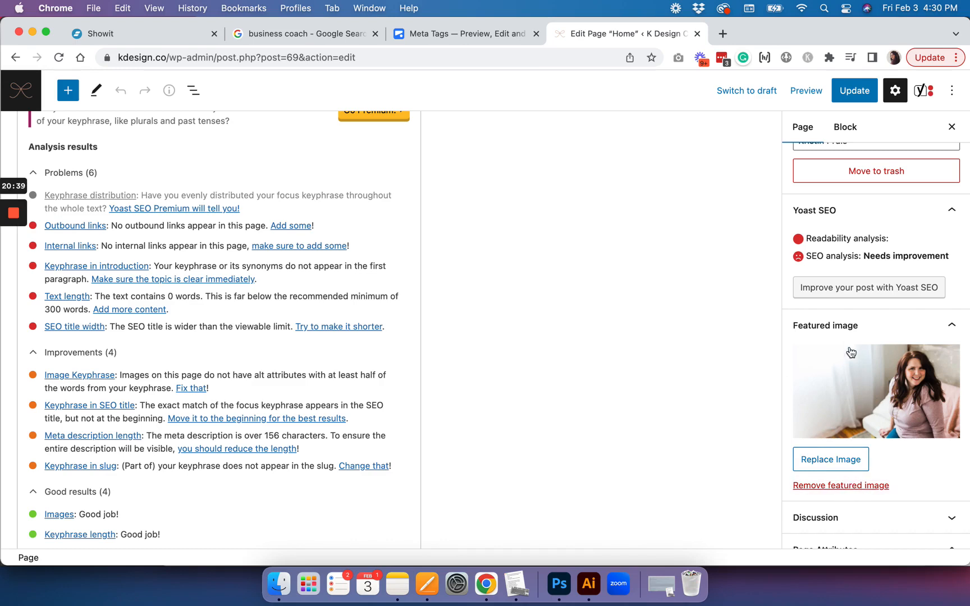
pyautogui.scroll(5, 872, 494)
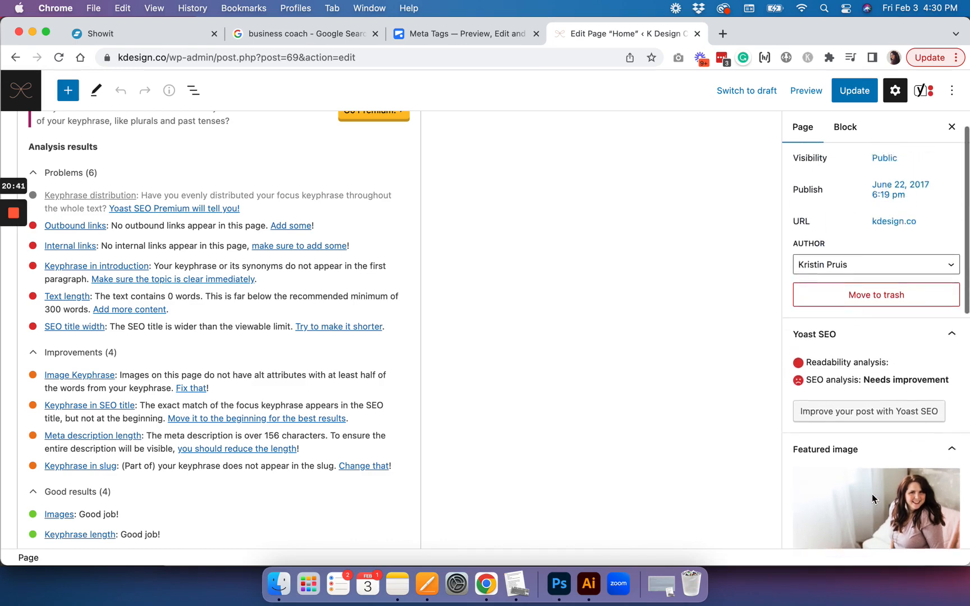
pyautogui.scroll(-5, 872, 494)
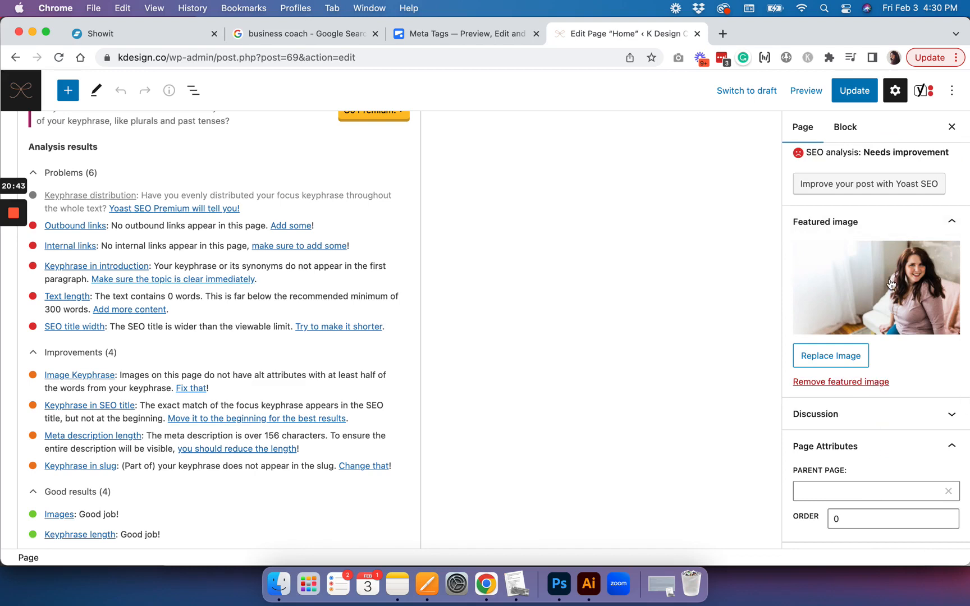
# Go back over the Home page's Google preview, SEO title, slug and meta description above the SEO analysis.
pyautogui.scroll(3, 308, 270)
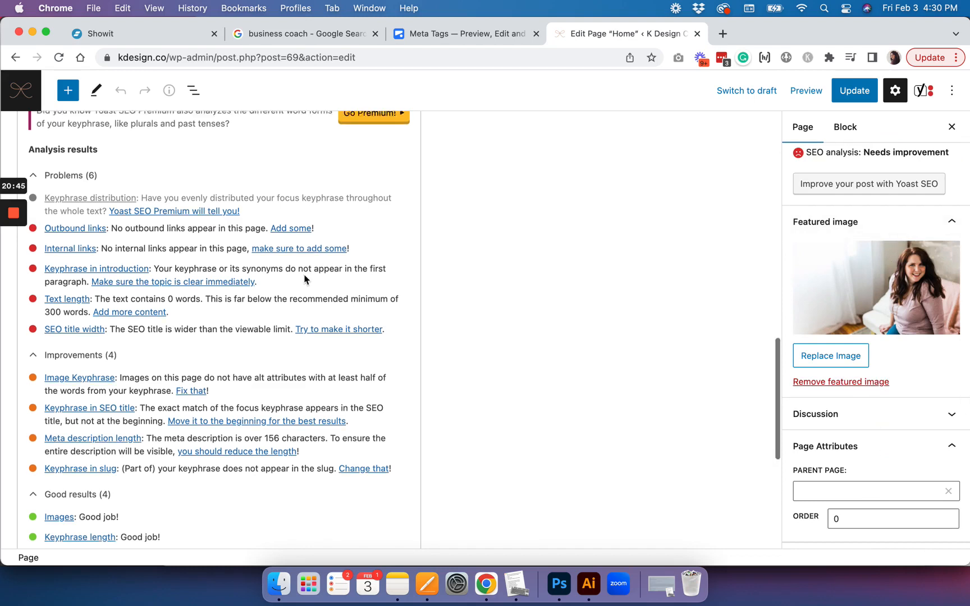
pyautogui.scroll(6, 304, 279)
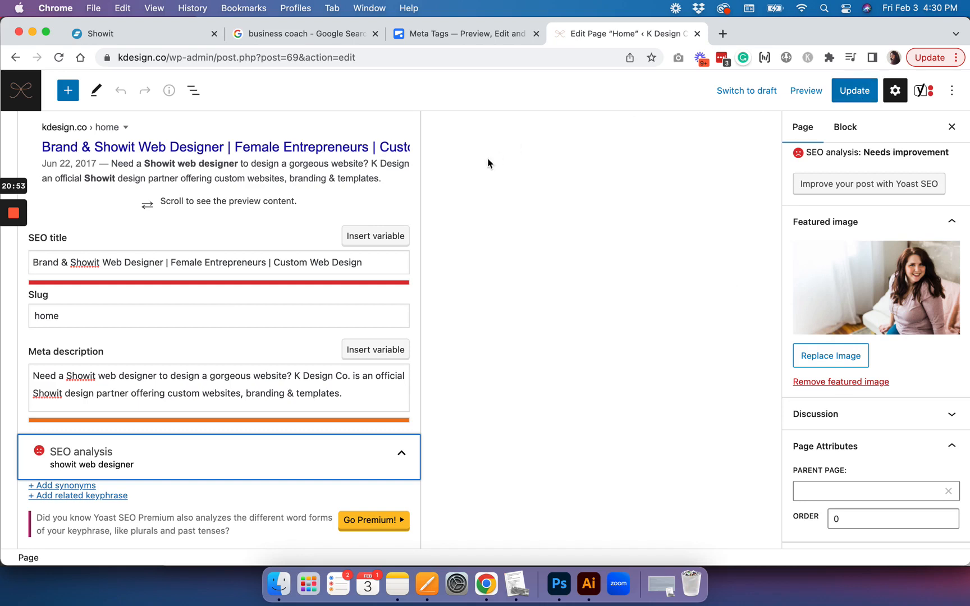
pyautogui.scroll(1, 489, 163)
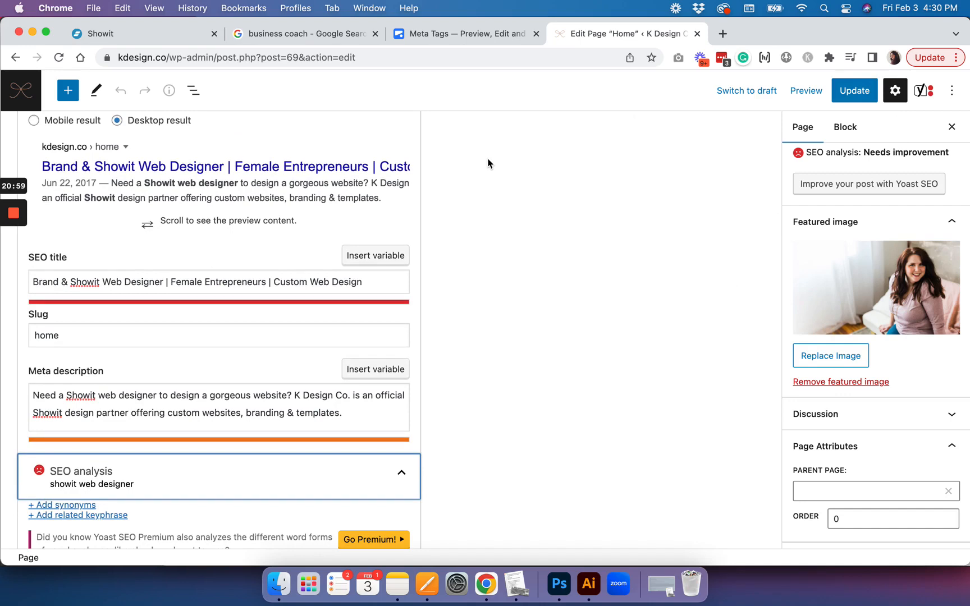
# Switch to Showit and look over the blog templates, including Single Post.
pyautogui.click(192, 38)
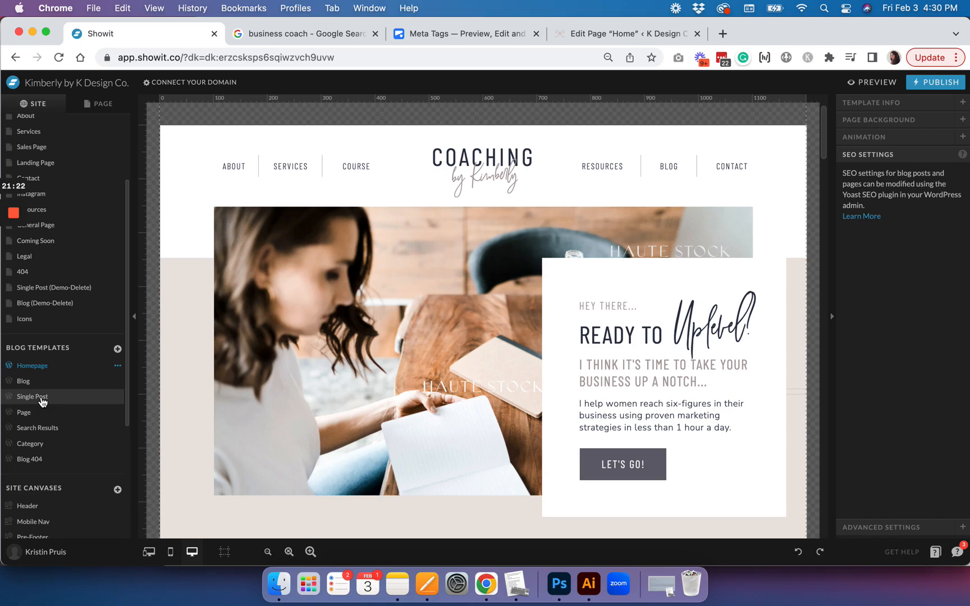
# Switch back to WordPress, leave the Home page editor and open the list of blog posts.
pyautogui.click(607, 37)
pyautogui.scroll(10, 462, 242)
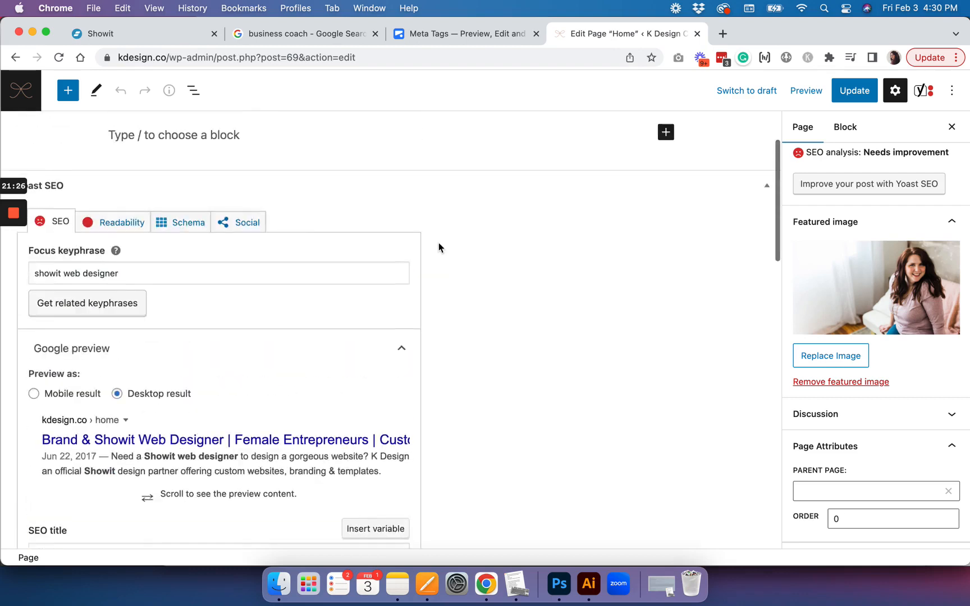
pyautogui.click(22, 99)
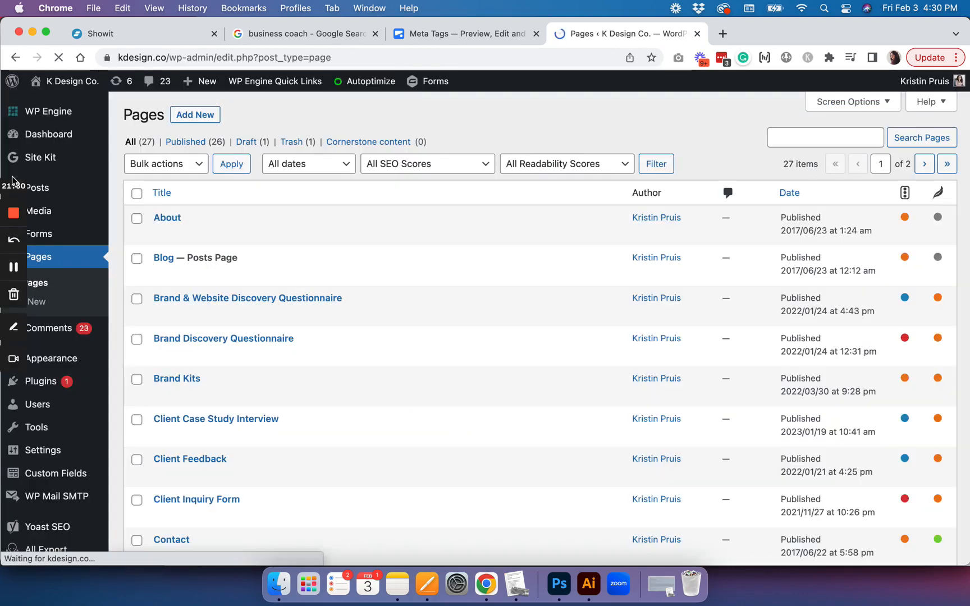
pyautogui.click(58, 195)
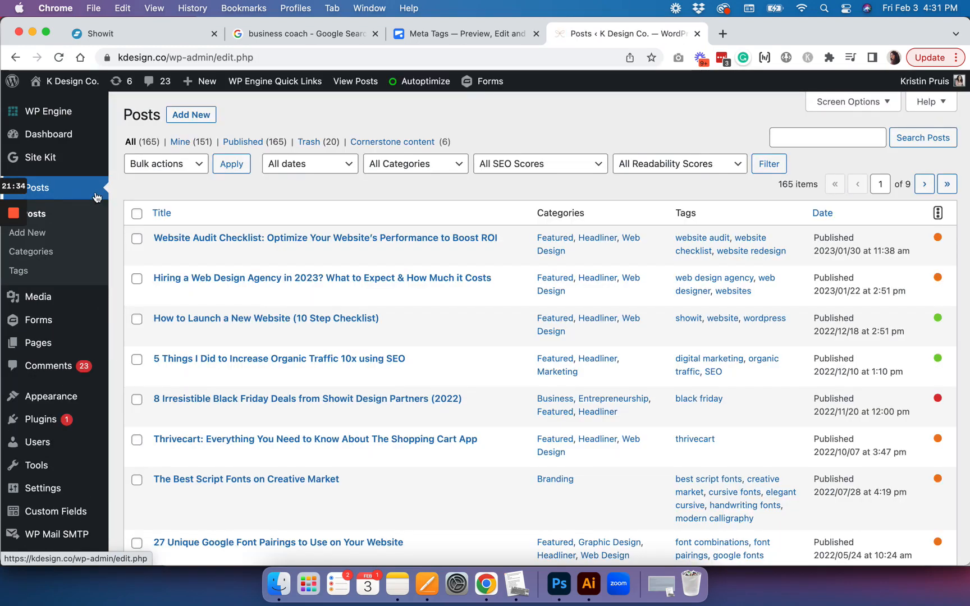
# Open the post "Website Audit Checklist: Optimize Your Website's Performance to Boost ROI" for editing.
pyautogui.scroll(-1, 236, 246)
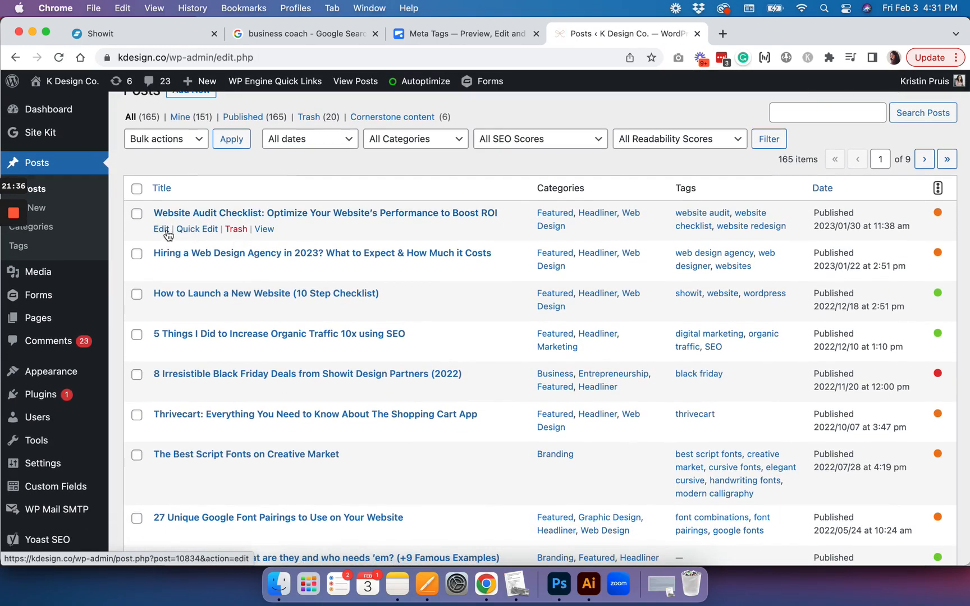
pyautogui.click(161, 229)
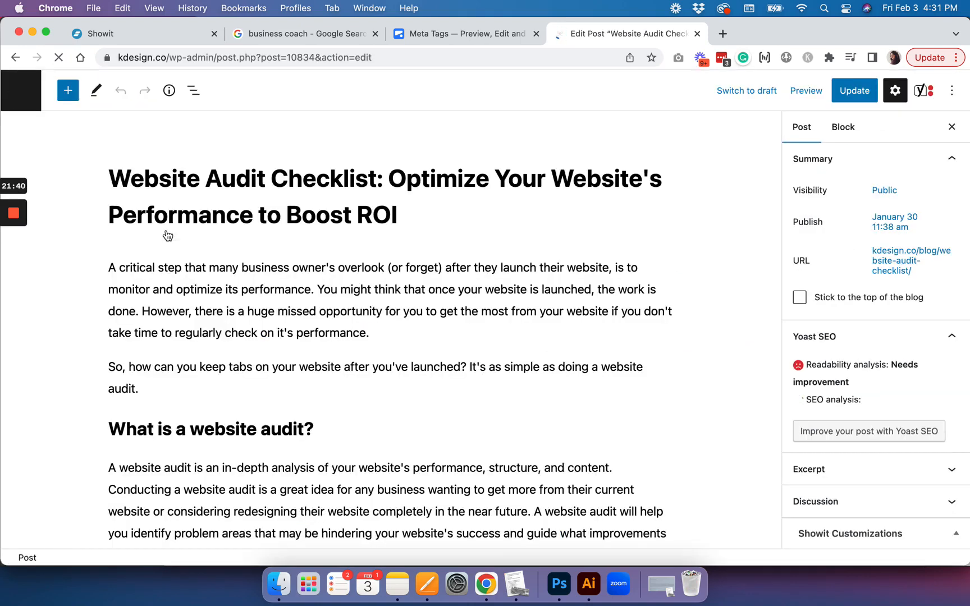
pyautogui.scroll(-3, 277, 208)
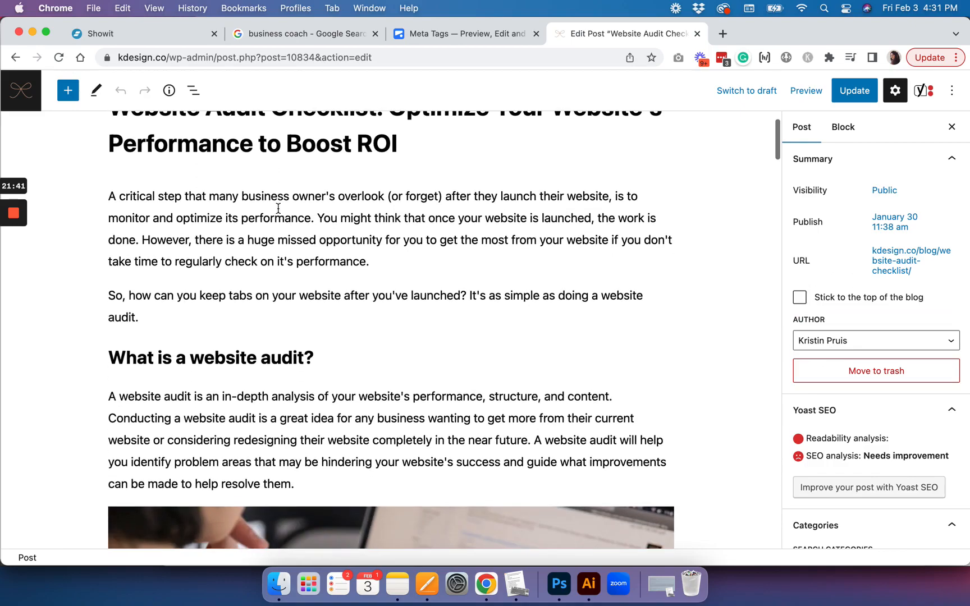
# Look through the website audit post down to the focus keyphrase in its Yoast SEO section.
pyautogui.scroll(-15, 342, 336)
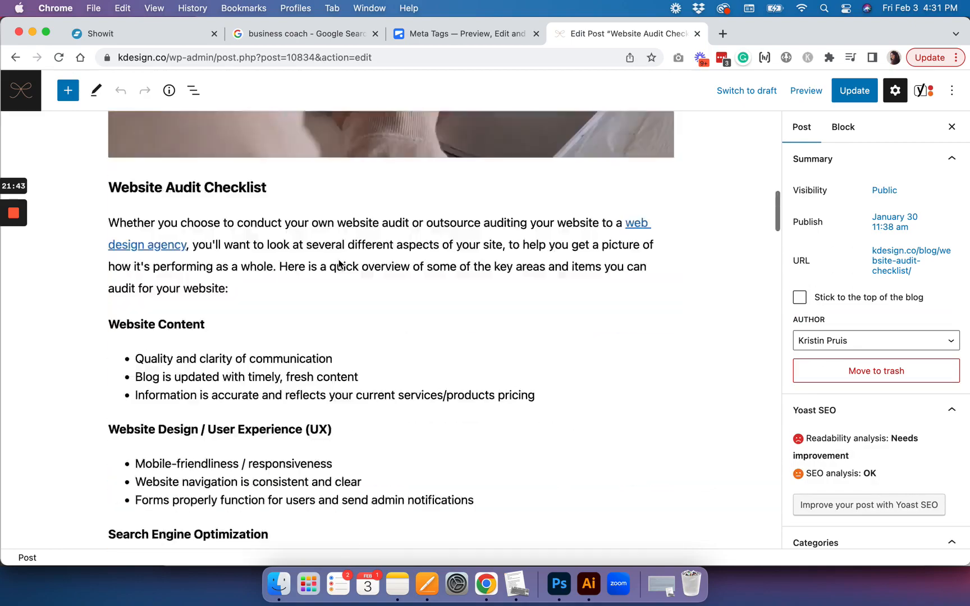
pyautogui.scroll(-20, 338, 262)
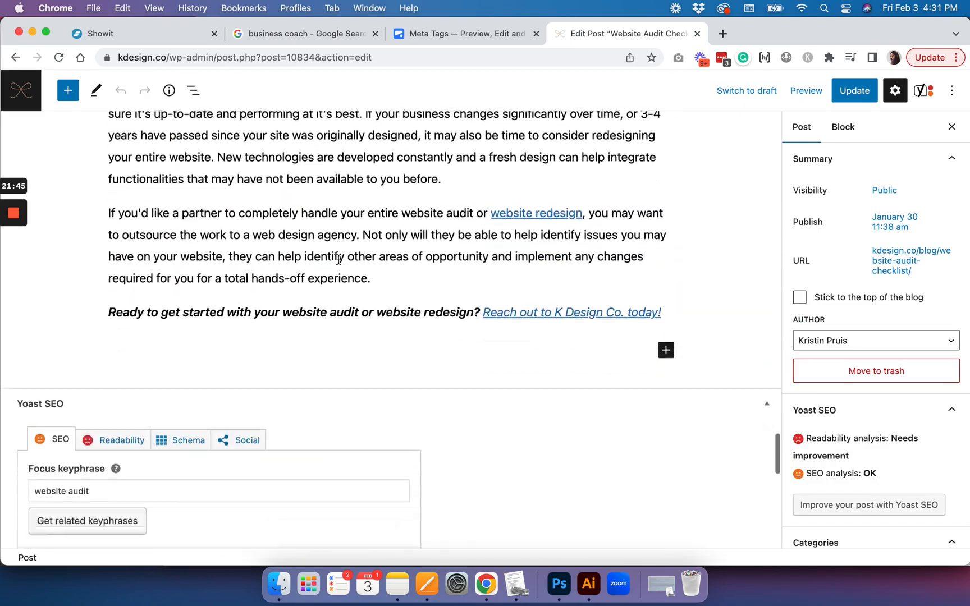
pyautogui.scroll(-2, 338, 261)
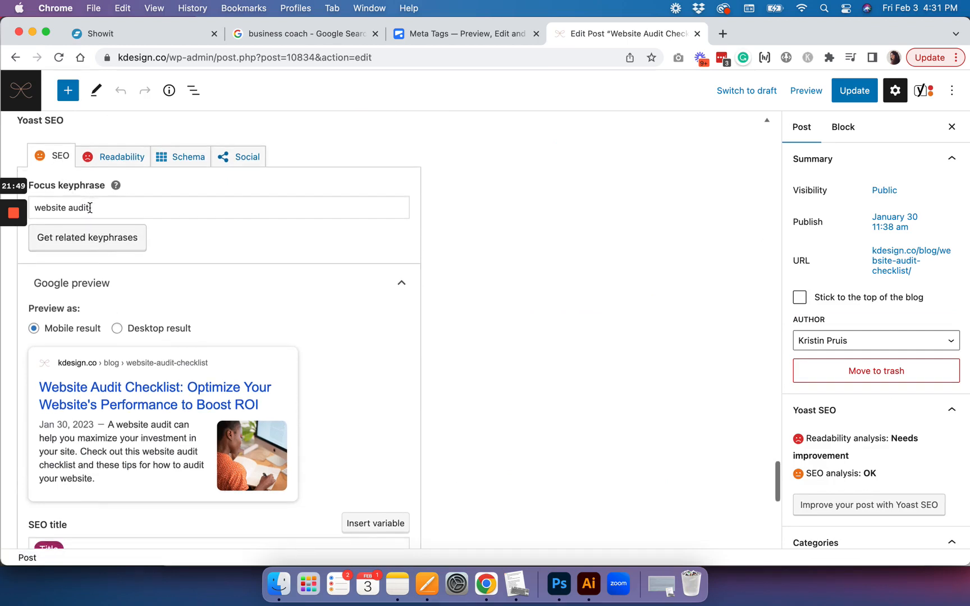
pyautogui.scroll(-1, 90, 207)
pyautogui.scroll(1, 90, 208)
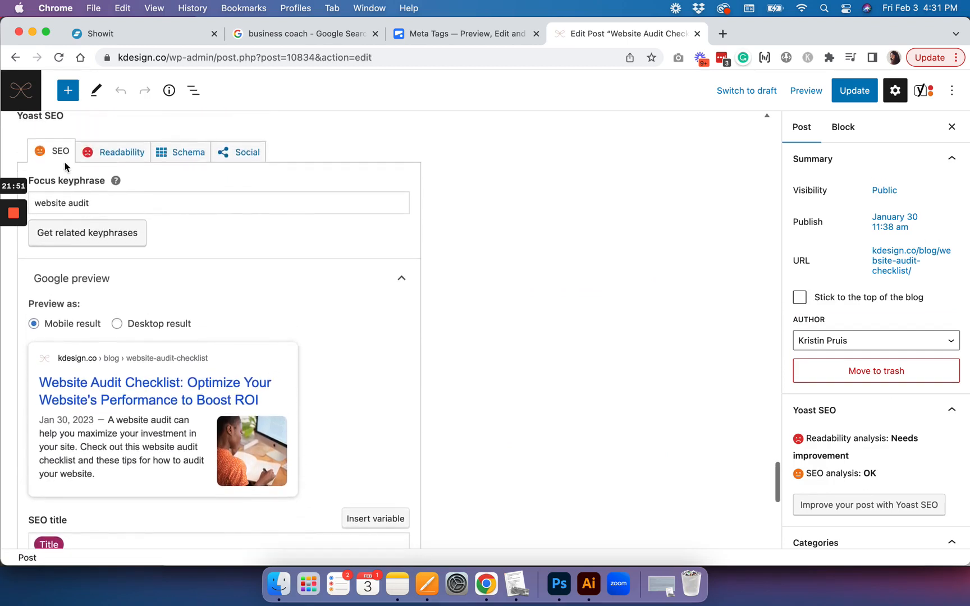
# Examine the post's Google preview, SEO title, slug and meta description in the Yoast SEO section.
pyautogui.scroll(-10, 158, 223)
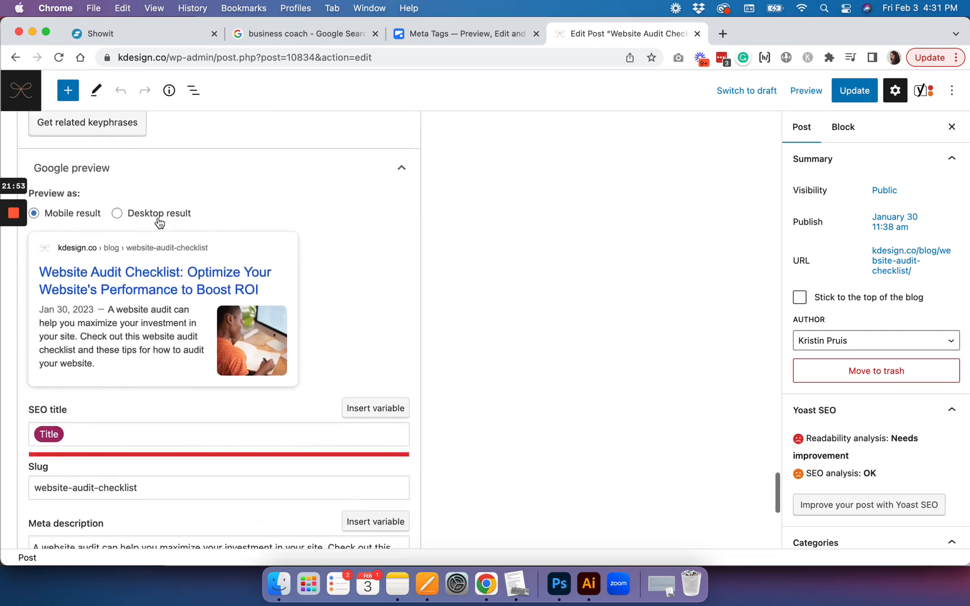
pyautogui.scroll(-4, 158, 222)
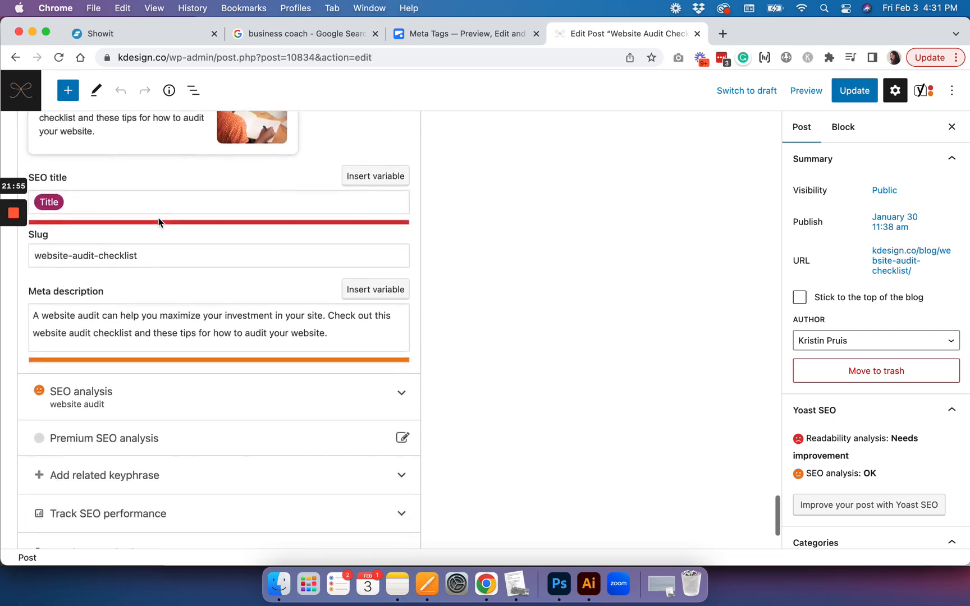
pyautogui.scroll(1, 87, 281)
pyautogui.scroll(4, 89, 197)
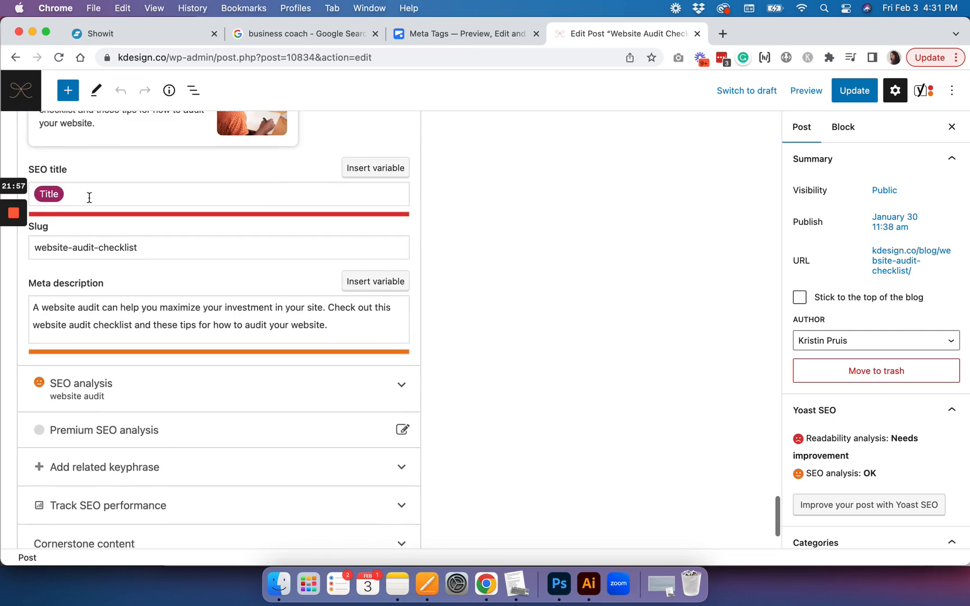
pyautogui.scroll(-4, 88, 198)
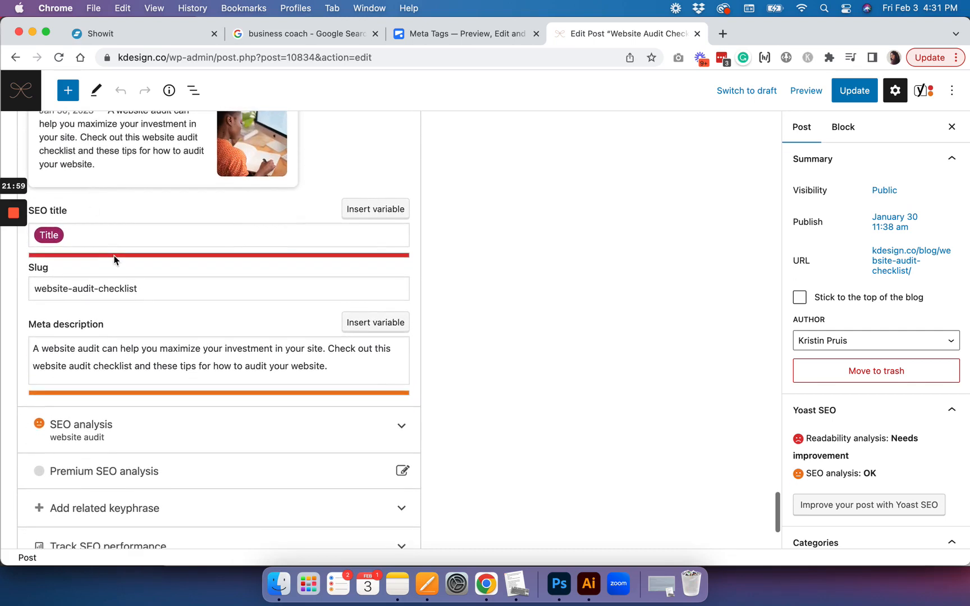
# Go over the post's meta description text and compare it with the mobile Google preview.
pyautogui.click(125, 279)
pyautogui.moveTo(124, 280); pyautogui.dragTo(310, 286)
pyautogui.click(310, 286)
pyautogui.scroll(8, 310, 283)
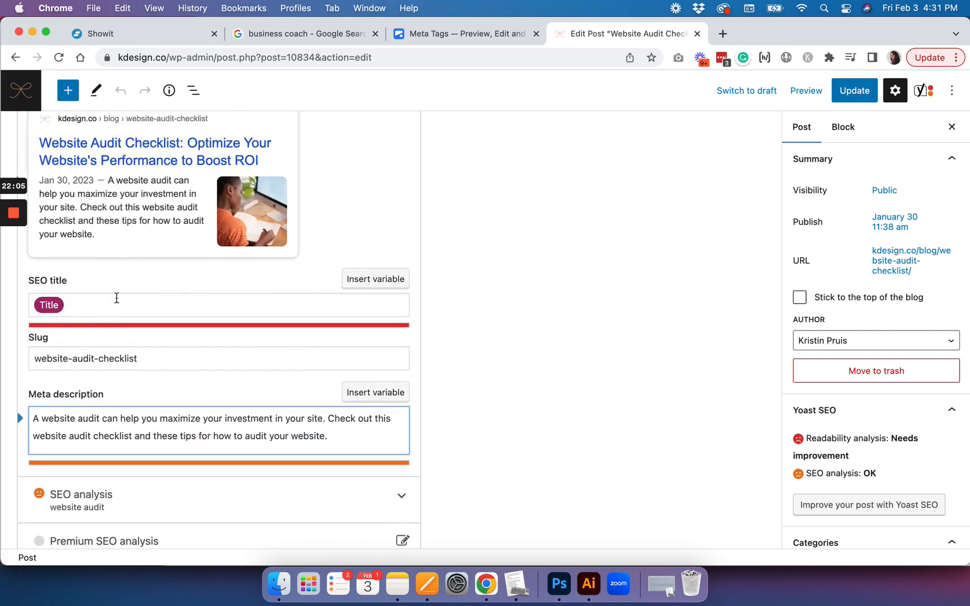
pyautogui.scroll(5, 141, 300)
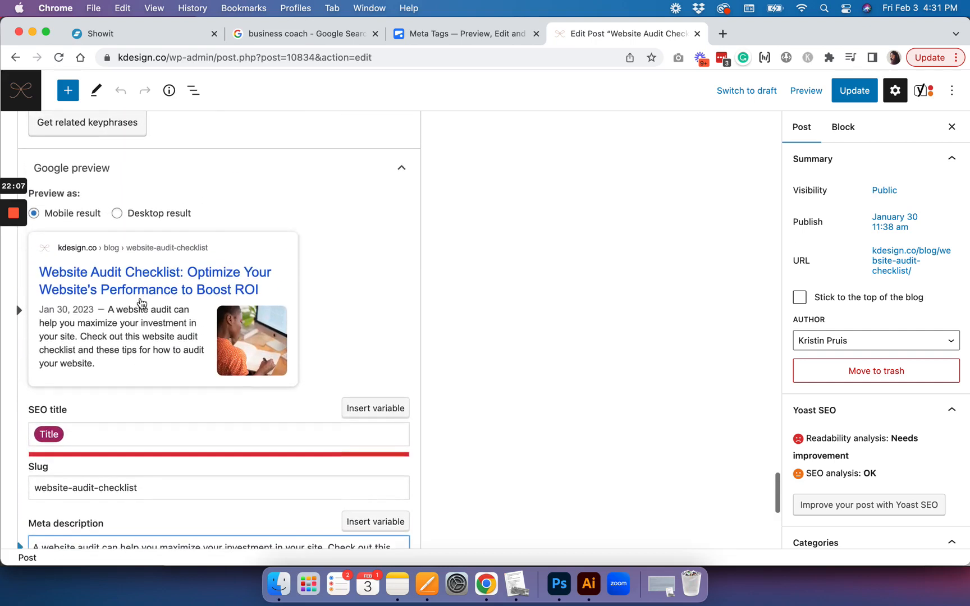
pyautogui.scroll(-1, 141, 303)
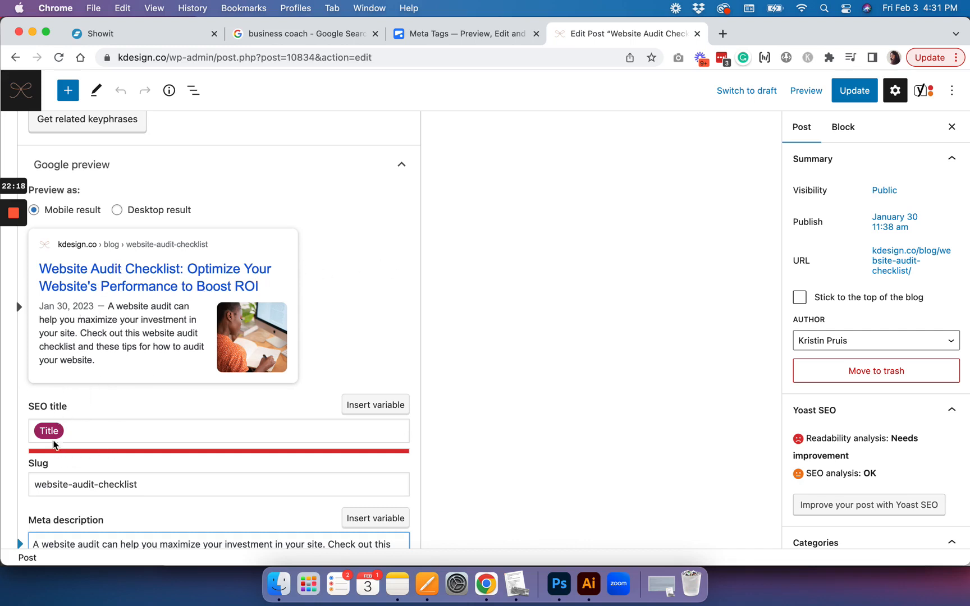
# Expand the SEO analysis for the post's focus keyphrase and read the listed problems.
pyautogui.scroll(-10, 99, 429)
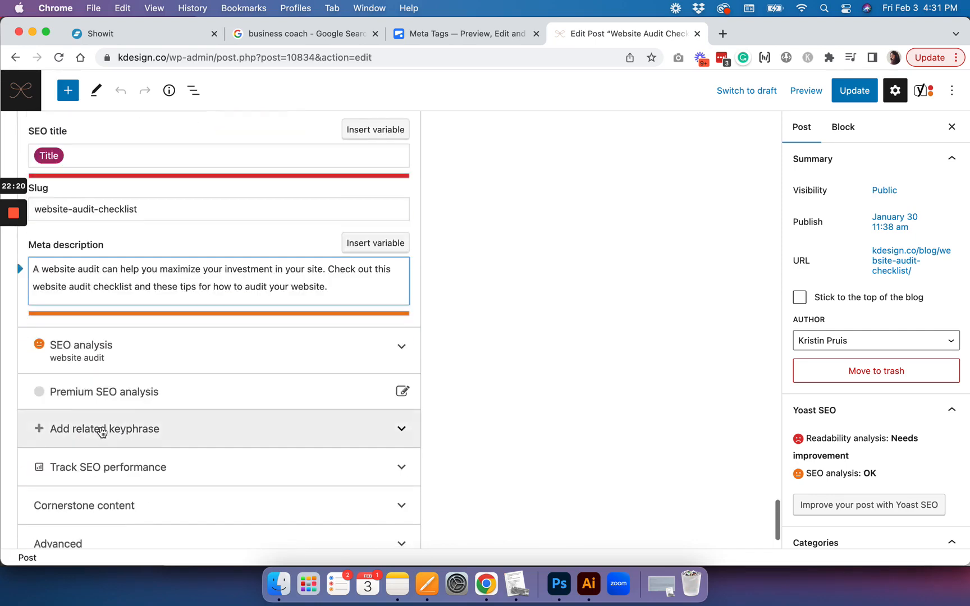
pyautogui.click(399, 288)
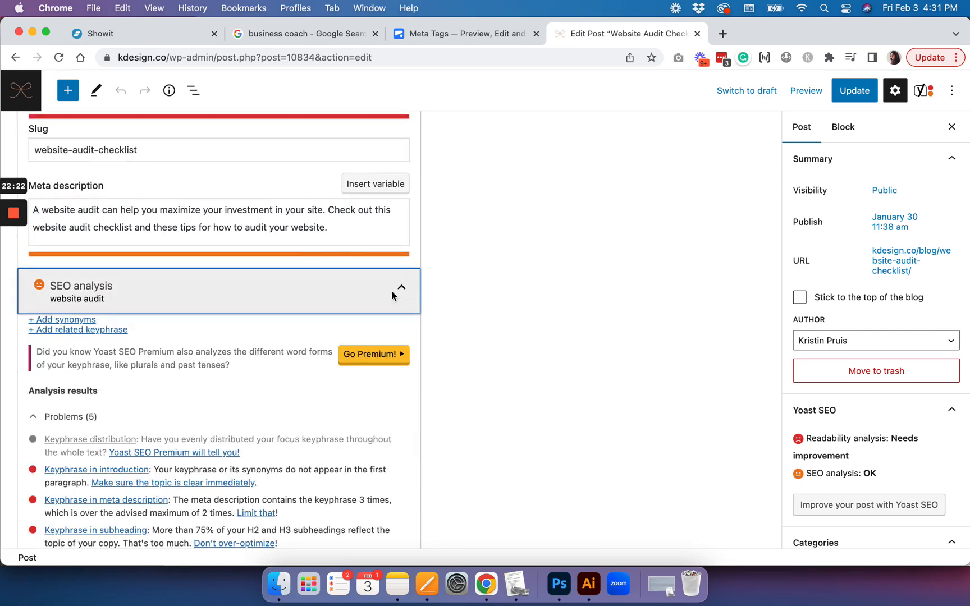
pyautogui.scroll(-1, 297, 331)
pyautogui.scroll(-2, 296, 329)
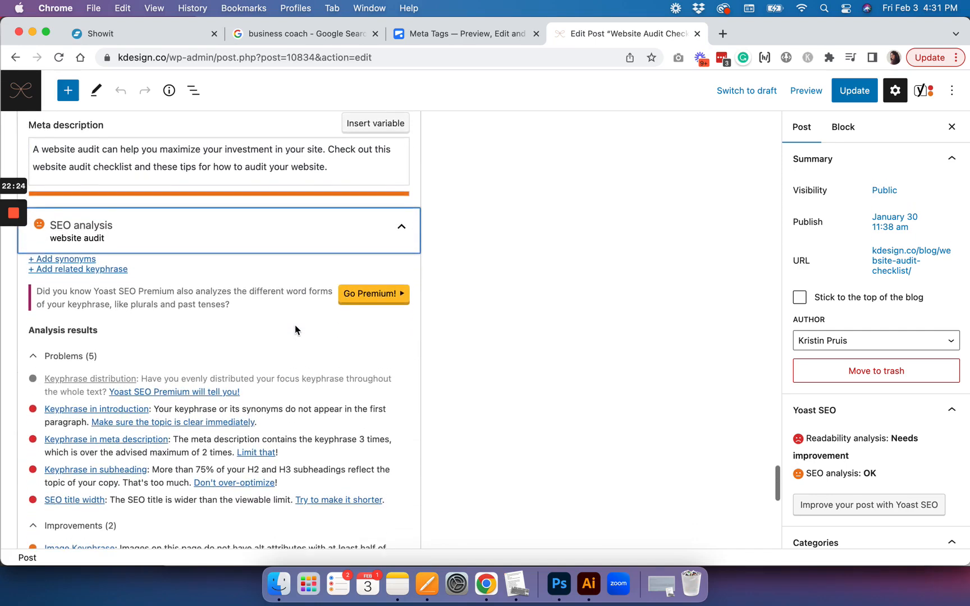
pyautogui.scroll(-3, 177, 445)
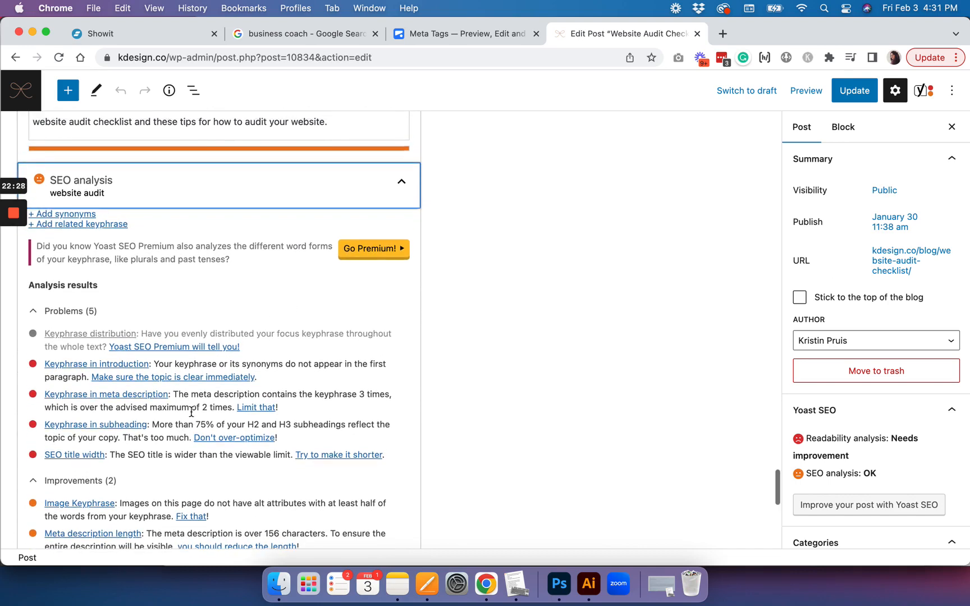
pyautogui.scroll(-2, 191, 407)
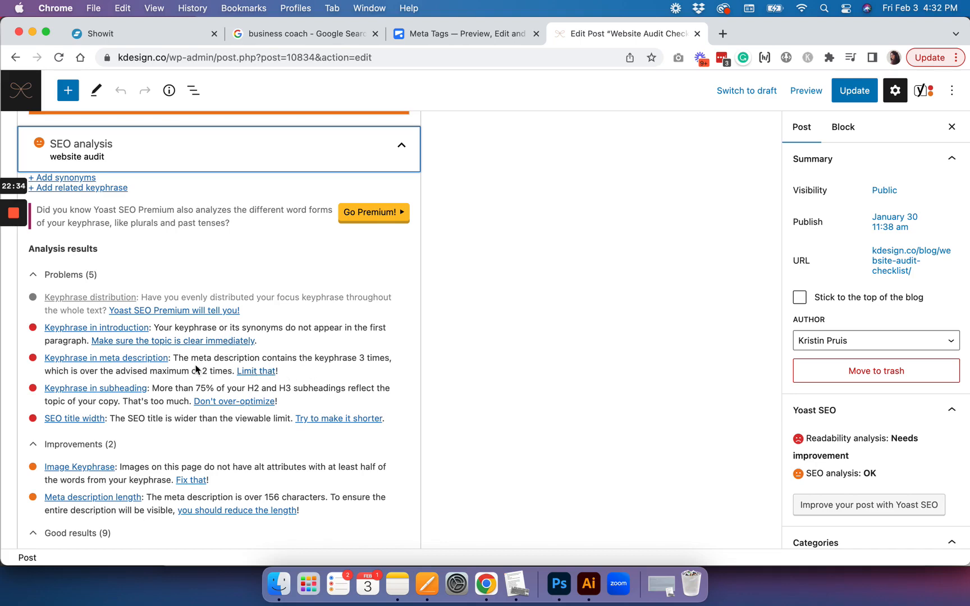
# Recheck the post's focus keyphrase and search preview, and return to the SEO analysis results.
pyautogui.scroll(15, 184, 355)
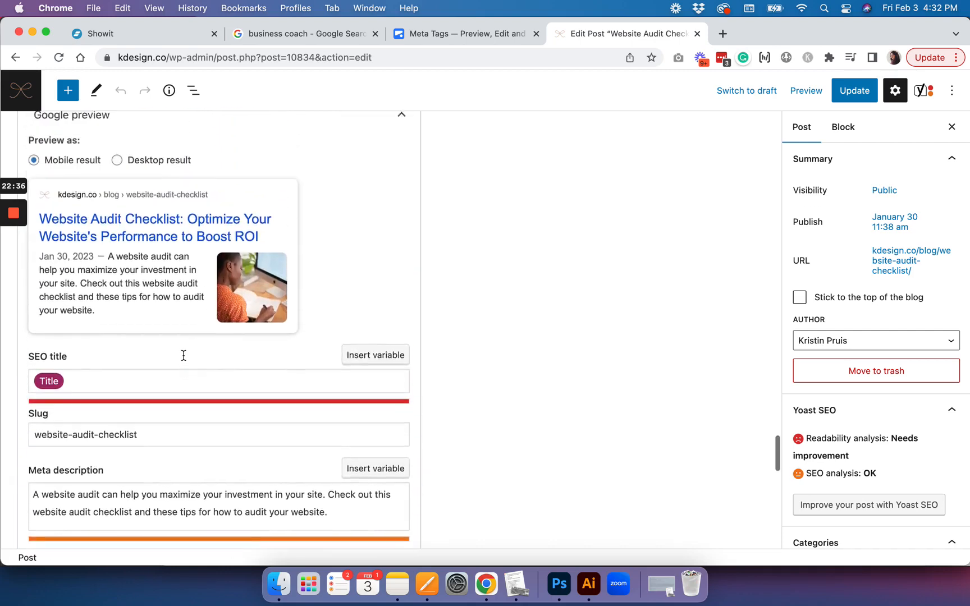
pyautogui.scroll(2, 128, 184)
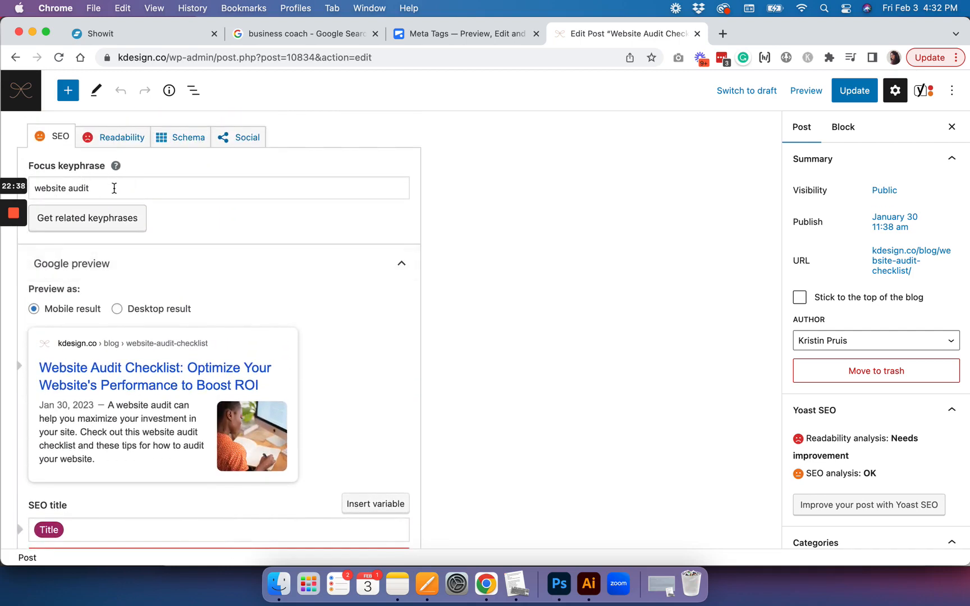
pyautogui.scroll(-5, 112, 188)
pyautogui.scroll(-6, 113, 189)
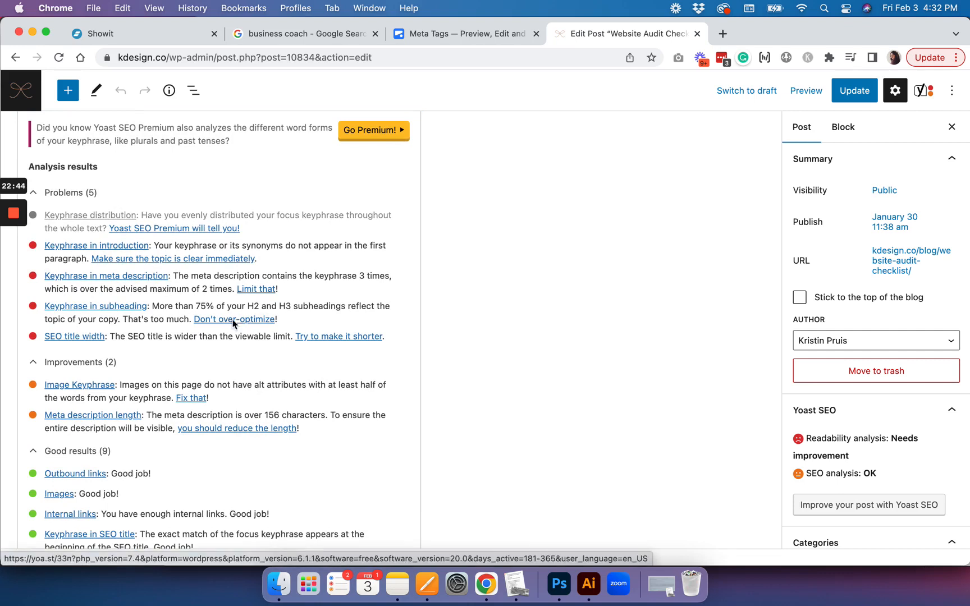
# Read through the problems, improvements and good results in the post's SEO analysis.
pyautogui.scroll(1, 233, 324)
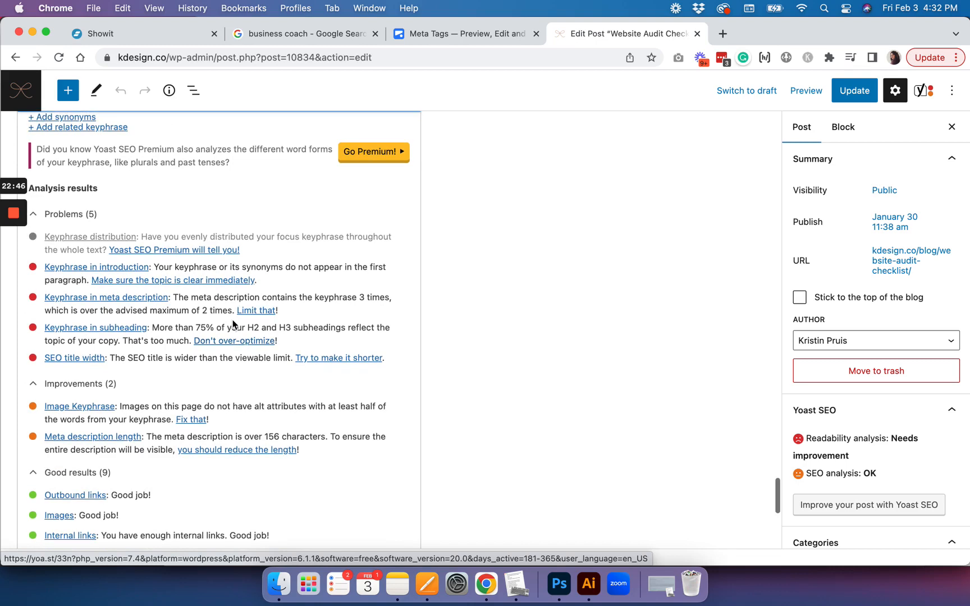
pyautogui.scroll(-3, 90, 387)
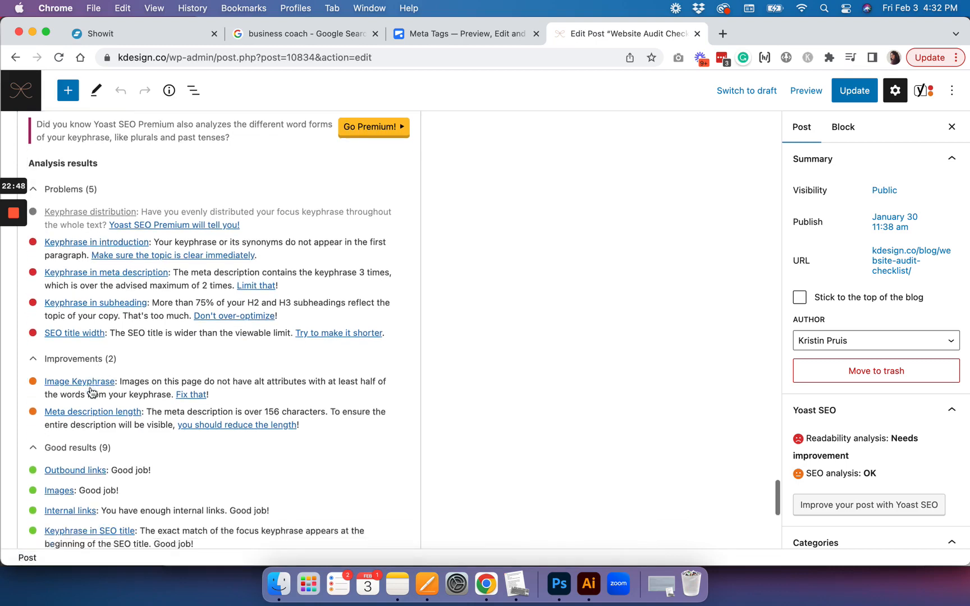
pyautogui.scroll(-1, 90, 387)
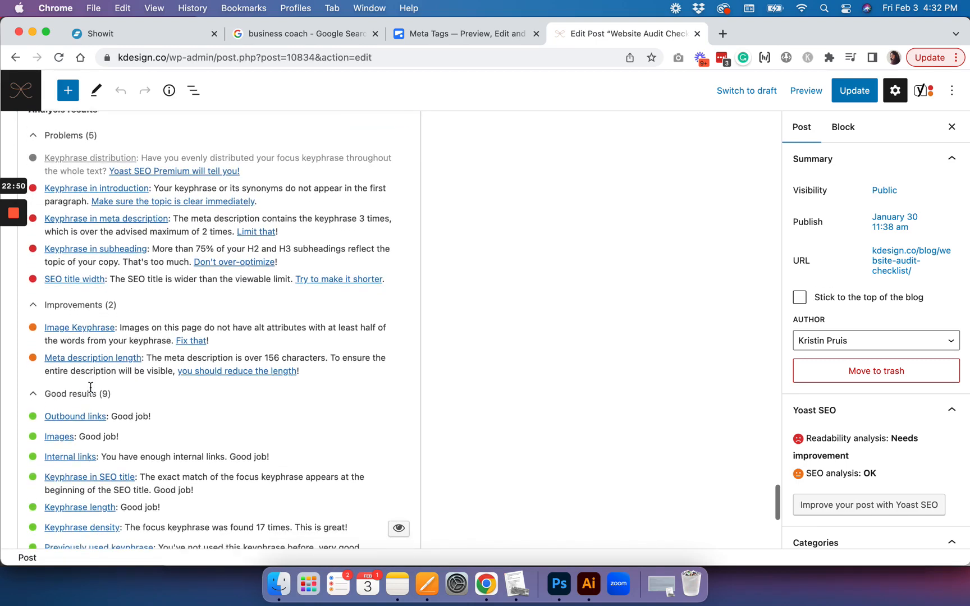
pyautogui.scroll(1, 91, 387)
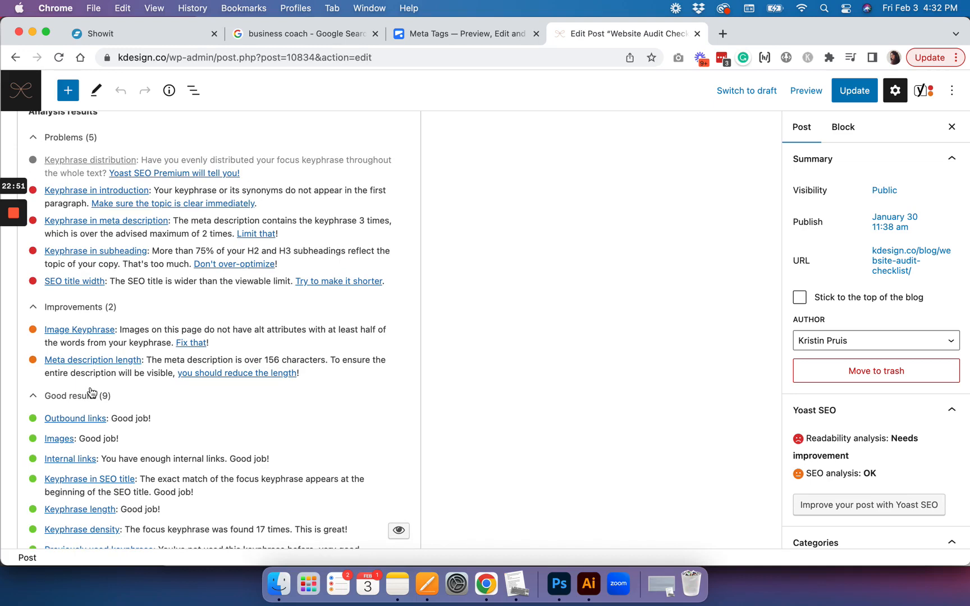
pyautogui.scroll(-4, 90, 392)
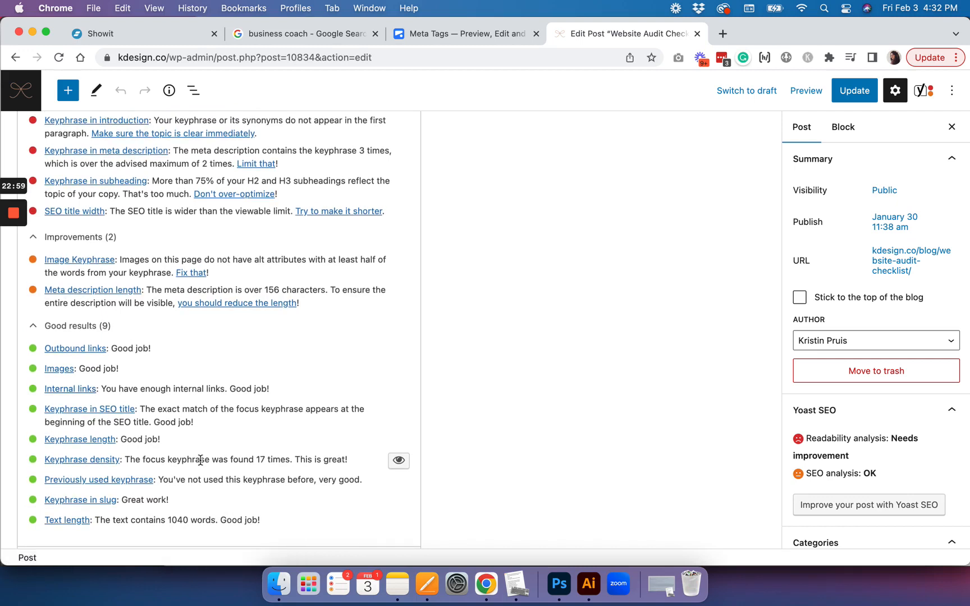
pyautogui.scroll(3, 200, 460)
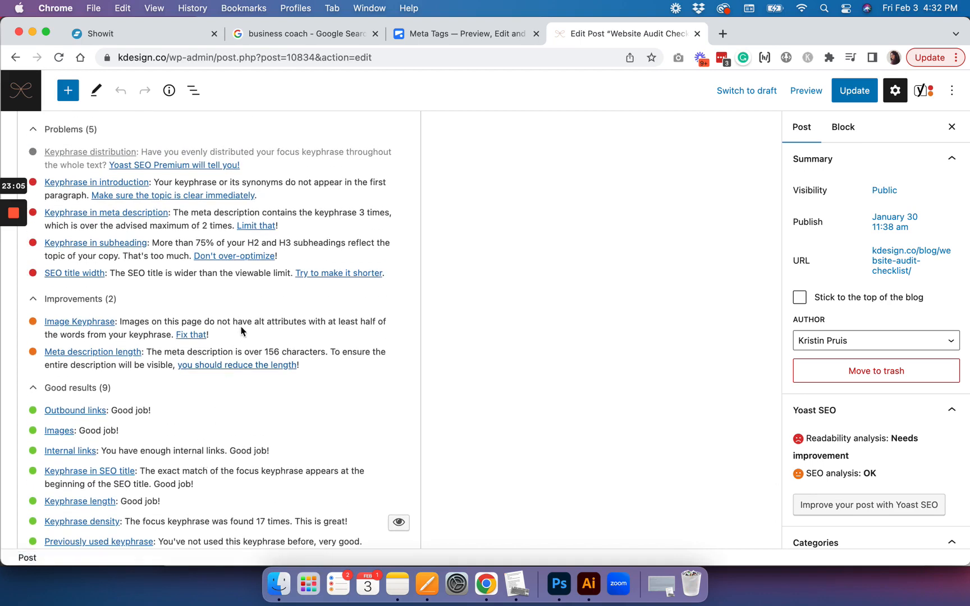
pyautogui.scroll(1, 241, 331)
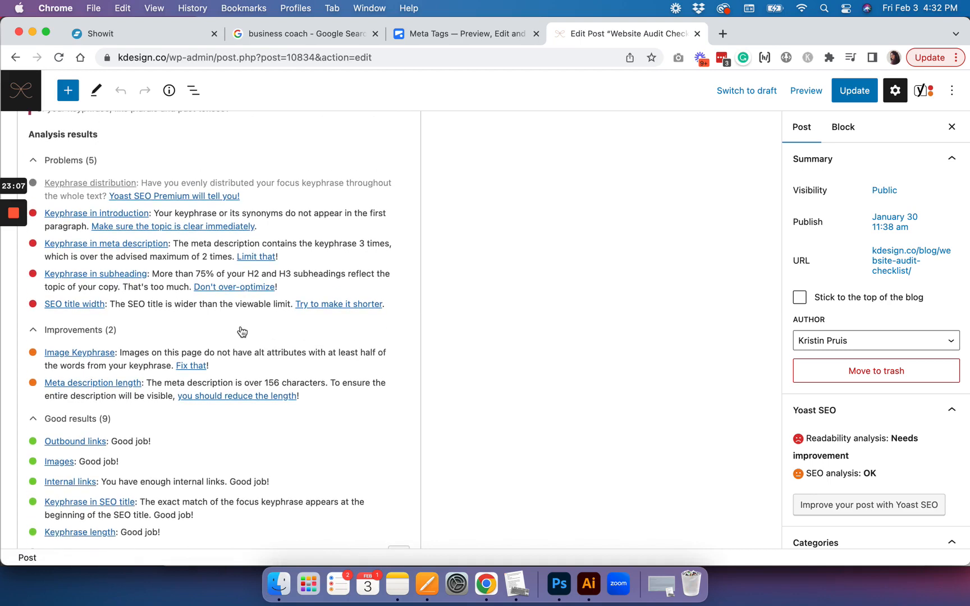
pyautogui.scroll(-1, 242, 332)
pyautogui.scroll(6, 242, 328)
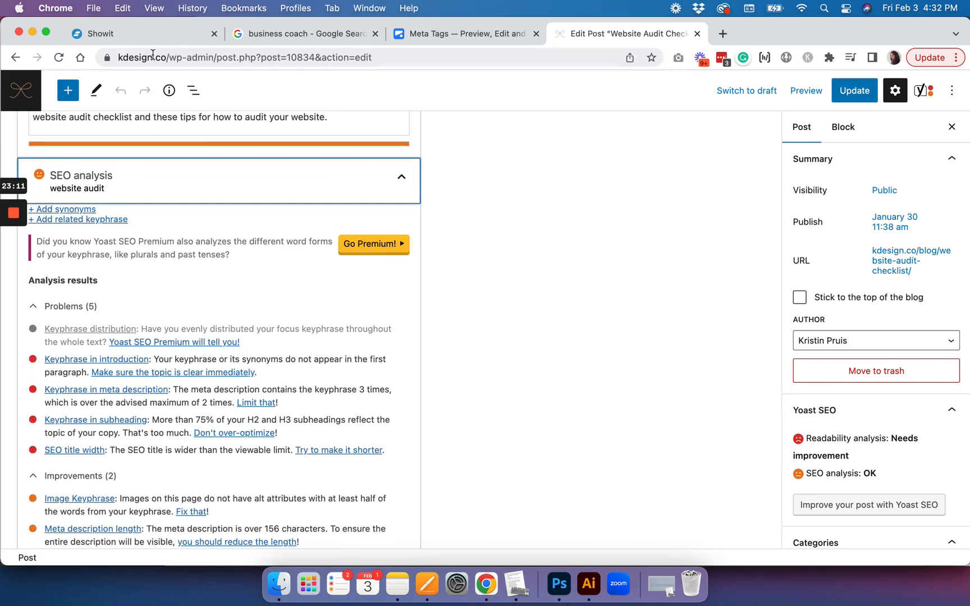
# Switch to Showit and look over the site's pages and blog templates.
pyautogui.click(155, 37)
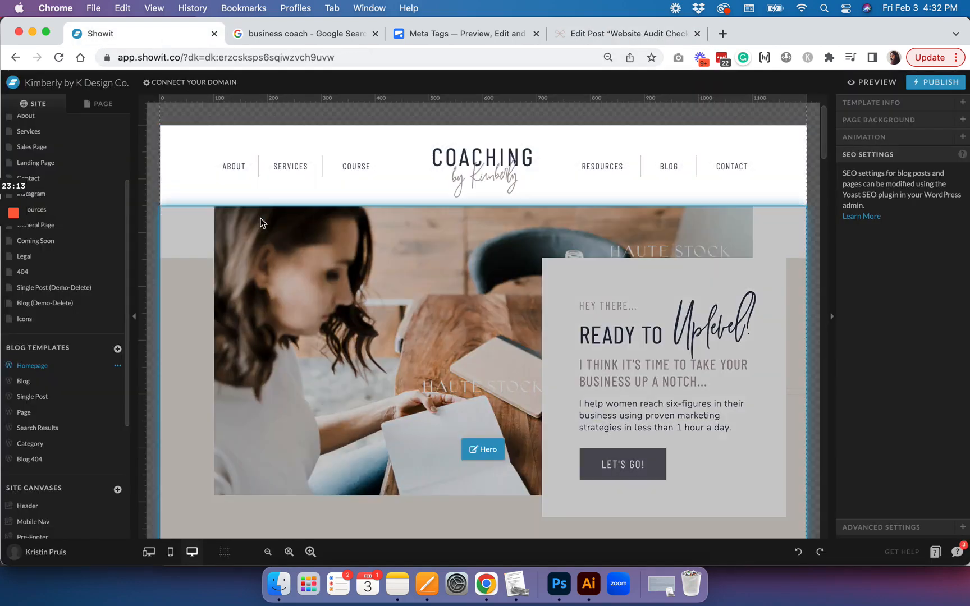
pyautogui.scroll(3, 103, 387)
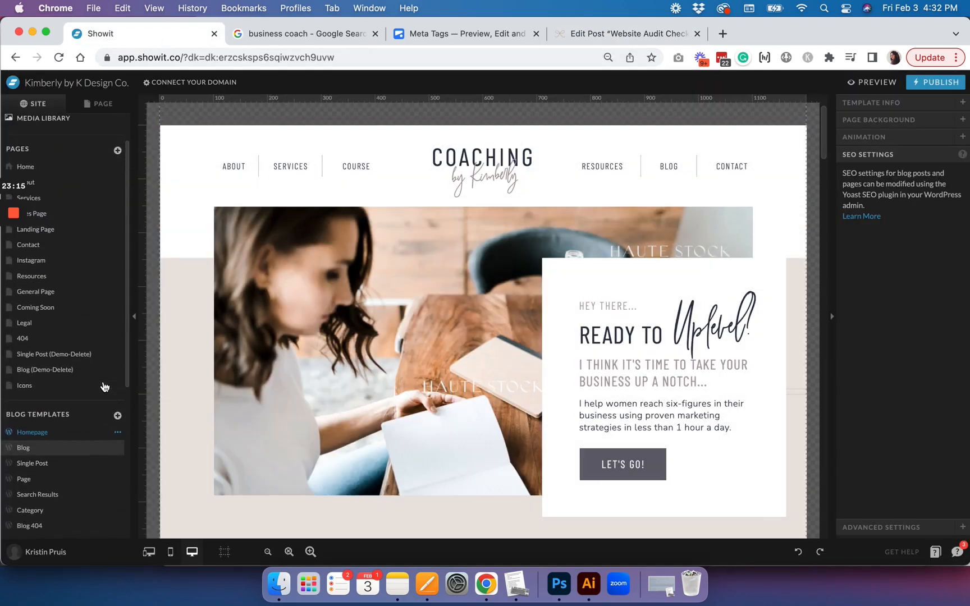
pyautogui.scroll(1, 103, 386)
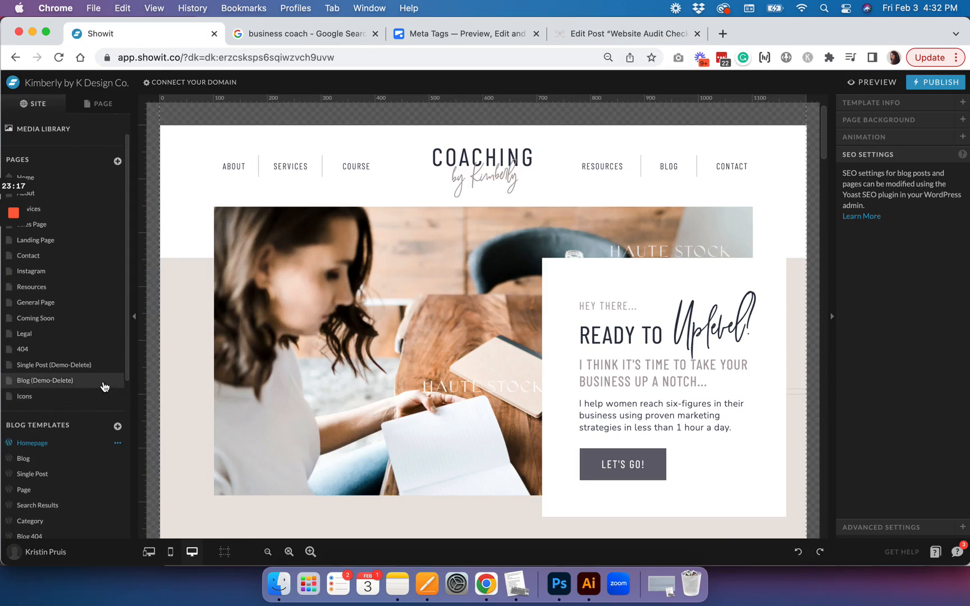